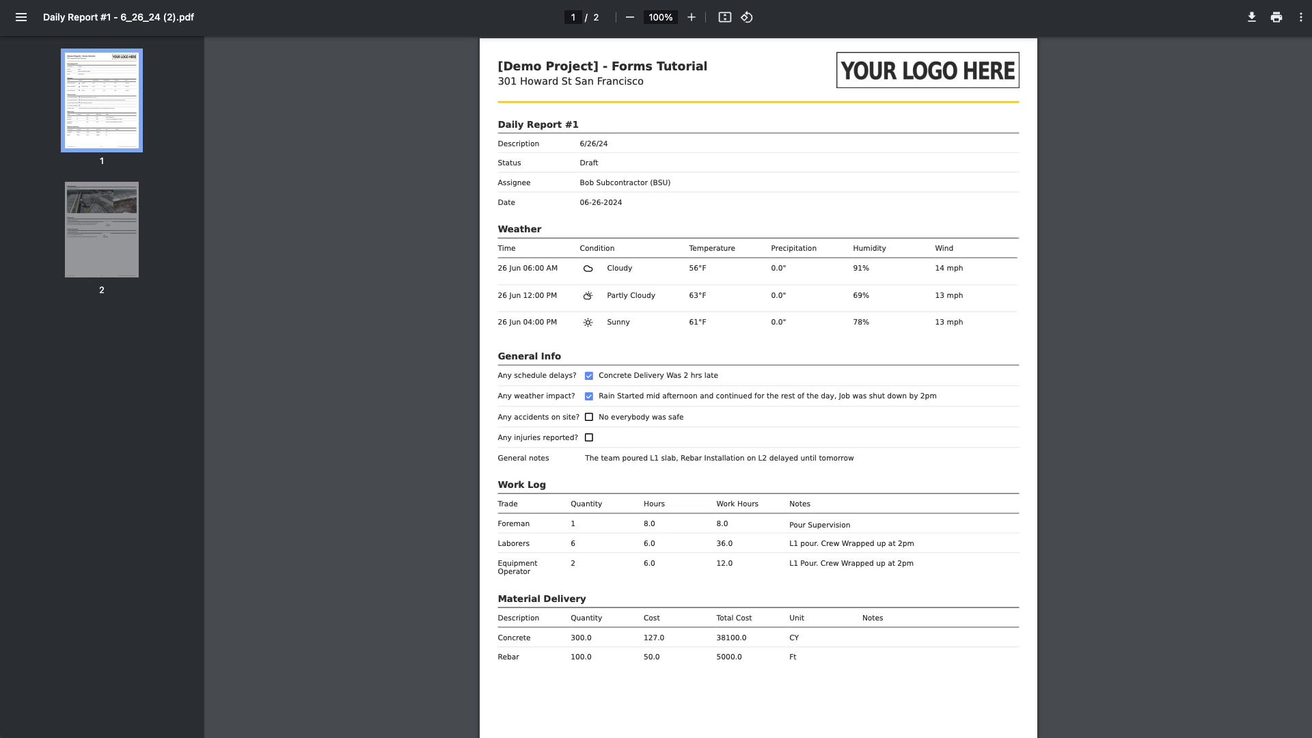
Scroll through the two-page Daily Report #1 example PDF.
scroll(758, 386, "down", 12)
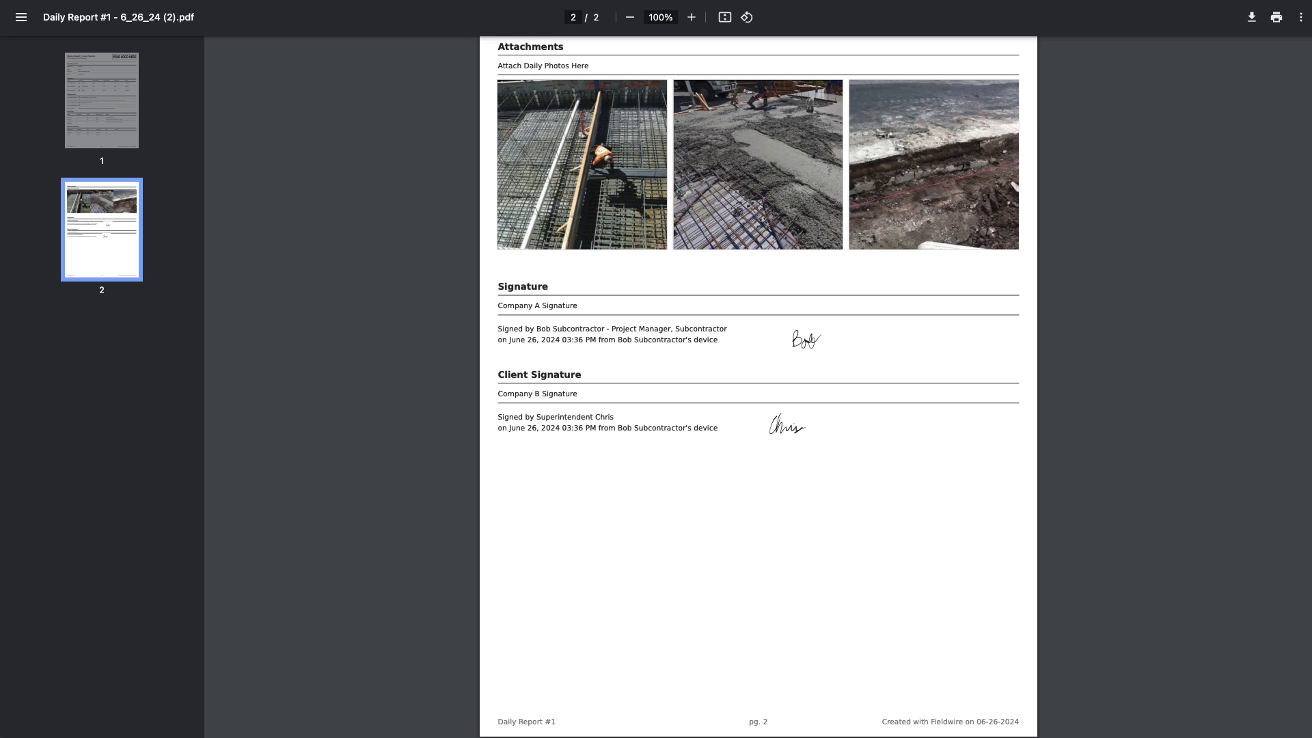
scroll(758, 386, "up", 12)
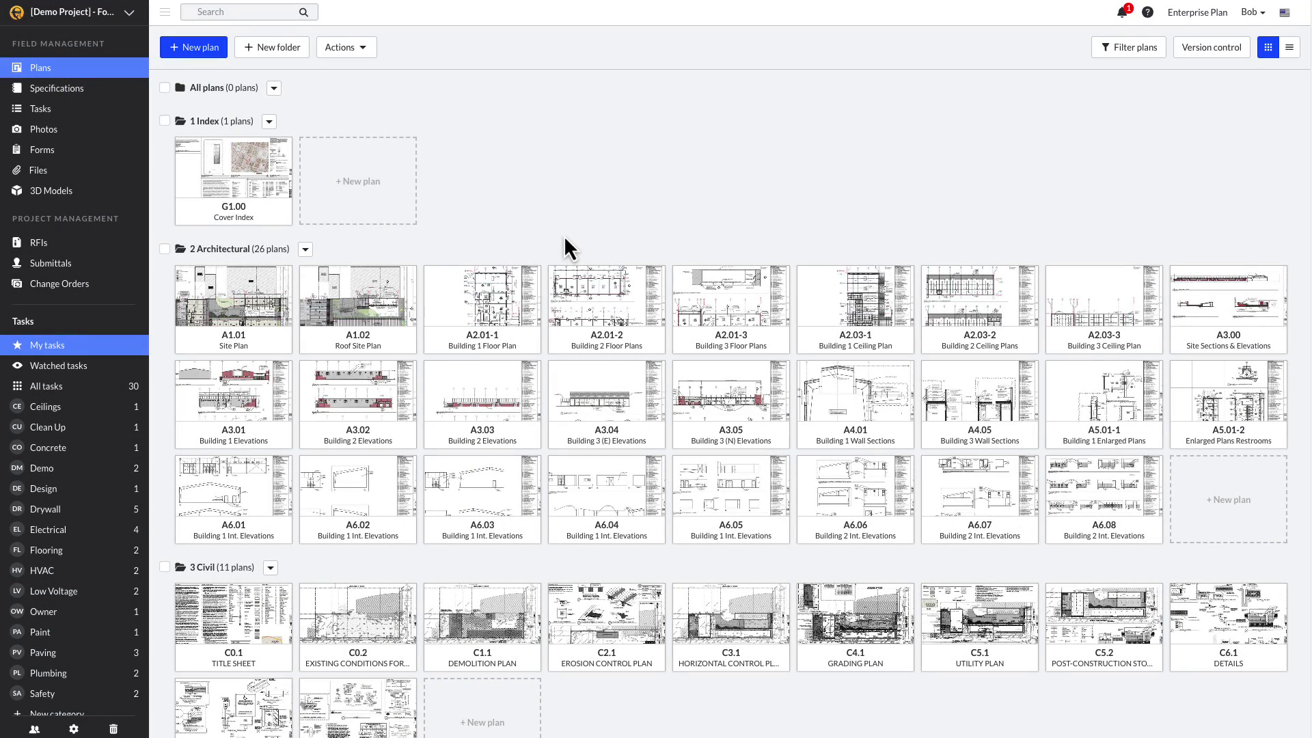
Create a blank form template named 'Daily Report' with Dated template turned on.
left_click(113, 164)
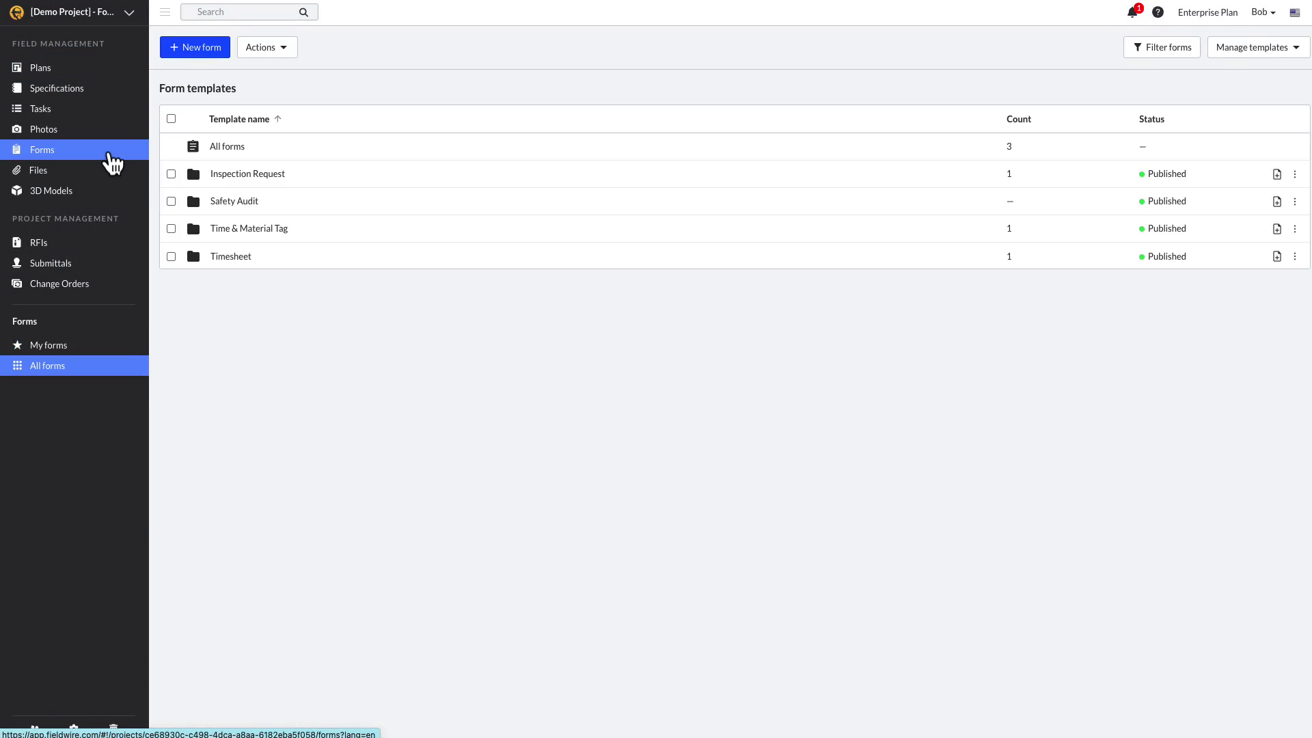
left_click(196, 54)
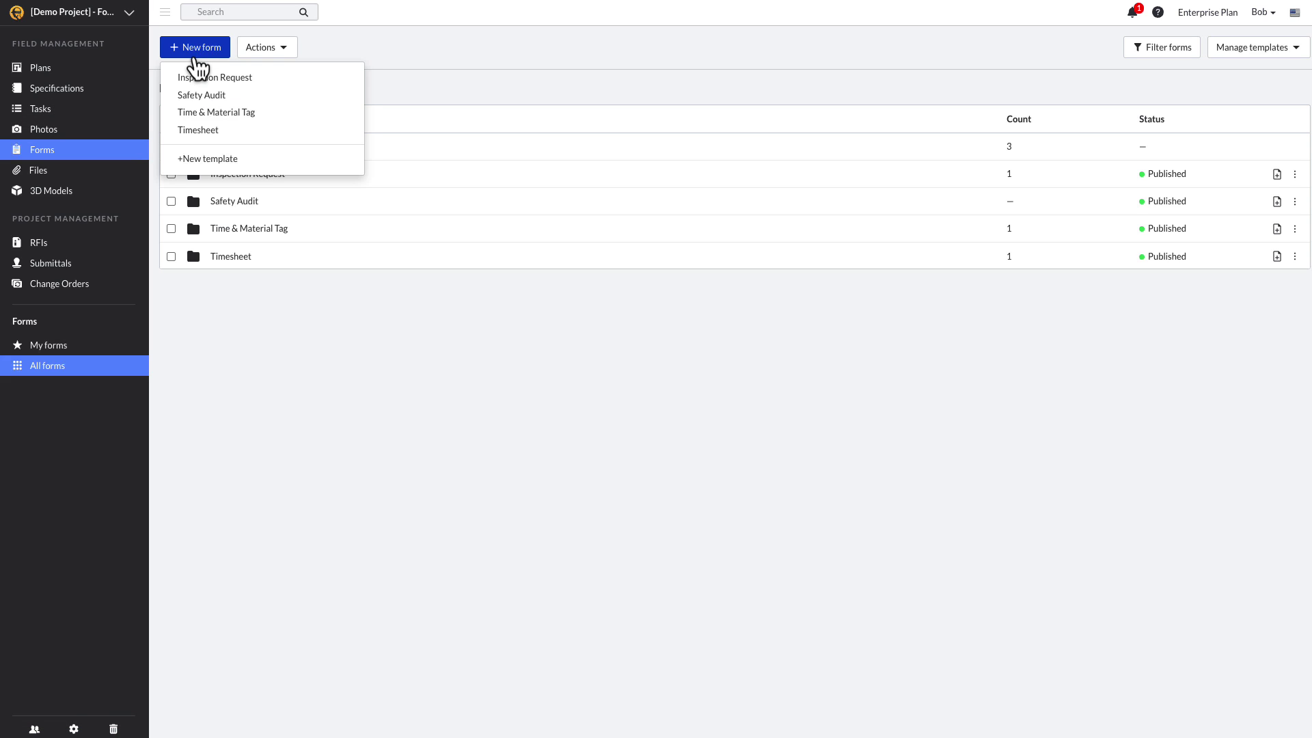
mouse_move(193, 157)
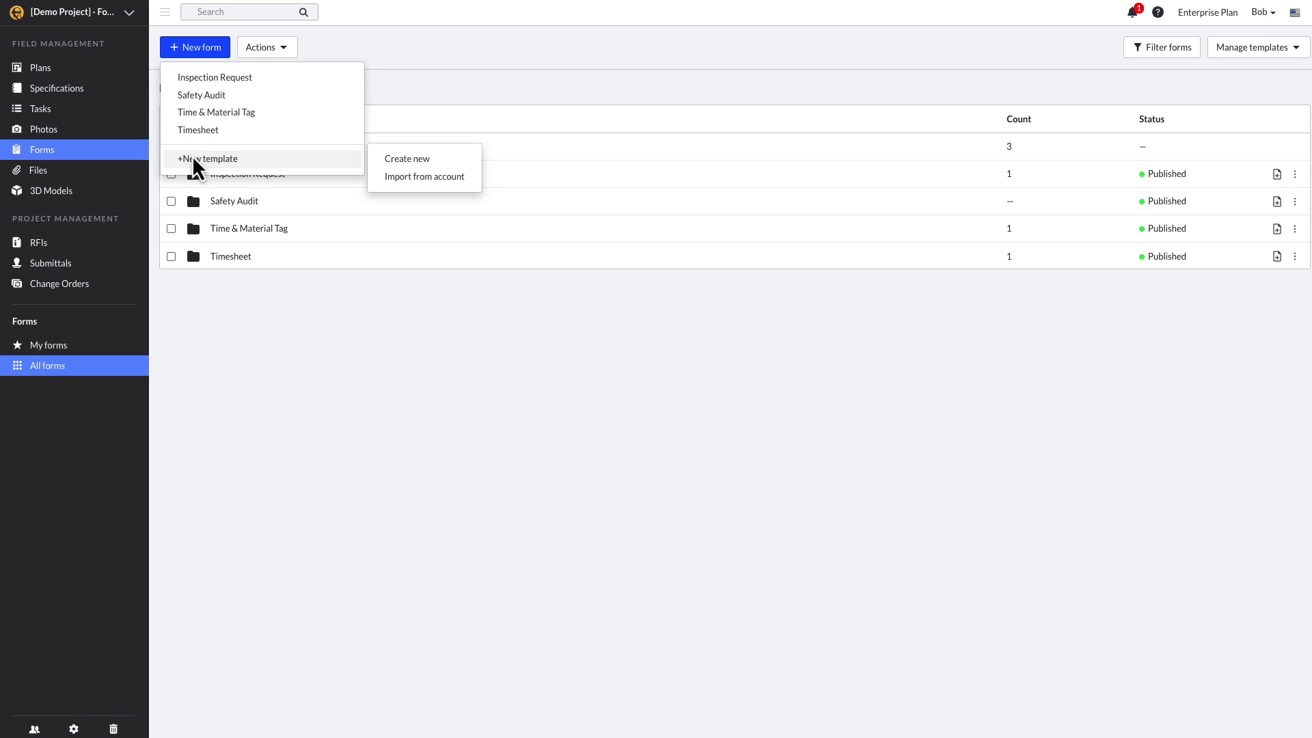
left_click(405, 161)
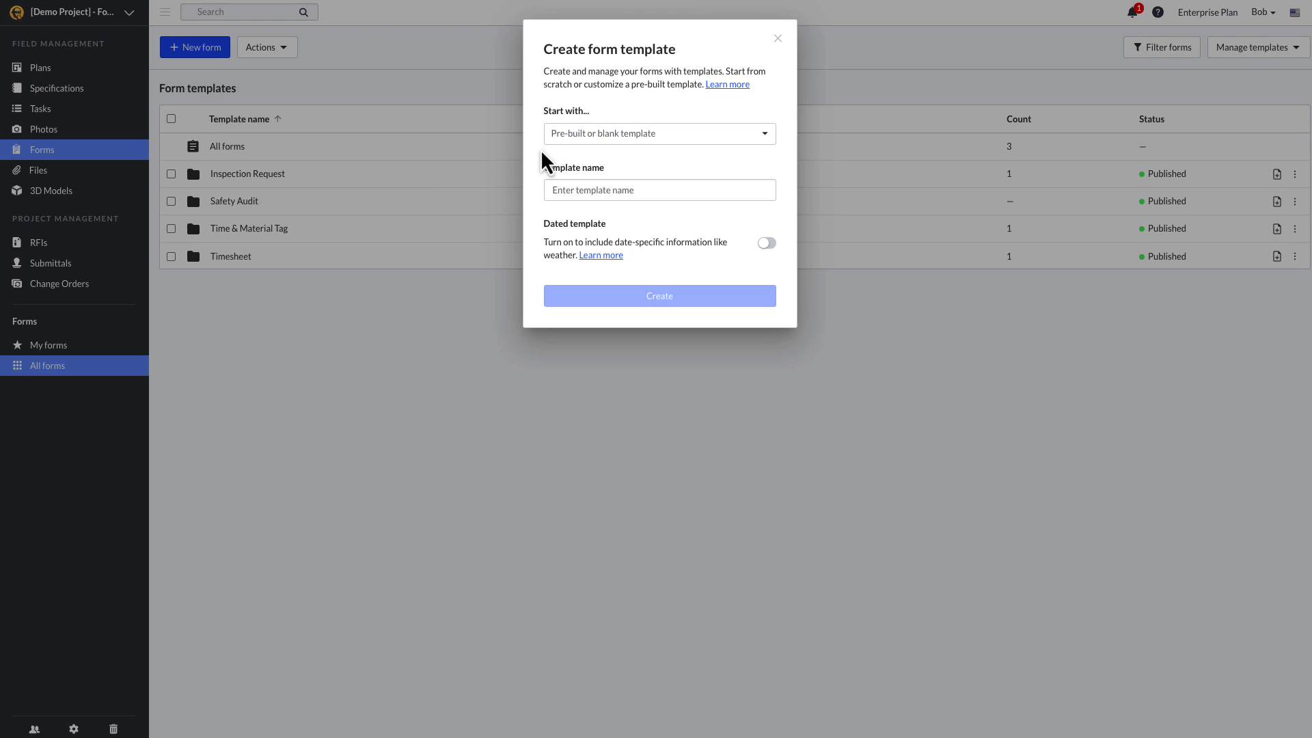
left_click(563, 143)
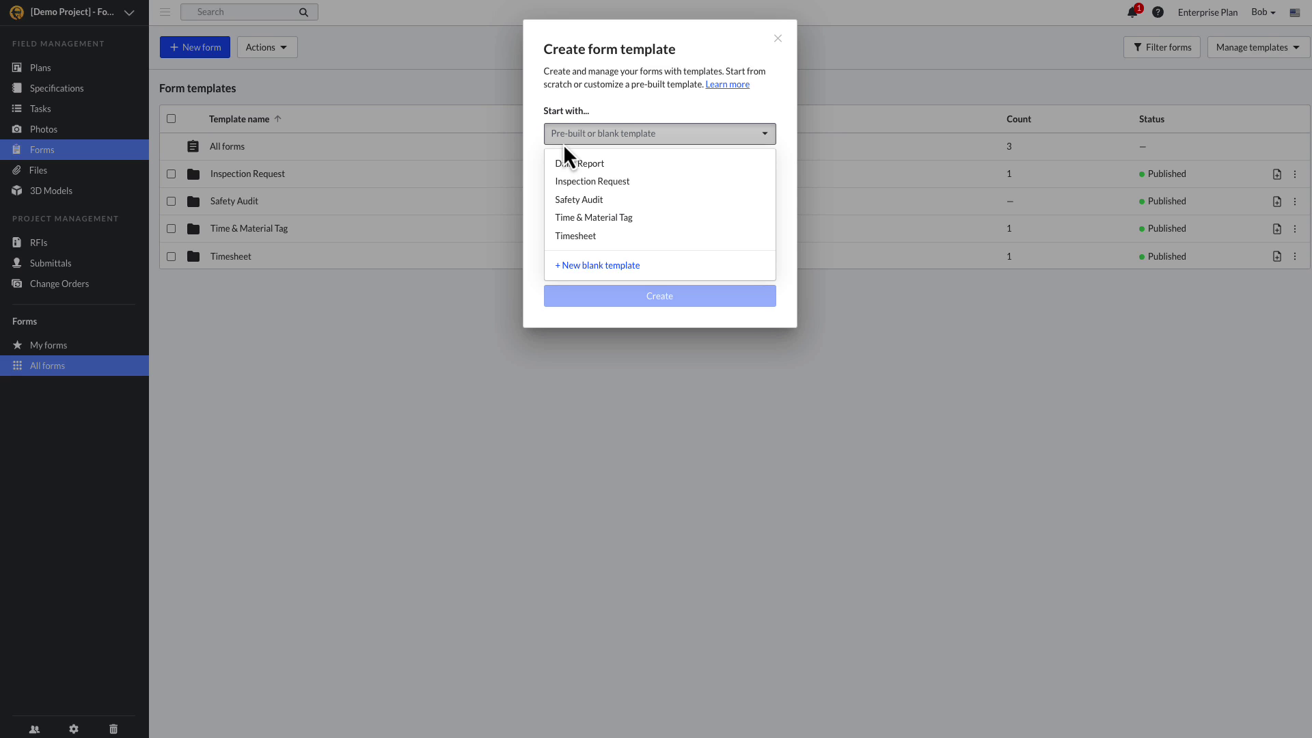
left_click(582, 268)
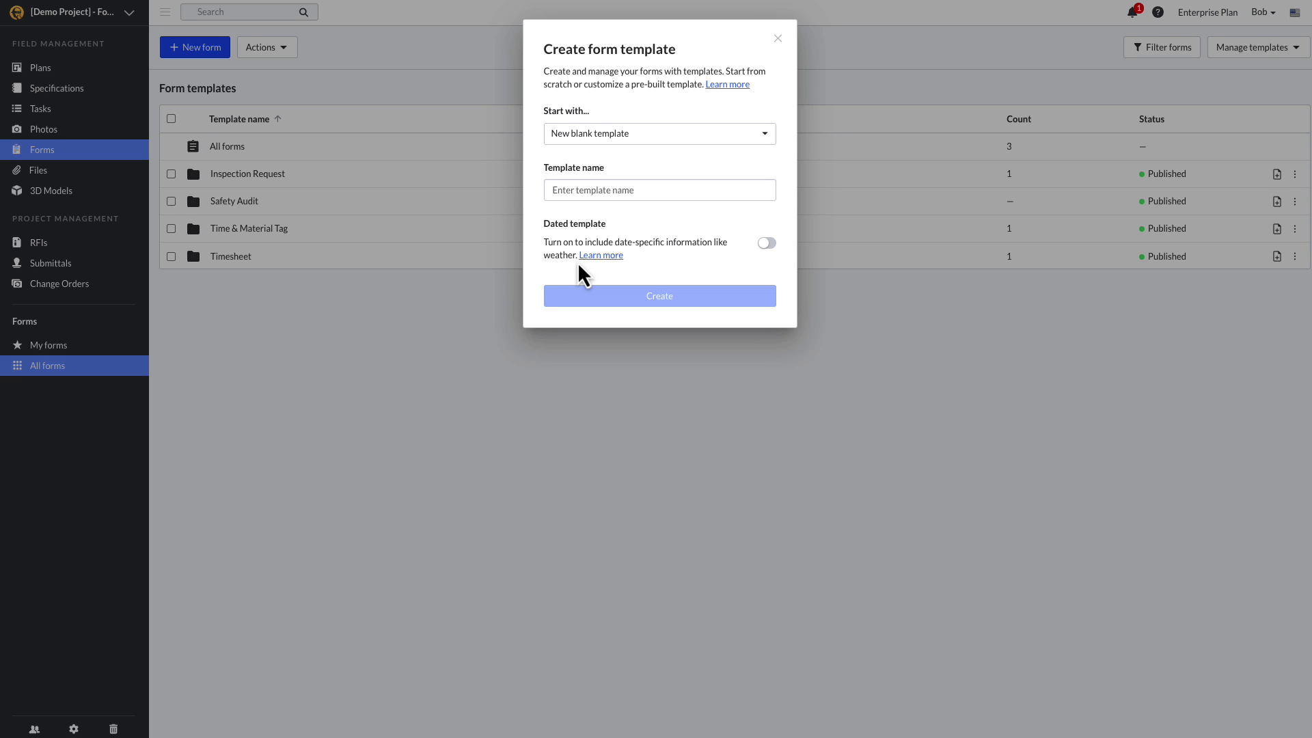
left_click(683, 189)
type("Daily Repor")
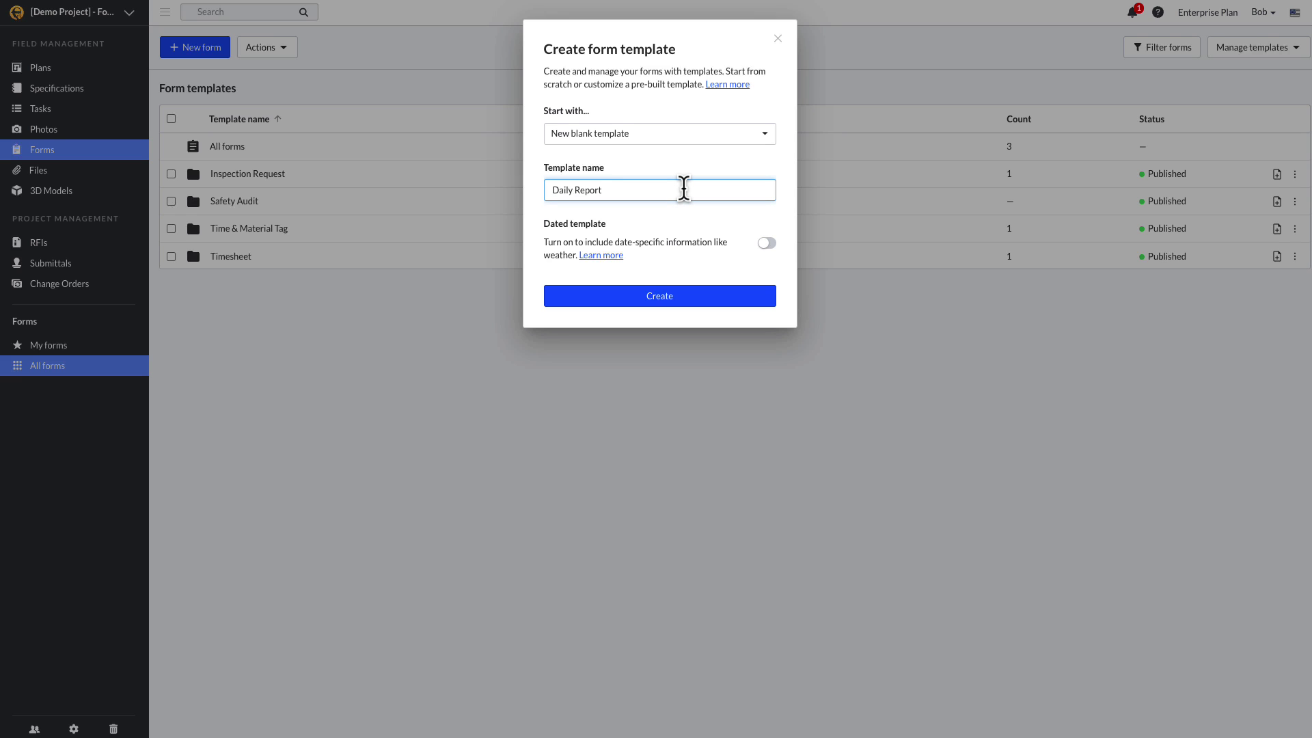
type("t")
left_click(687, 215)
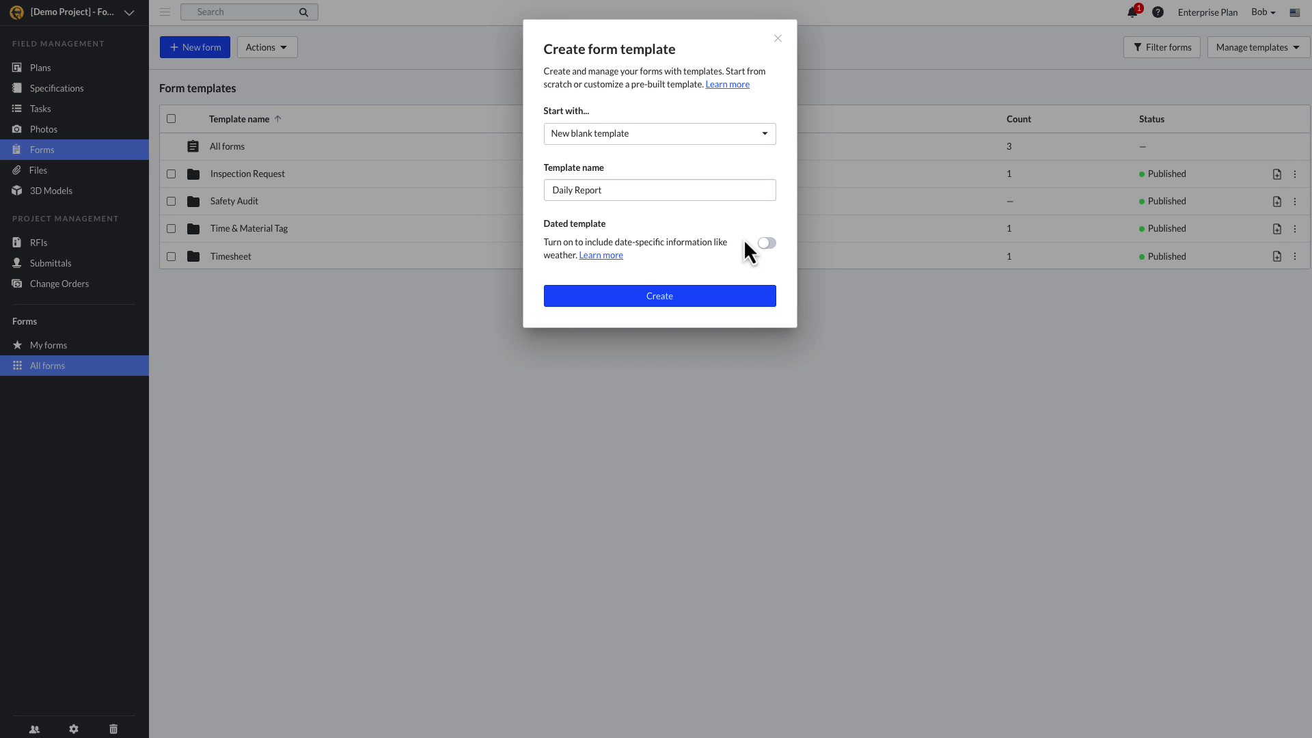
left_click(765, 244)
left_click(751, 292)
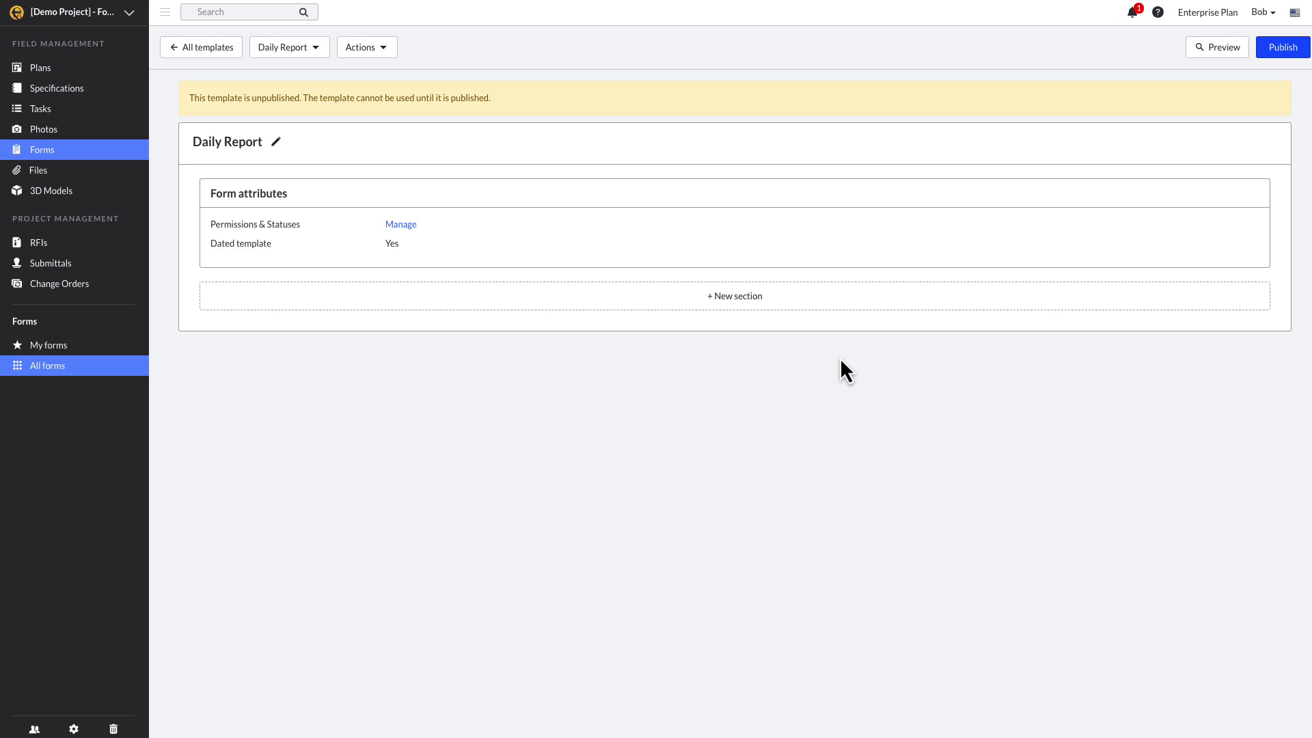
Add a Weather-type section named 'Weather' as the template's first section.
left_click(817, 315)
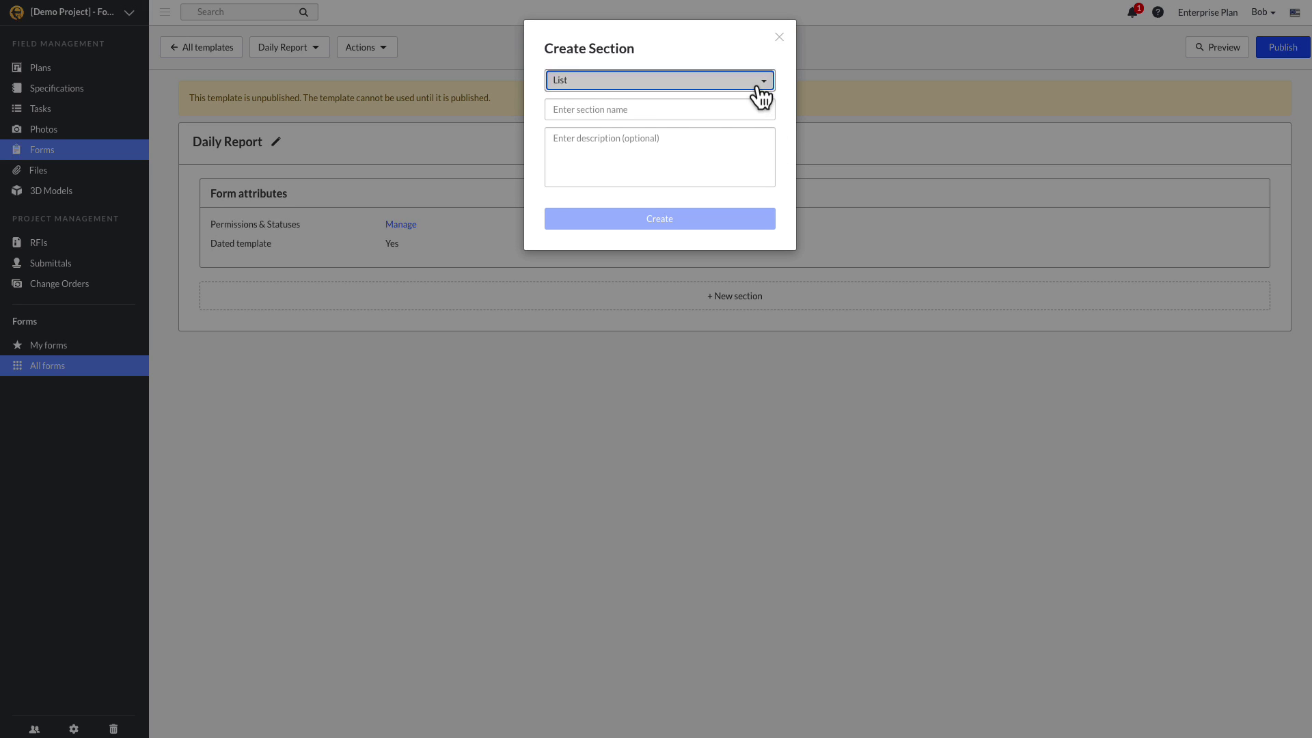
left_click(757, 87)
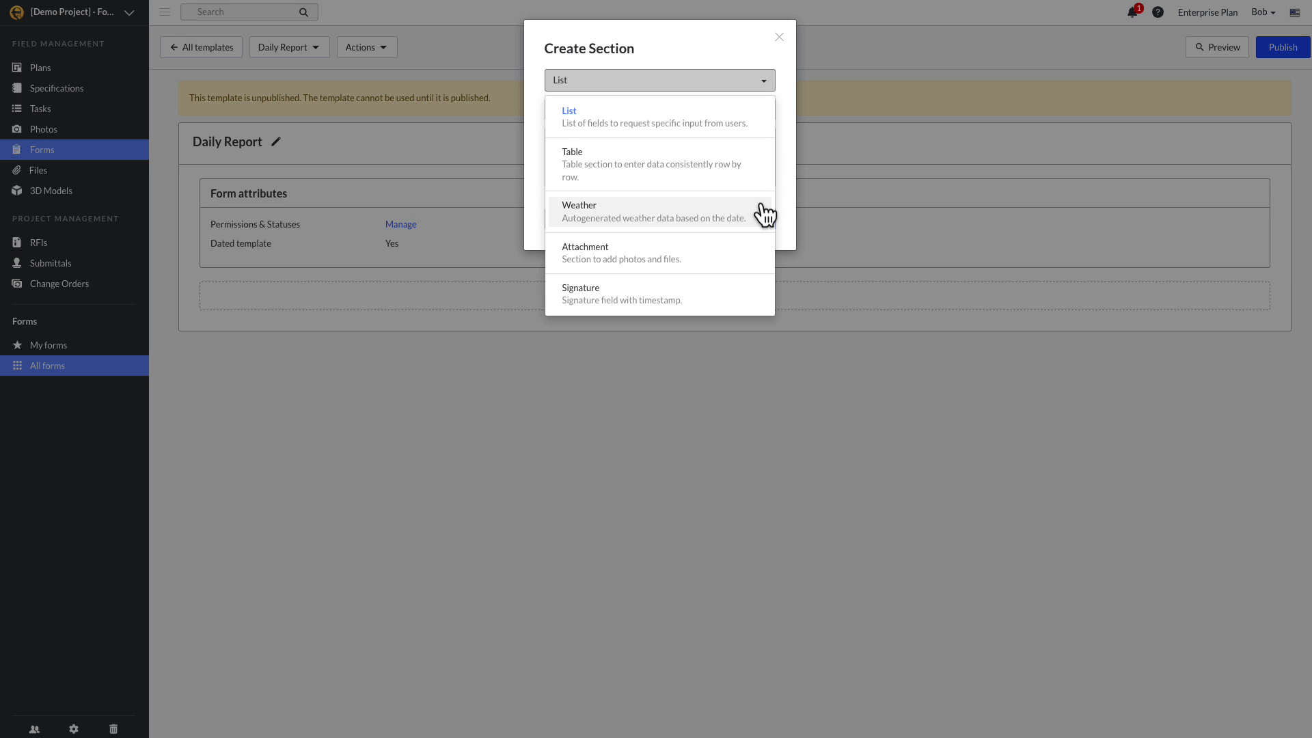
left_click(760, 205)
type("Weather")
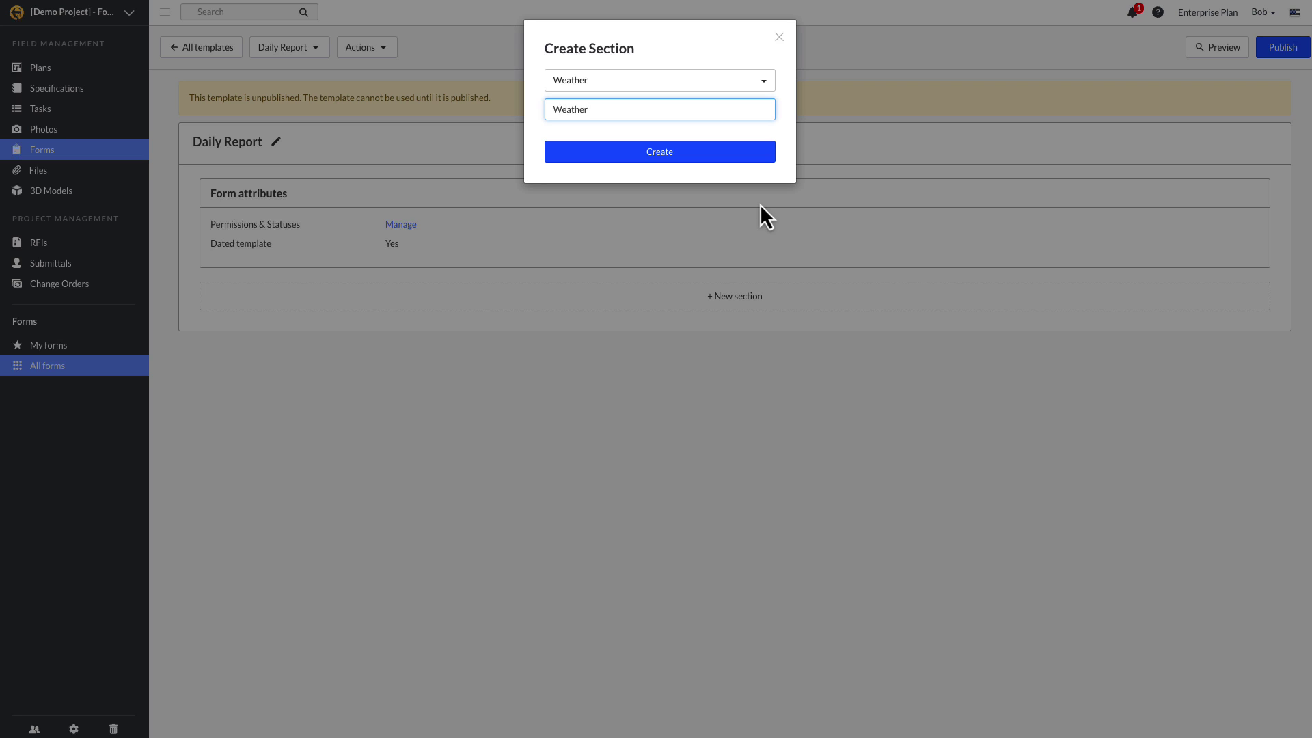
key("Return")
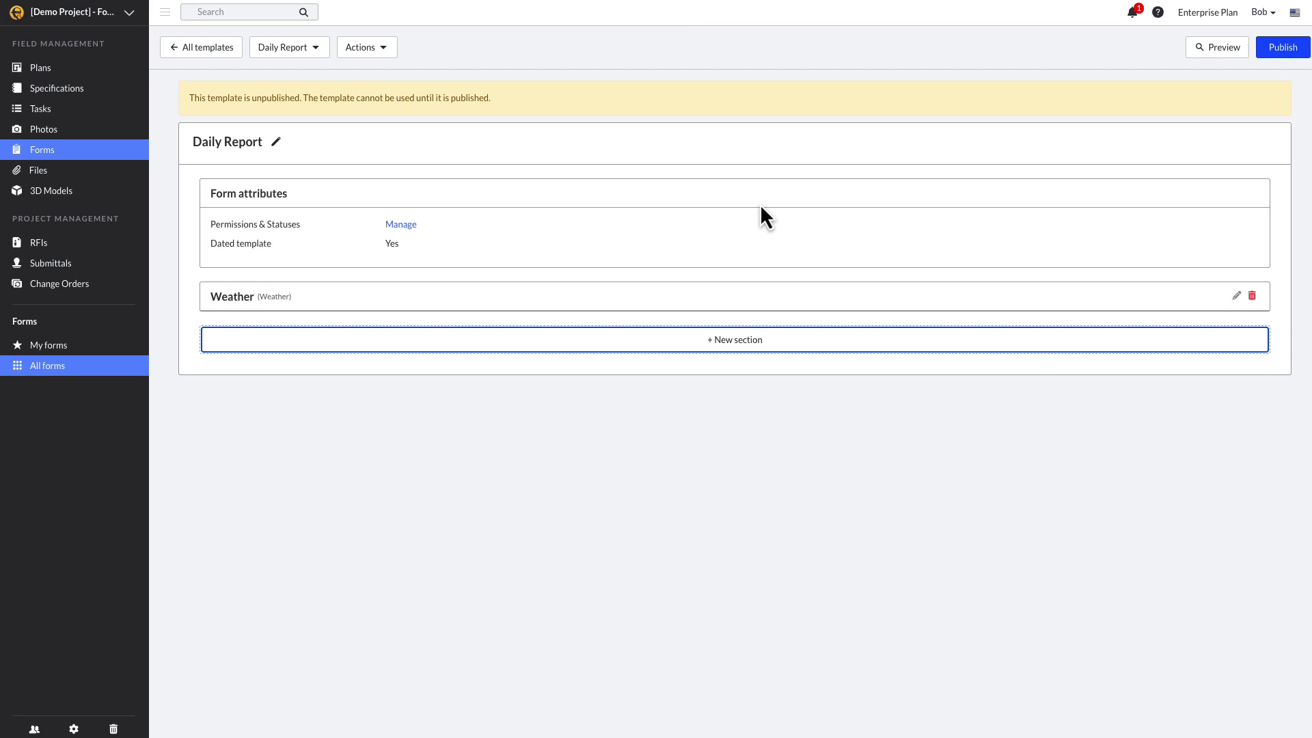
Add a List section named 'General Info' below Weather.
left_click(764, 329)
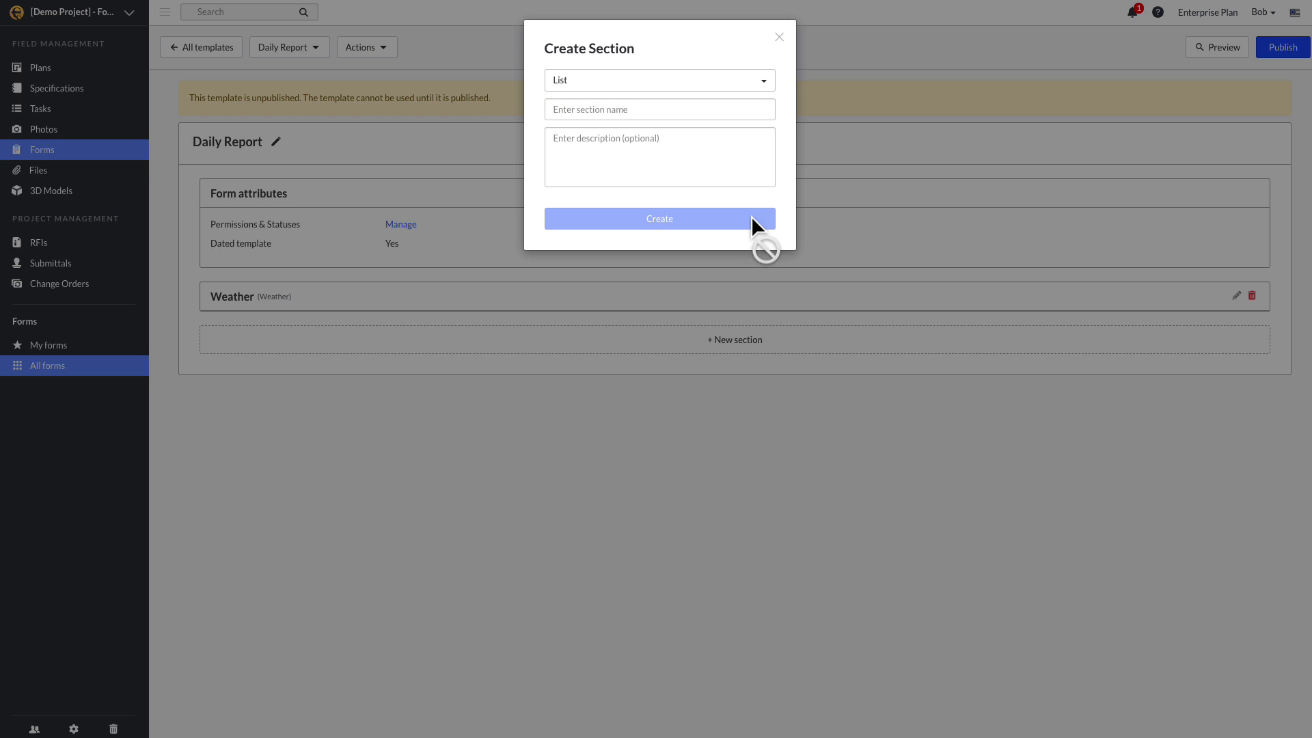
left_click(743, 88)
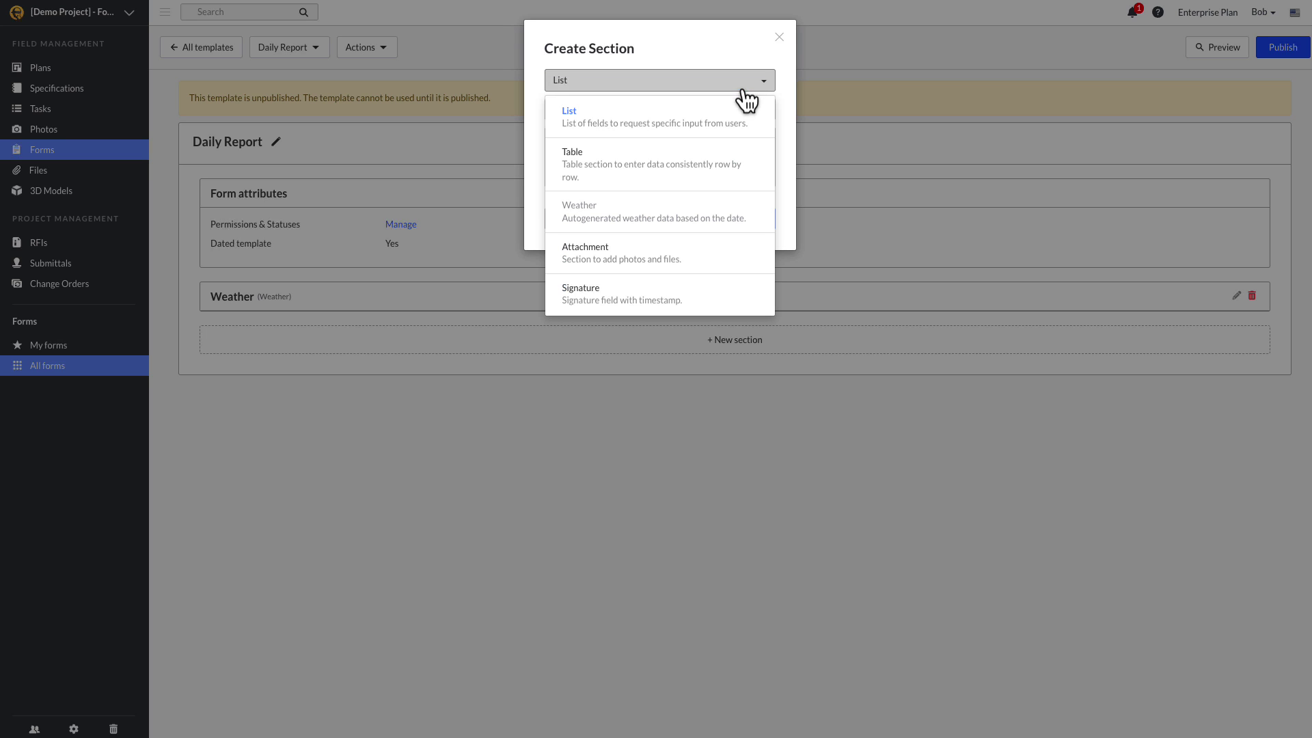
left_click(745, 120)
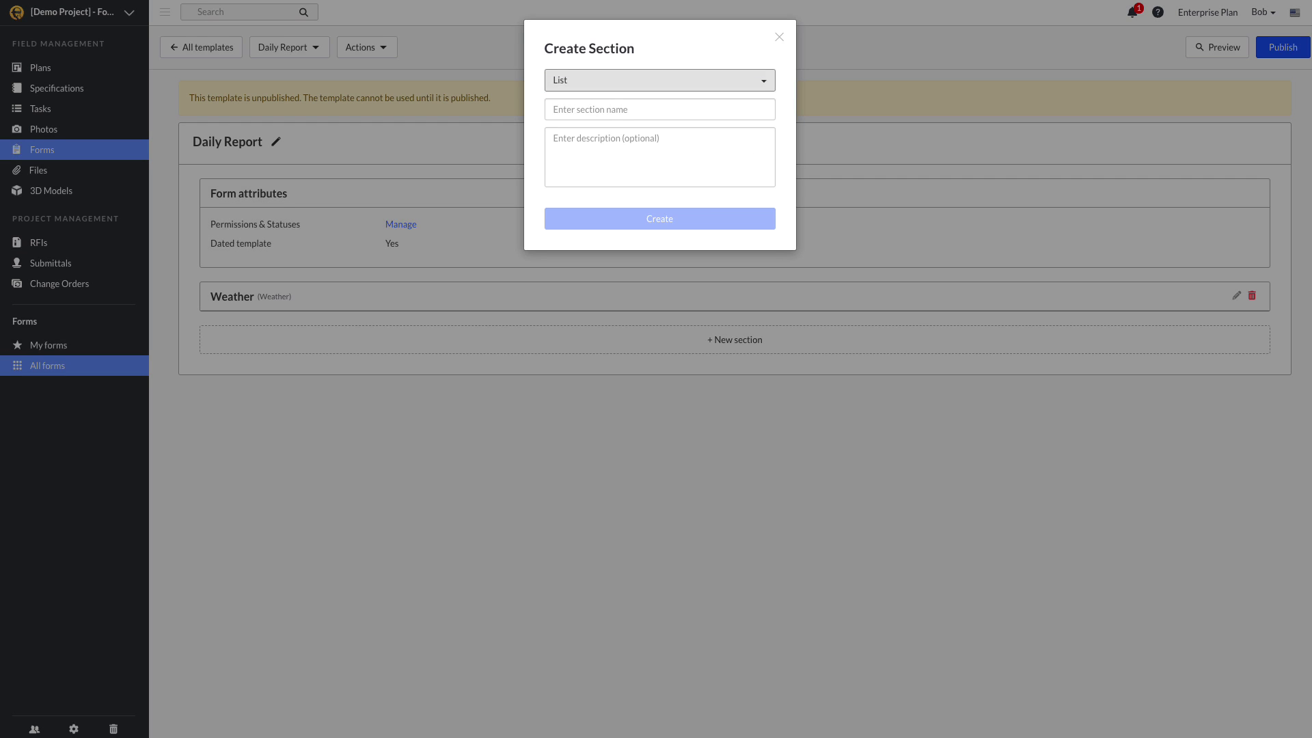
left_click(546, 112)
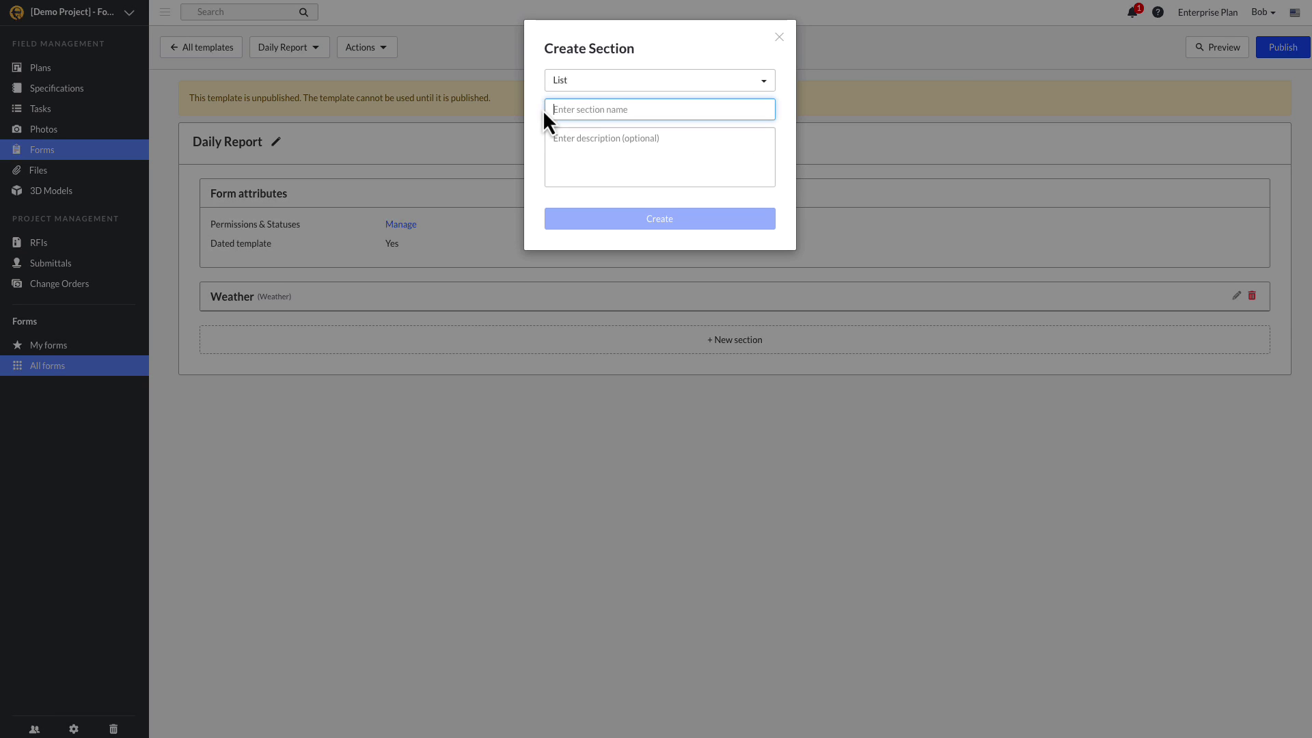
type("General Info")
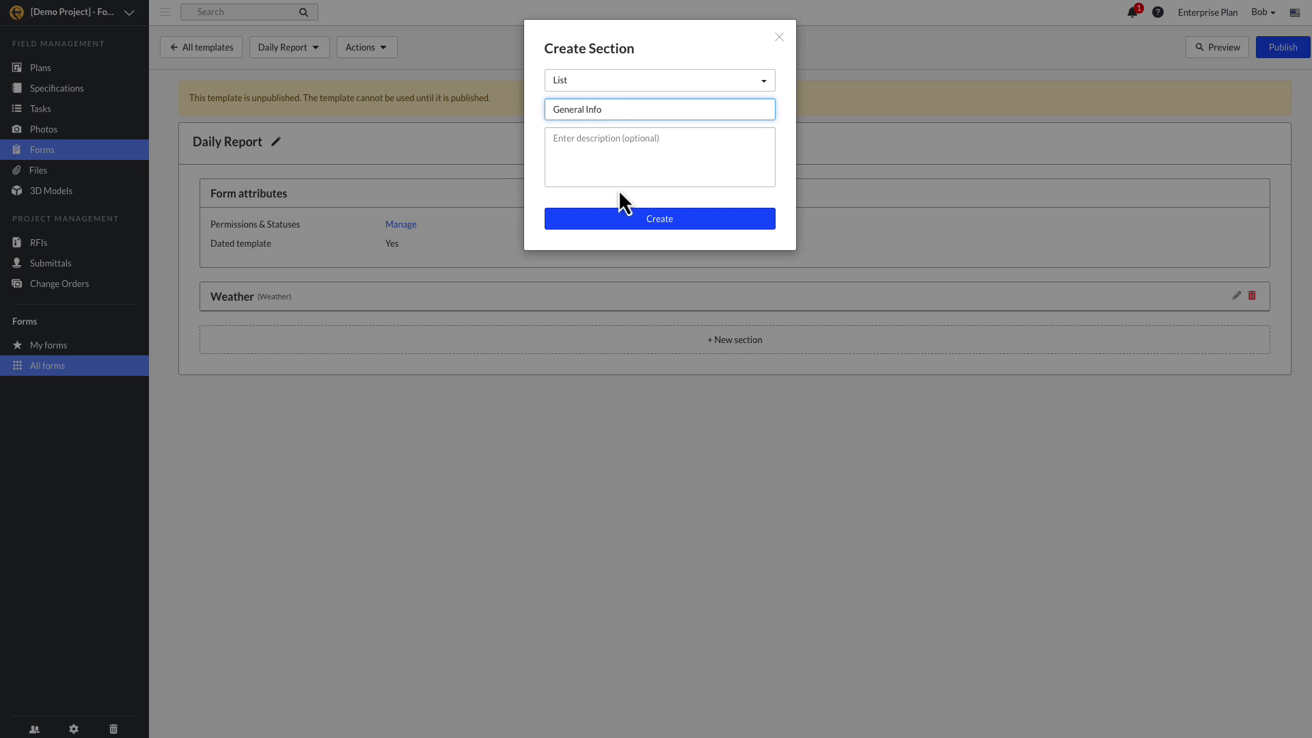
left_click(644, 222)
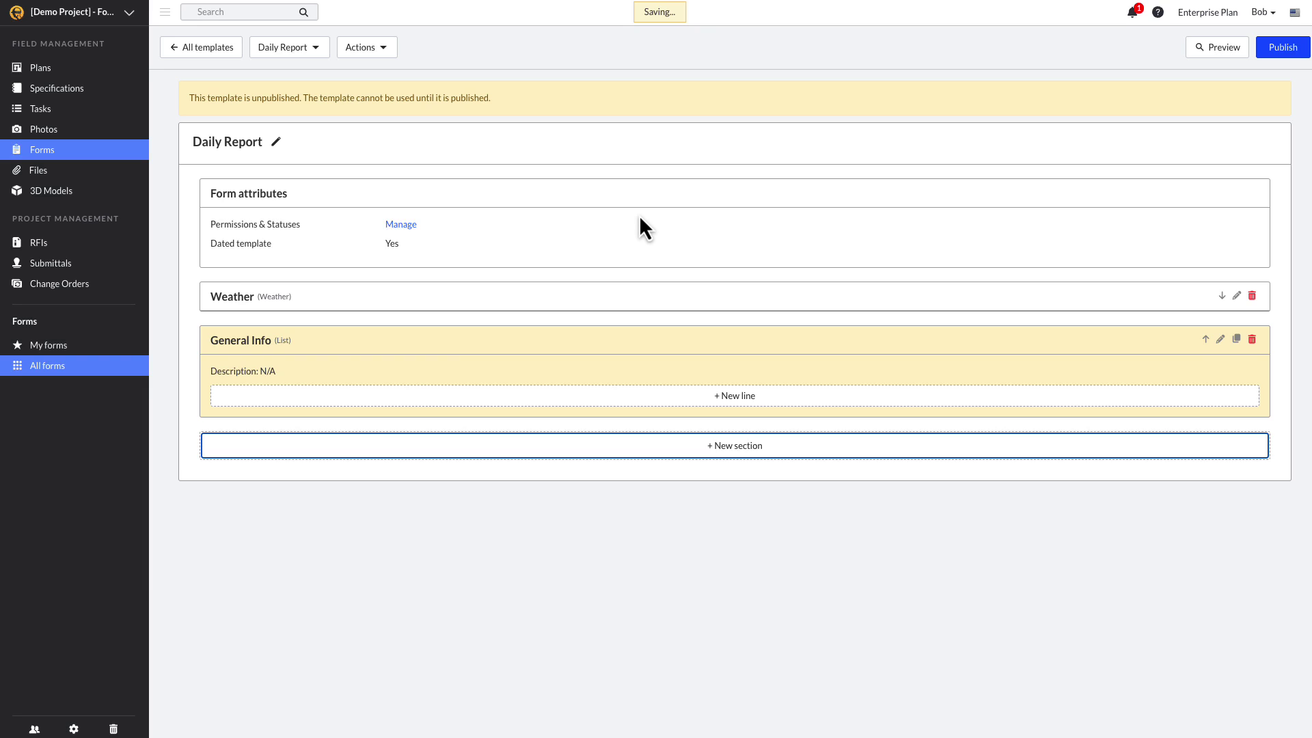
Add a Checkbox & notes entry 'Any schedule delays?' to General Info.
left_click(936, 399)
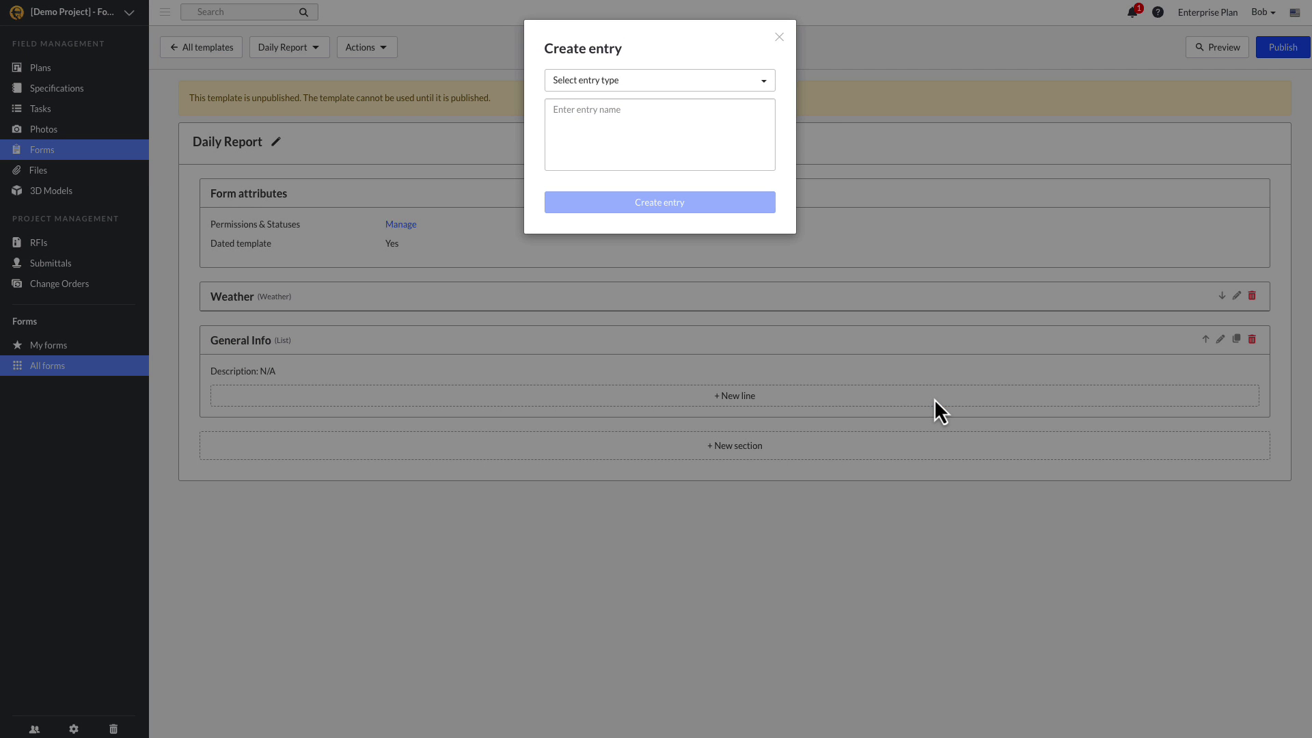
left_click(741, 83)
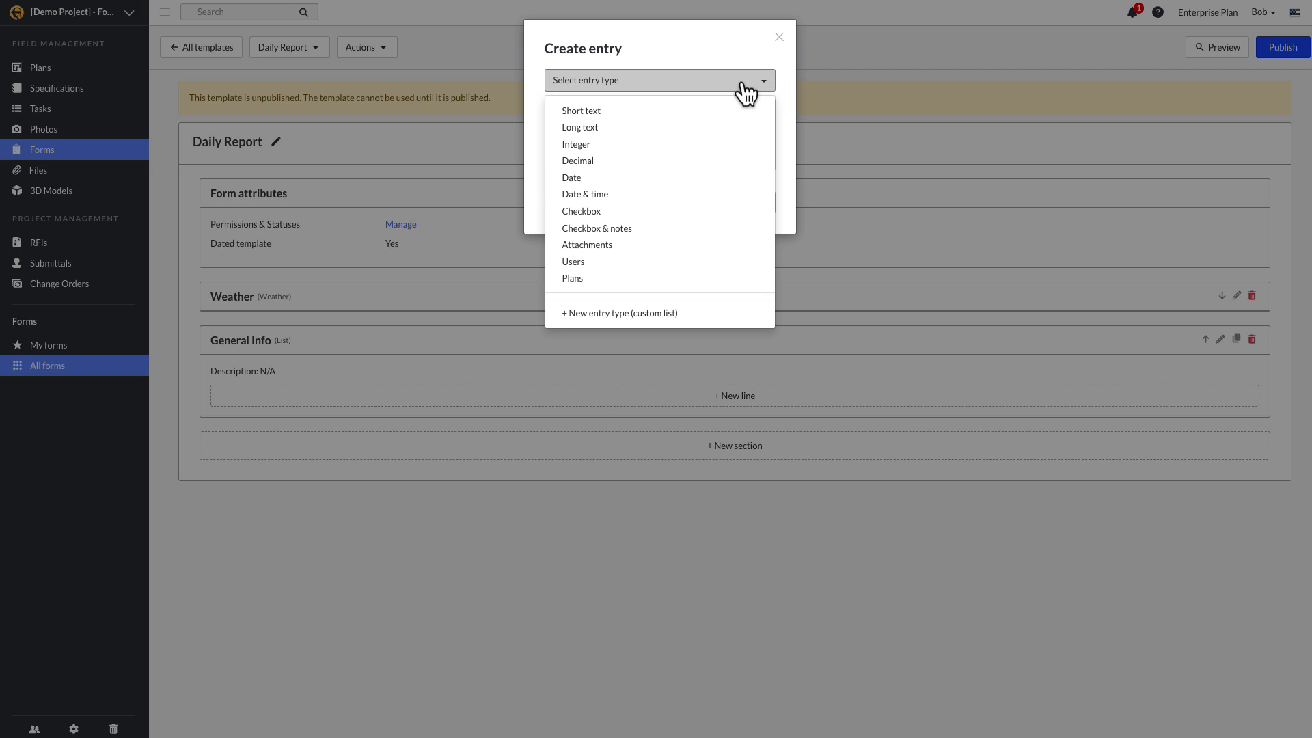
left_click(597, 228)
type("A")
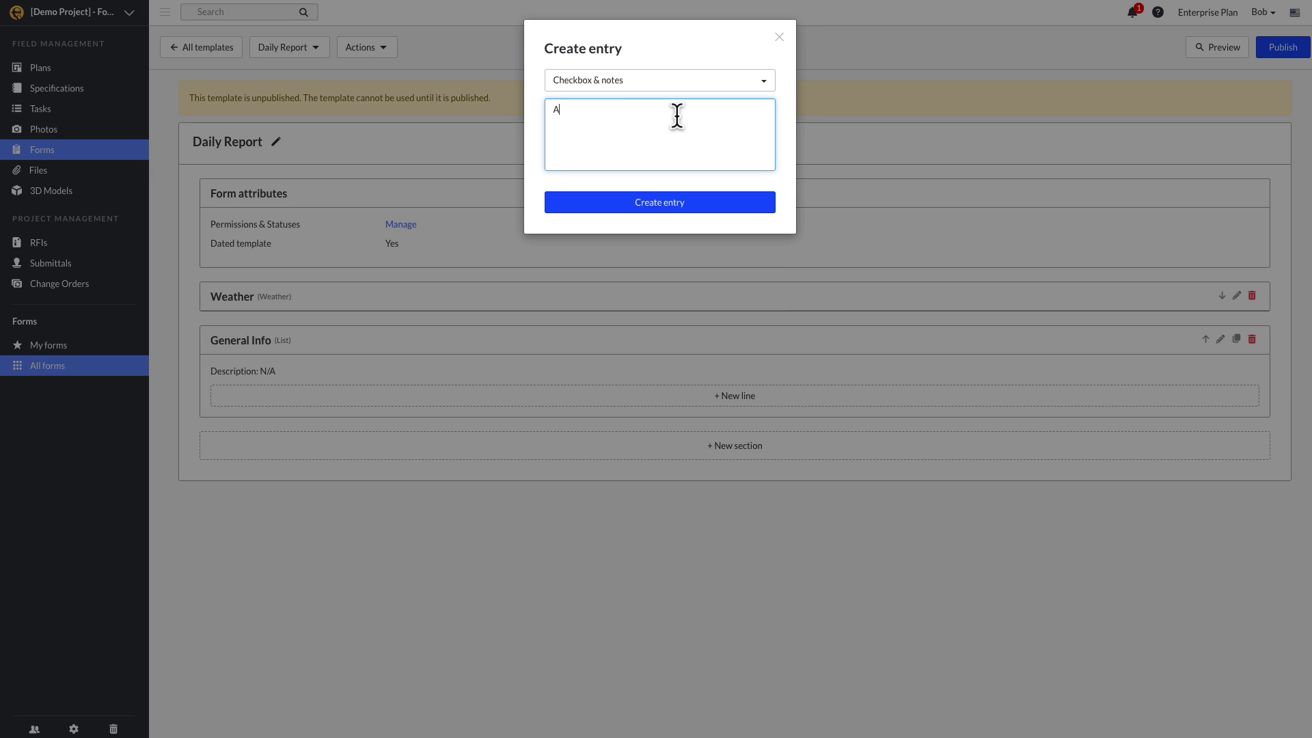
type("ny schedule delays?")
left_click(686, 203)
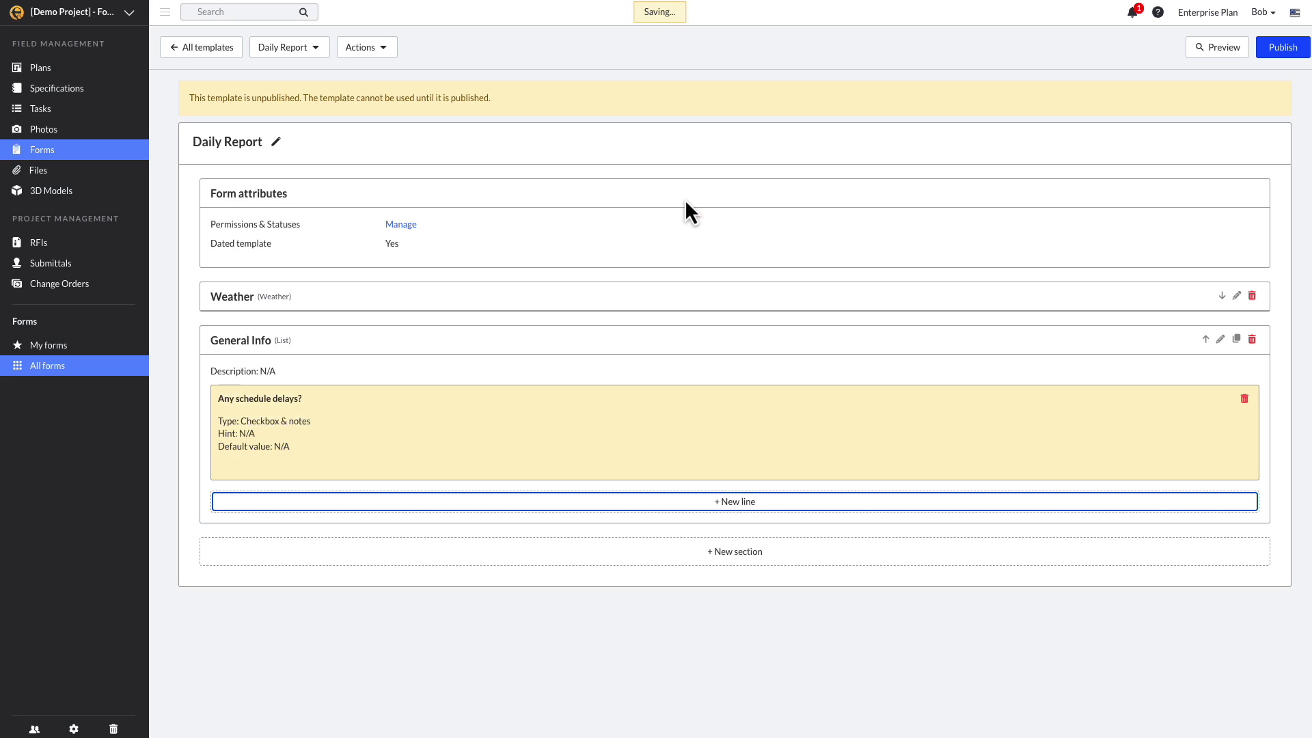
Create an 'Equipment' custom list by pasting and importing seven equipment values.
key("Return")
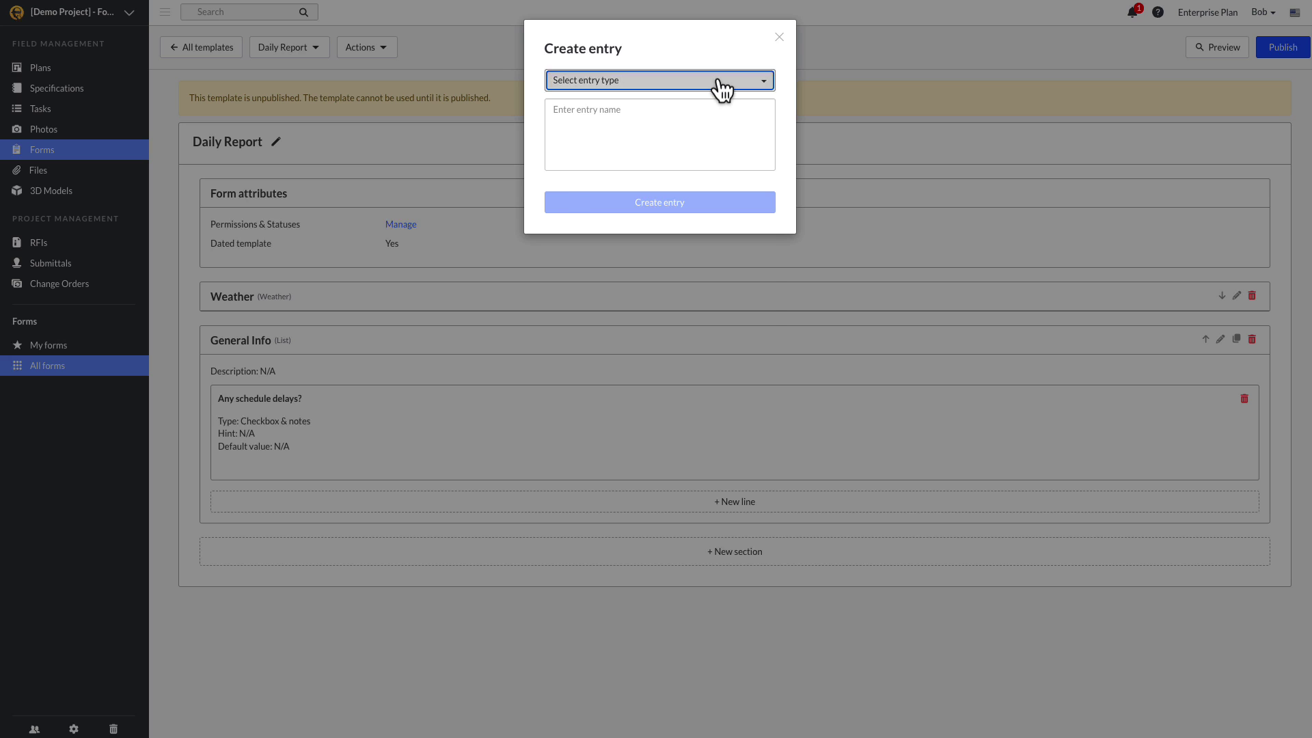
left_click(718, 82)
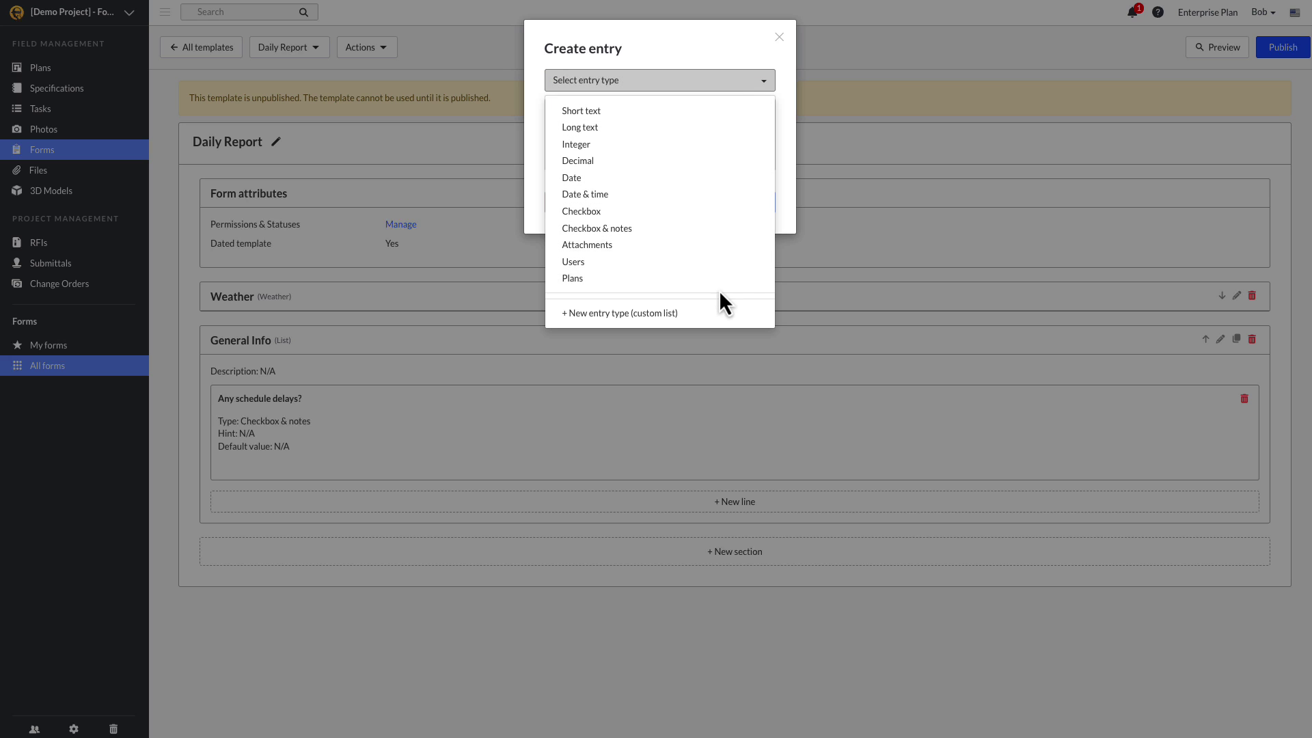
left_click(724, 316)
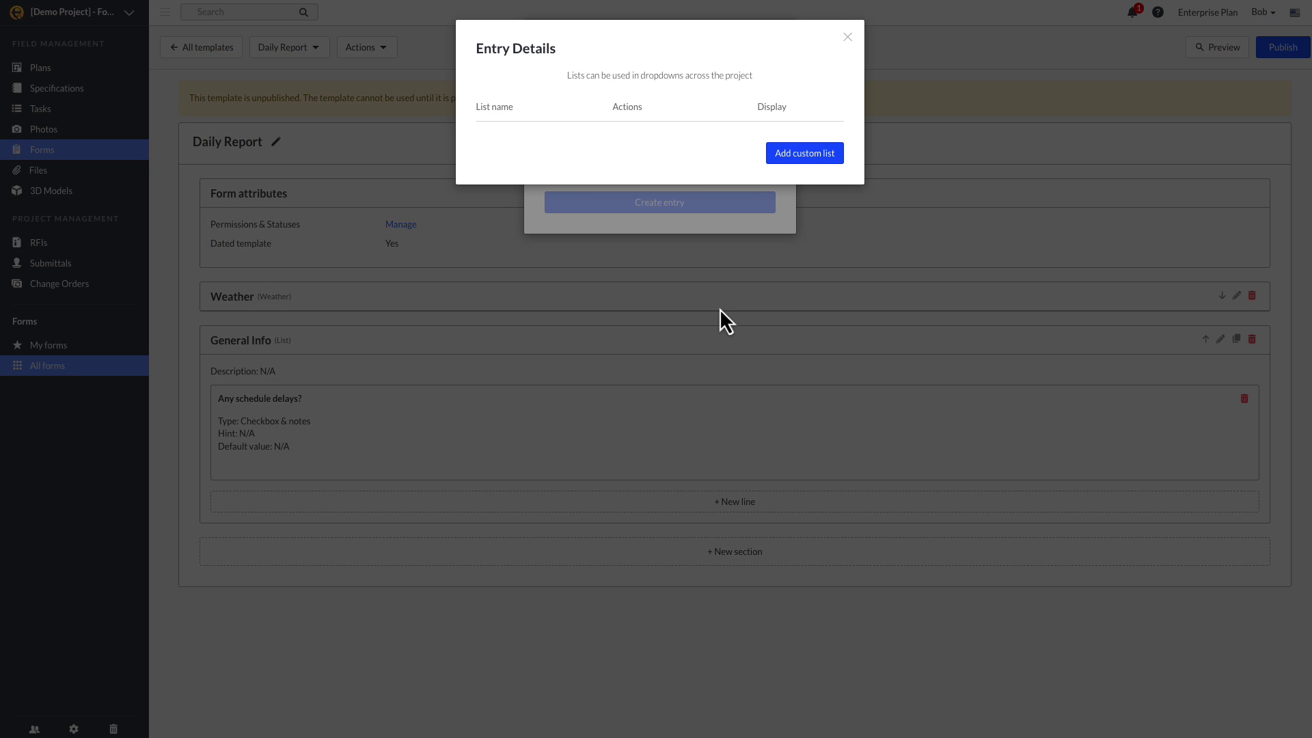
left_click(787, 156)
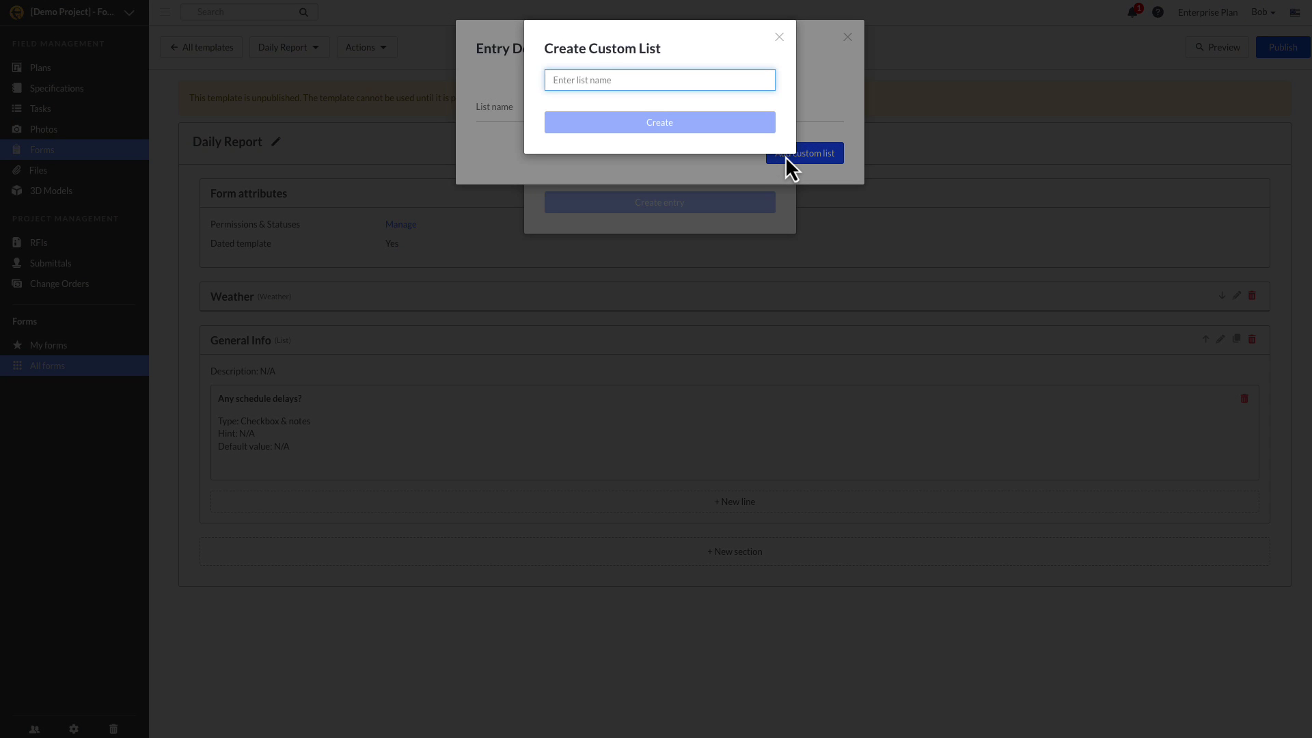
type("Equipment")
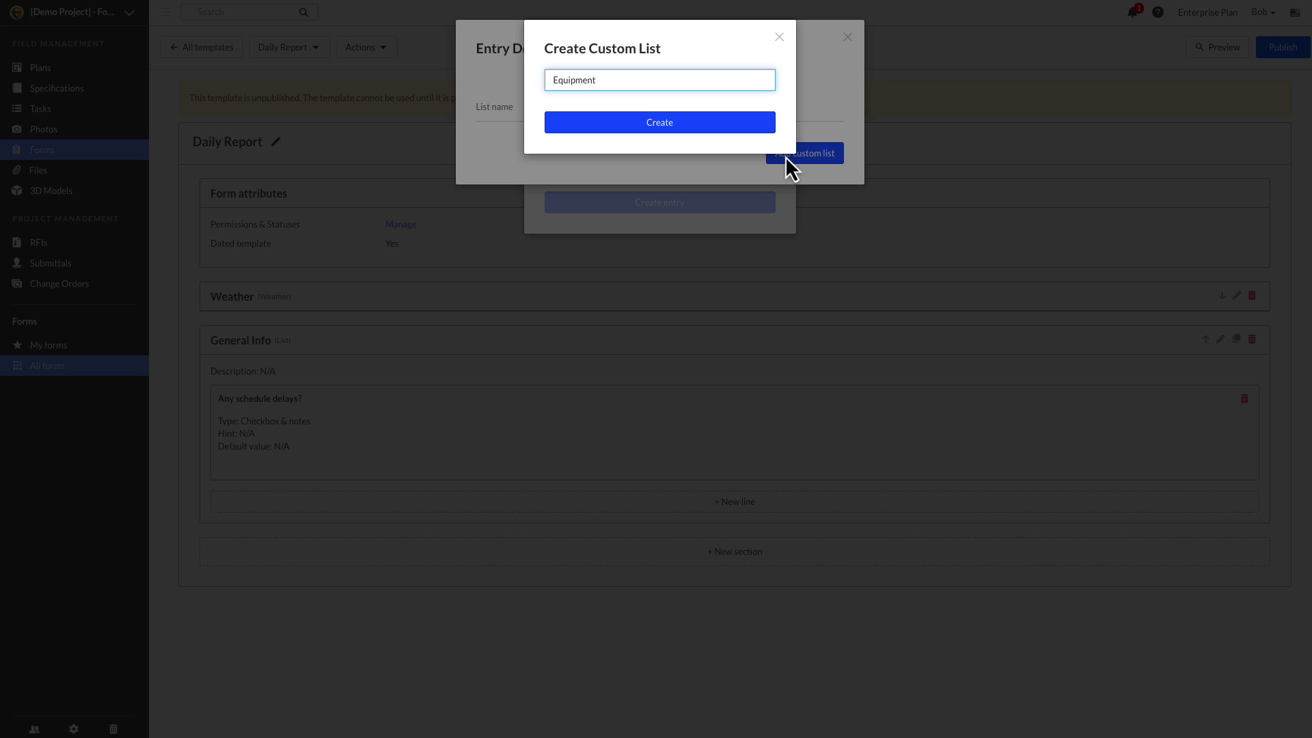
left_click(738, 121)
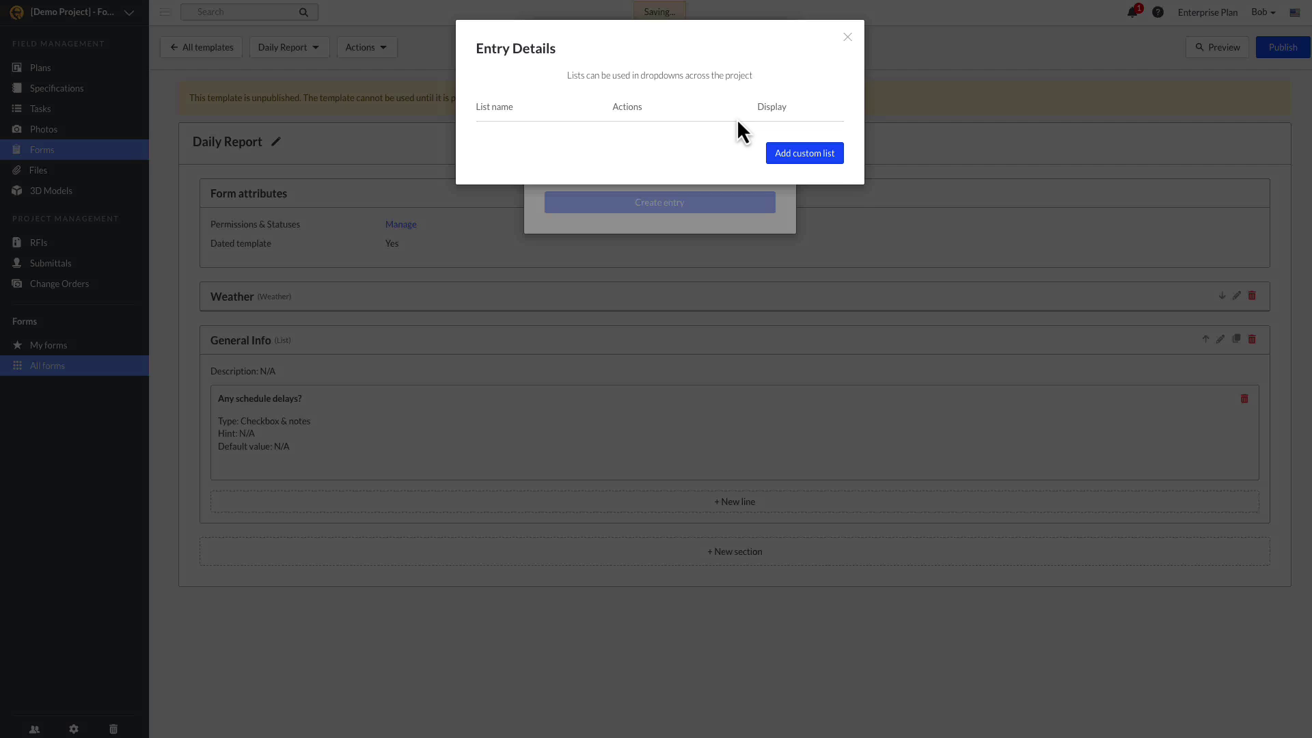
type("Hepa Vac Chipping Hammer T5 Floor Grinder 220V Mixing Drill 32\" Planetary Grinder 480V Heater Sander/Buffer")
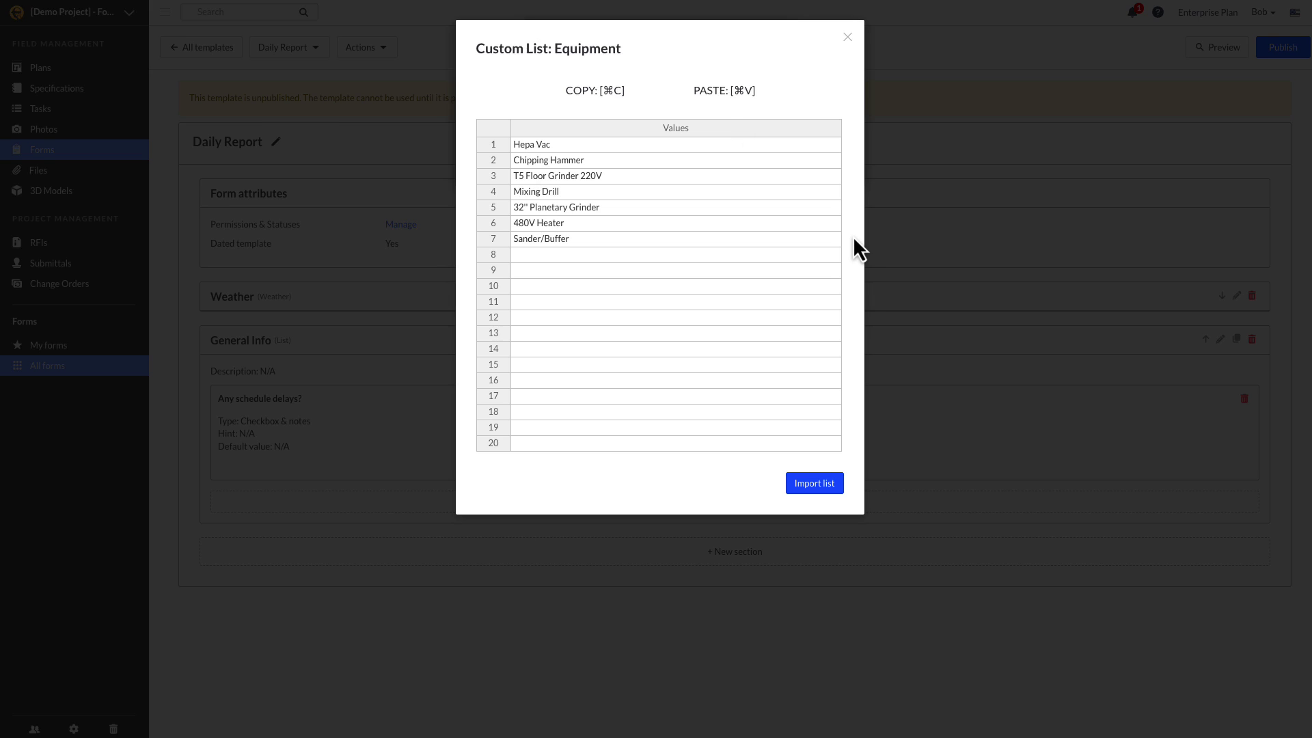
left_click(823, 485)
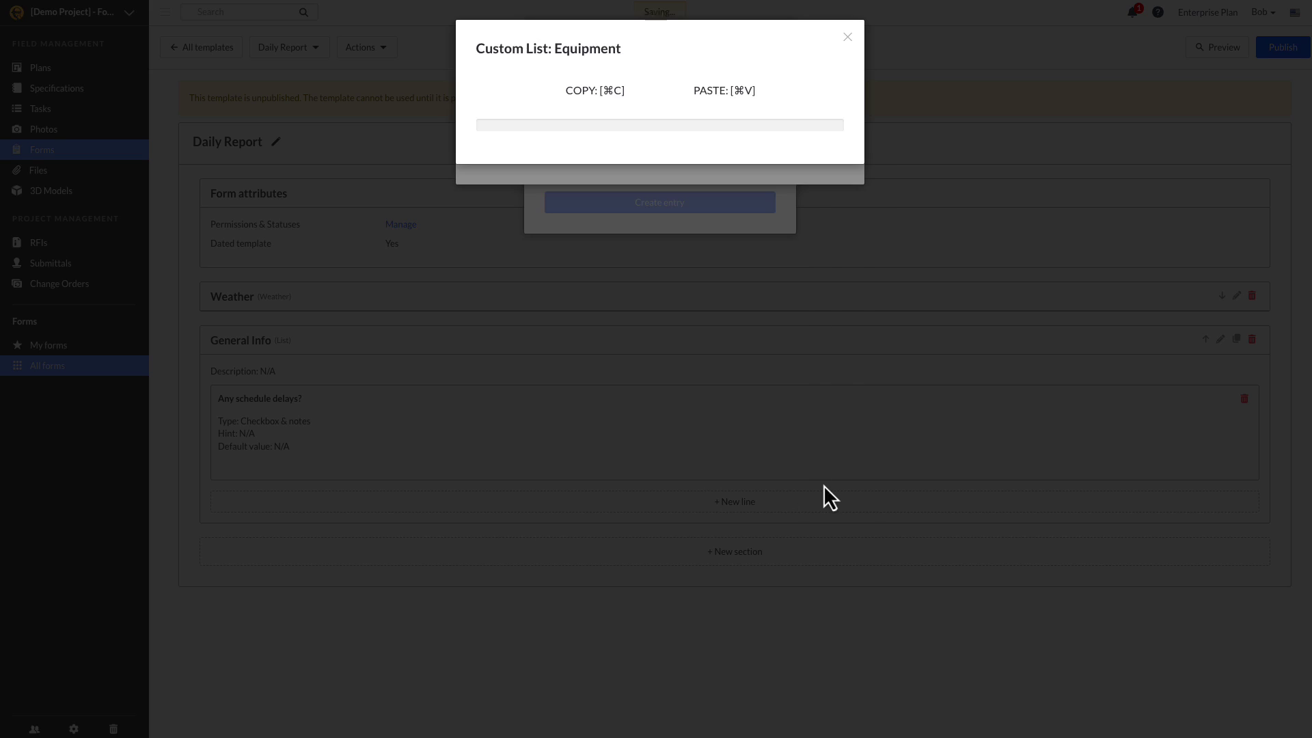
left_click(847, 38)
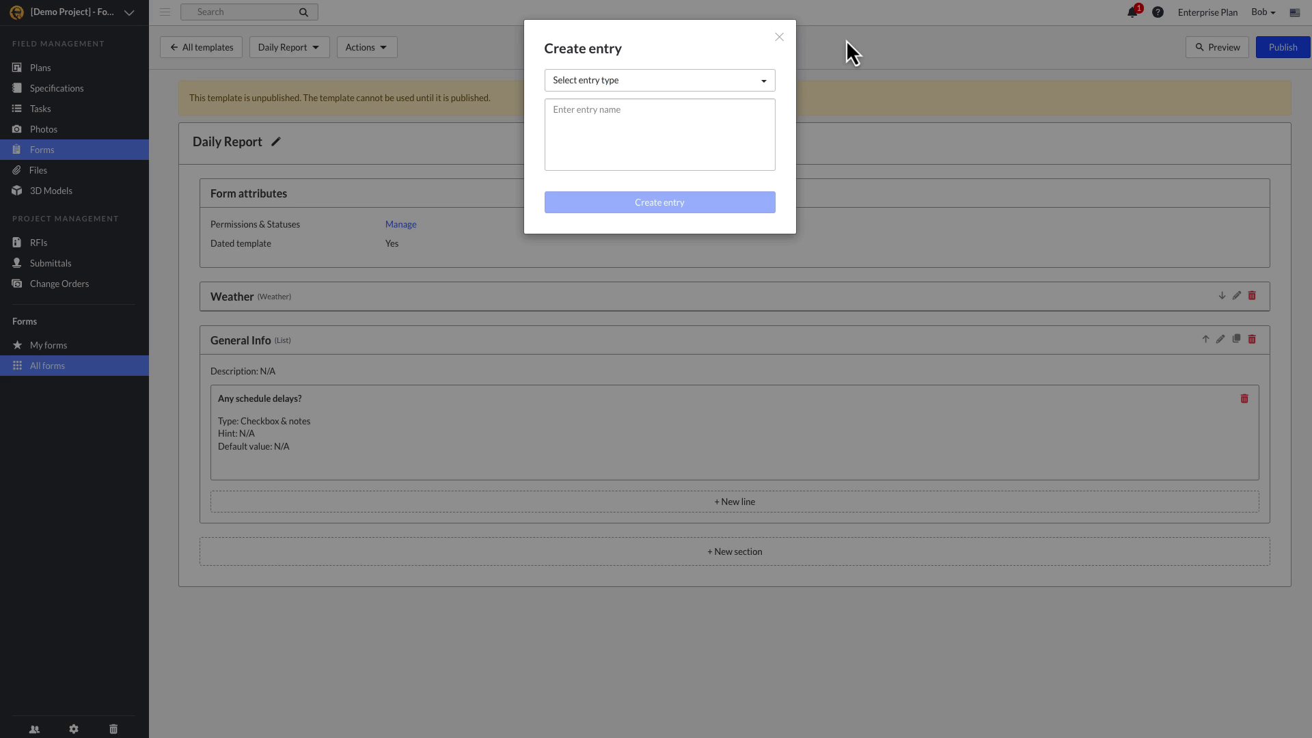
left_click(770, 82)
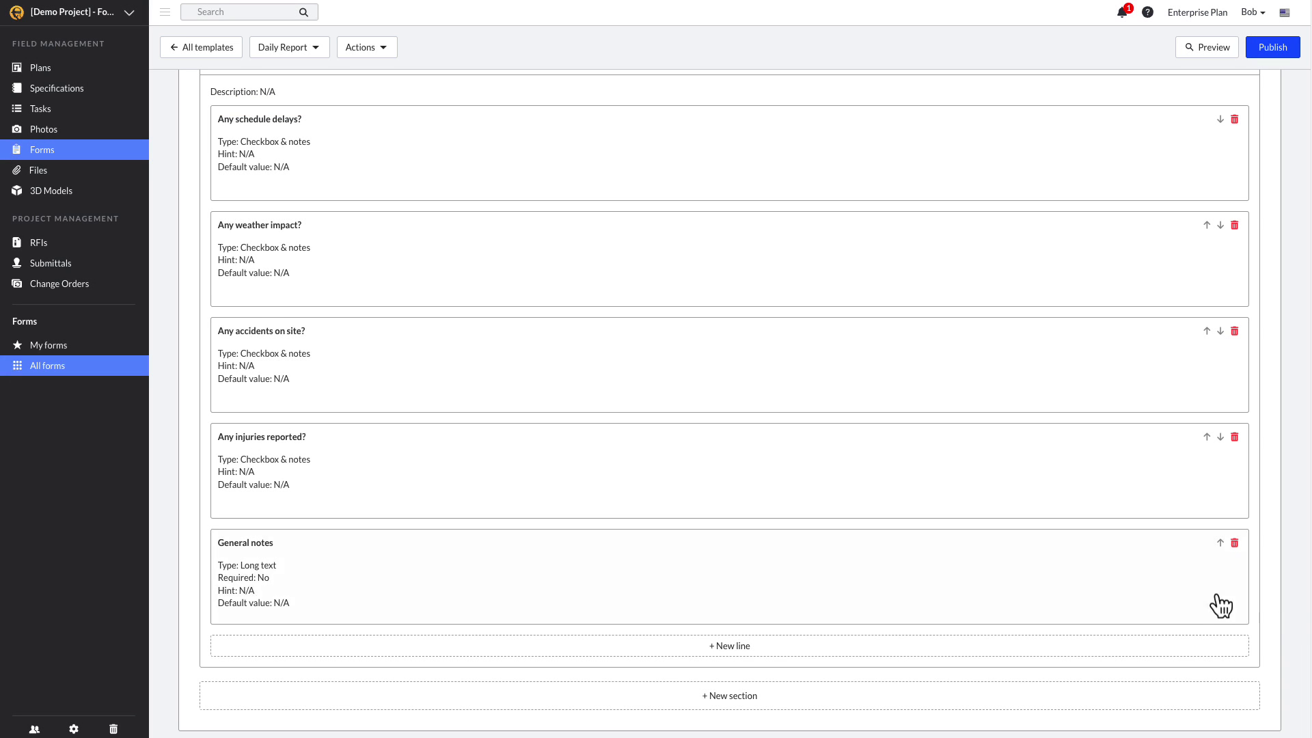
Check the General notes line's details: Long text, not required.
left_click(1147, 580)
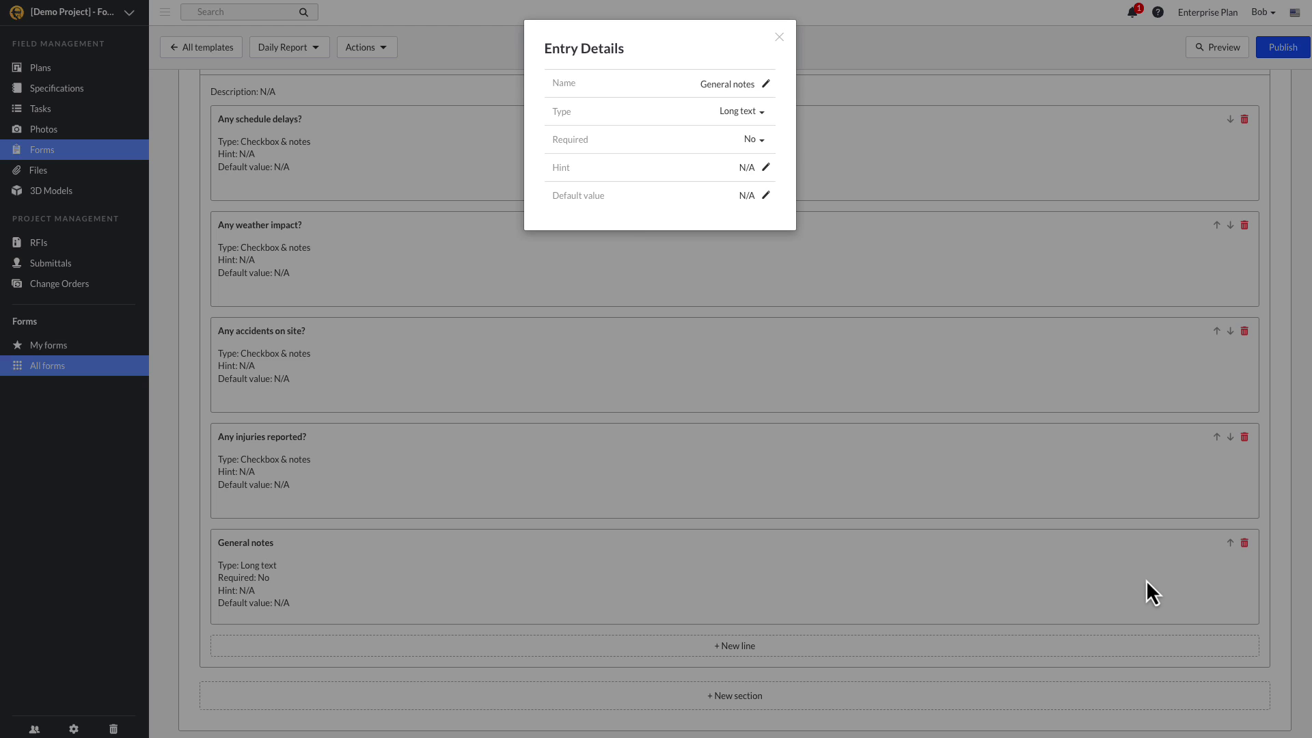
left_click(1147, 580)
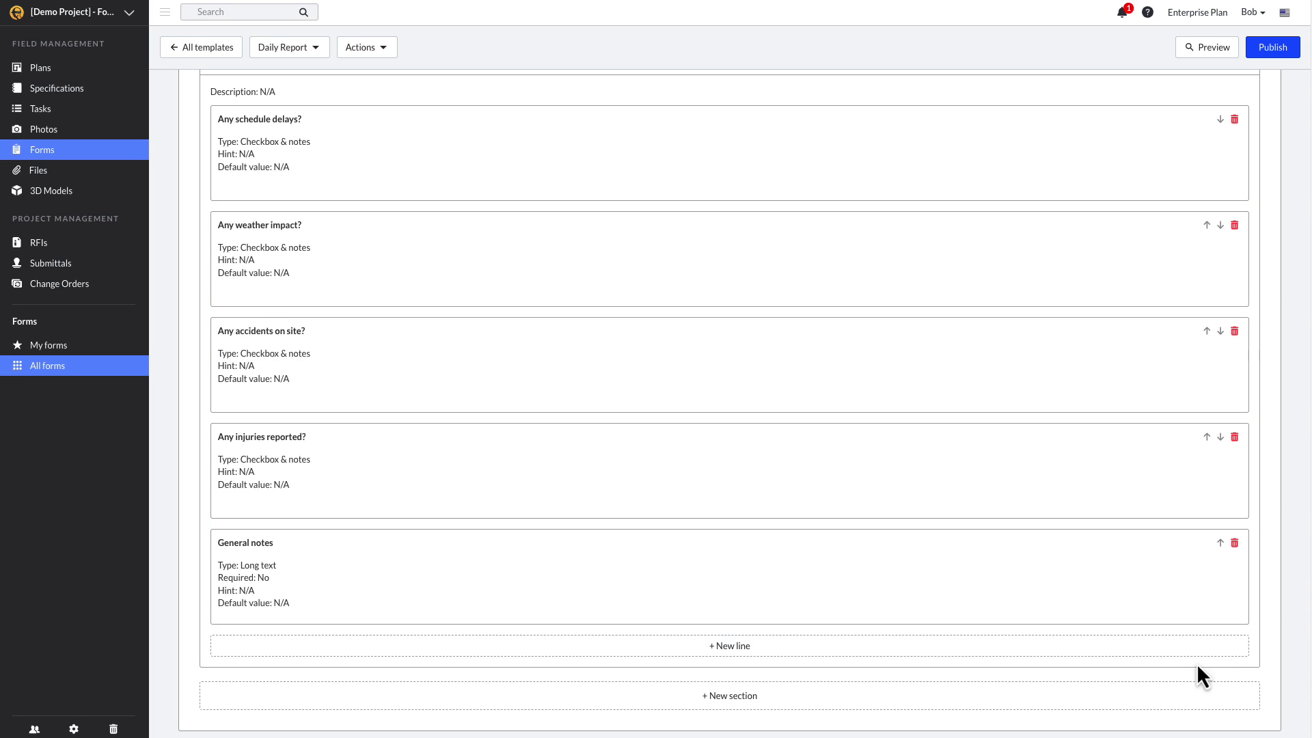
Add a Table section named 'Work Log' at the end of the template.
left_click(1169, 694)
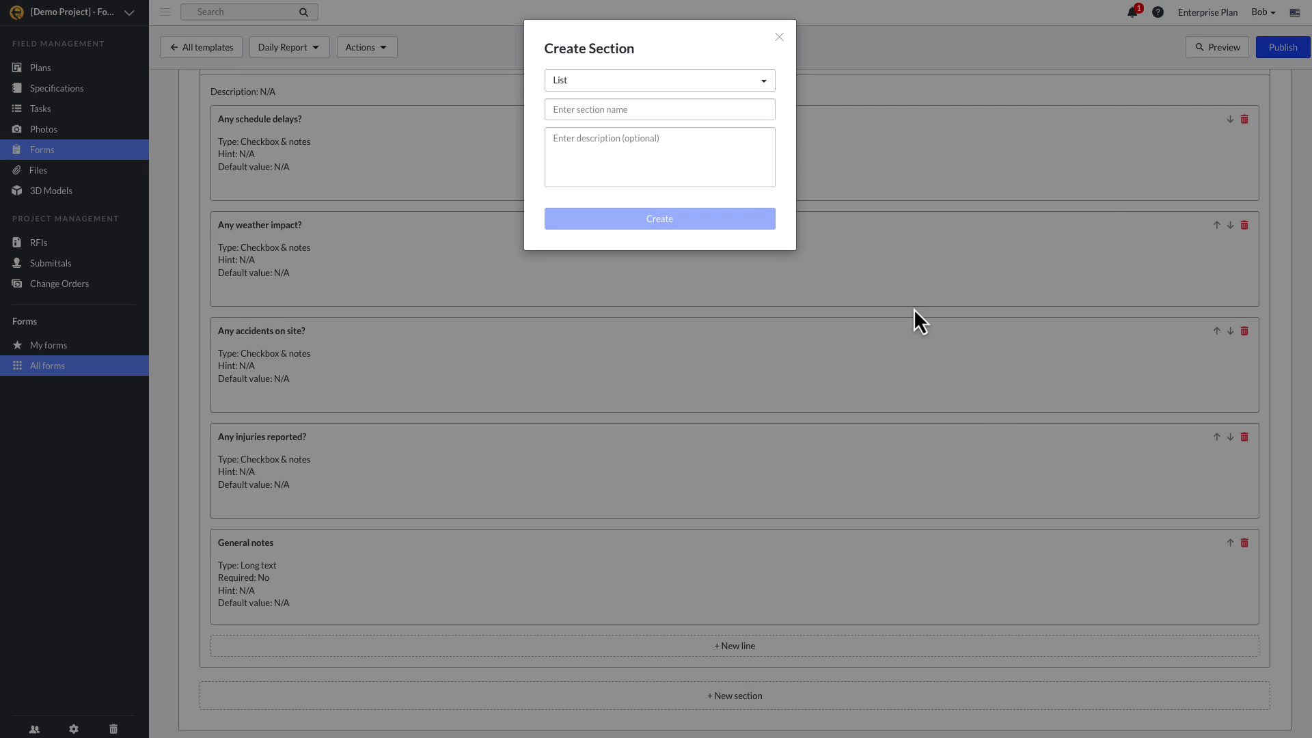
left_click(723, 80)
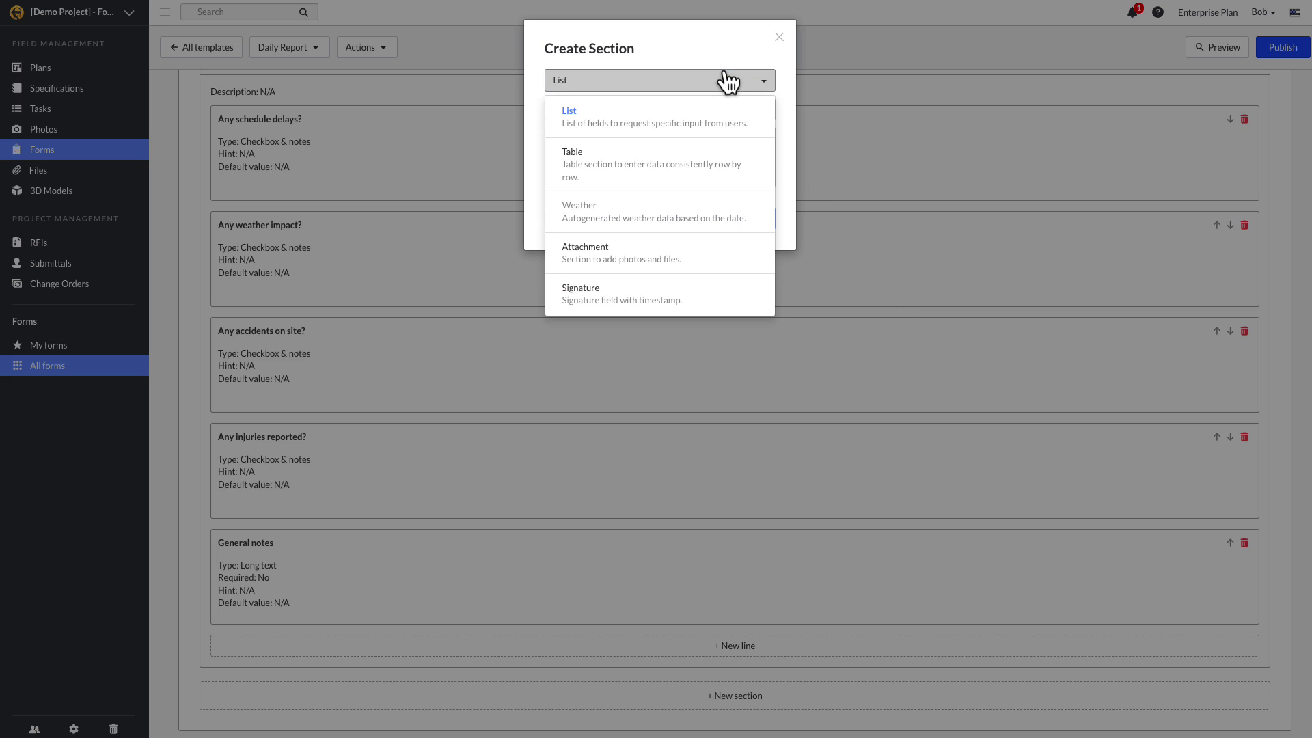
left_click(733, 157)
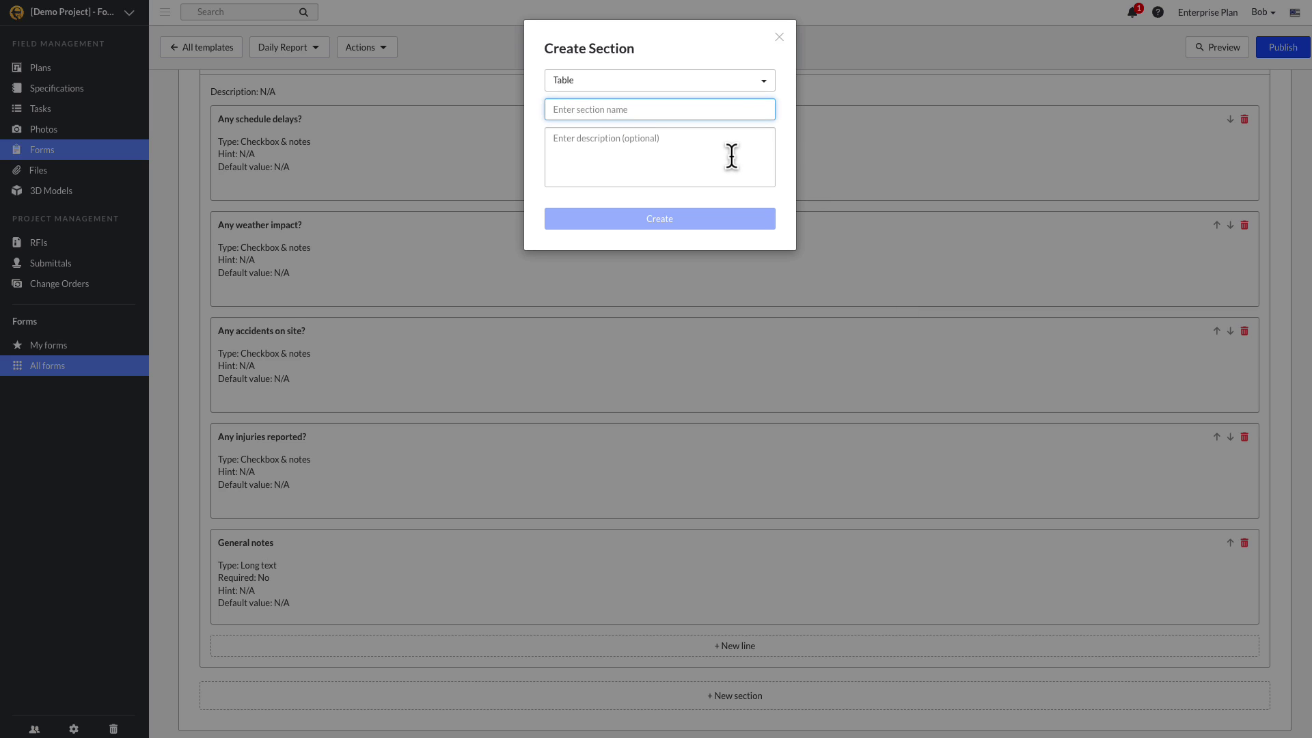
type("Work Log")
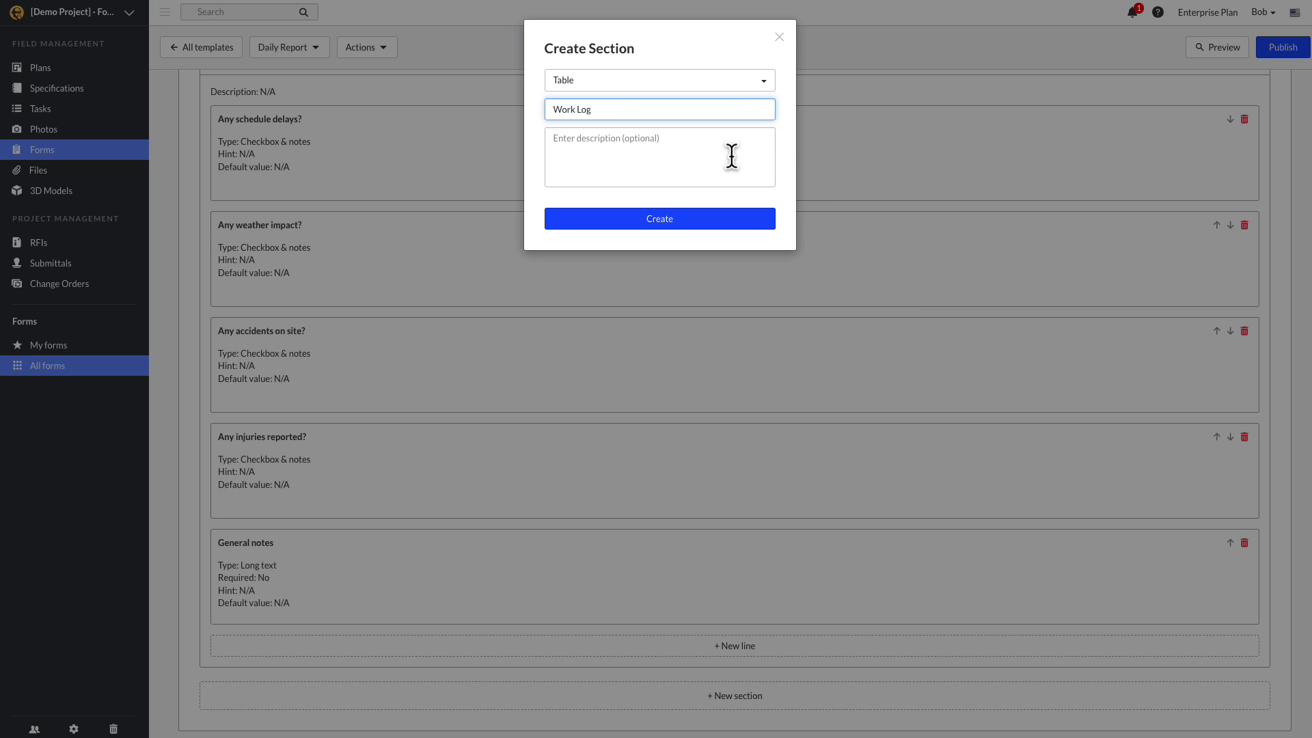
key("Return")
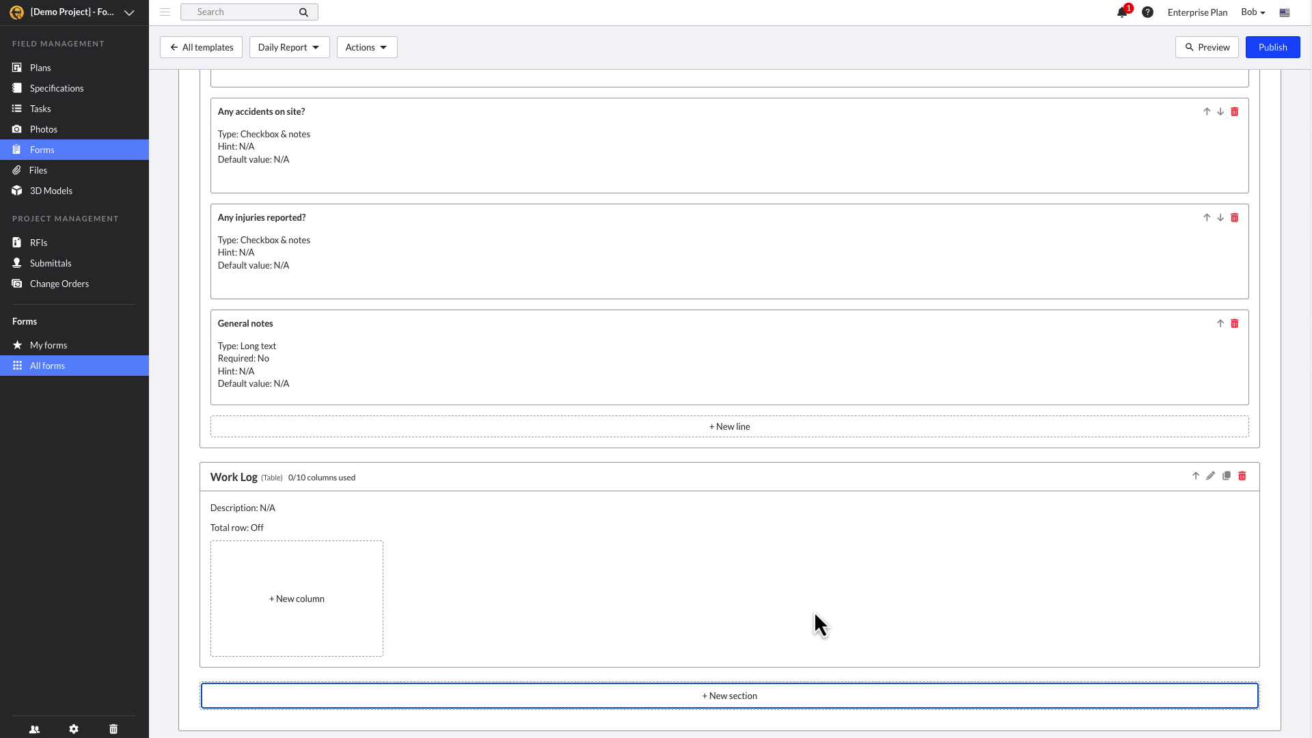
left_click(358, 621)
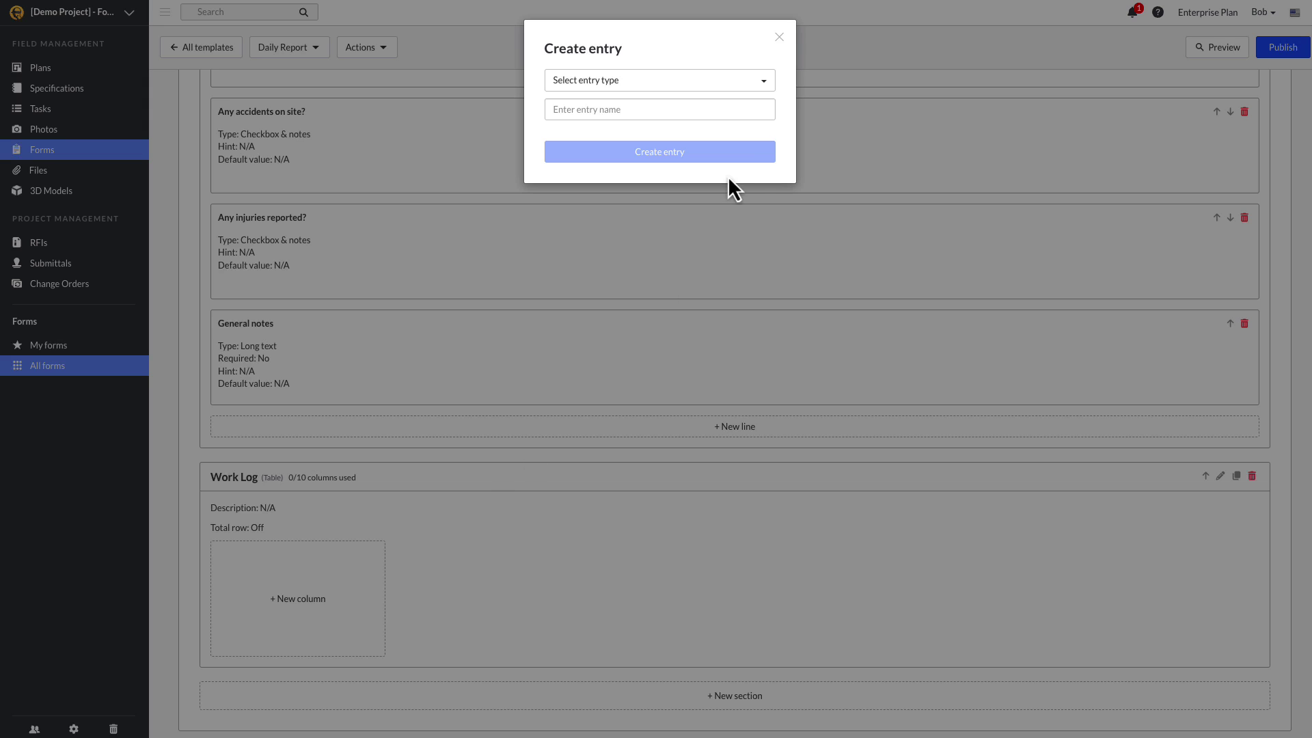
Bring up the column entry types for Work Log's Trade, Quantity and Hours columns.
left_click(763, 89)
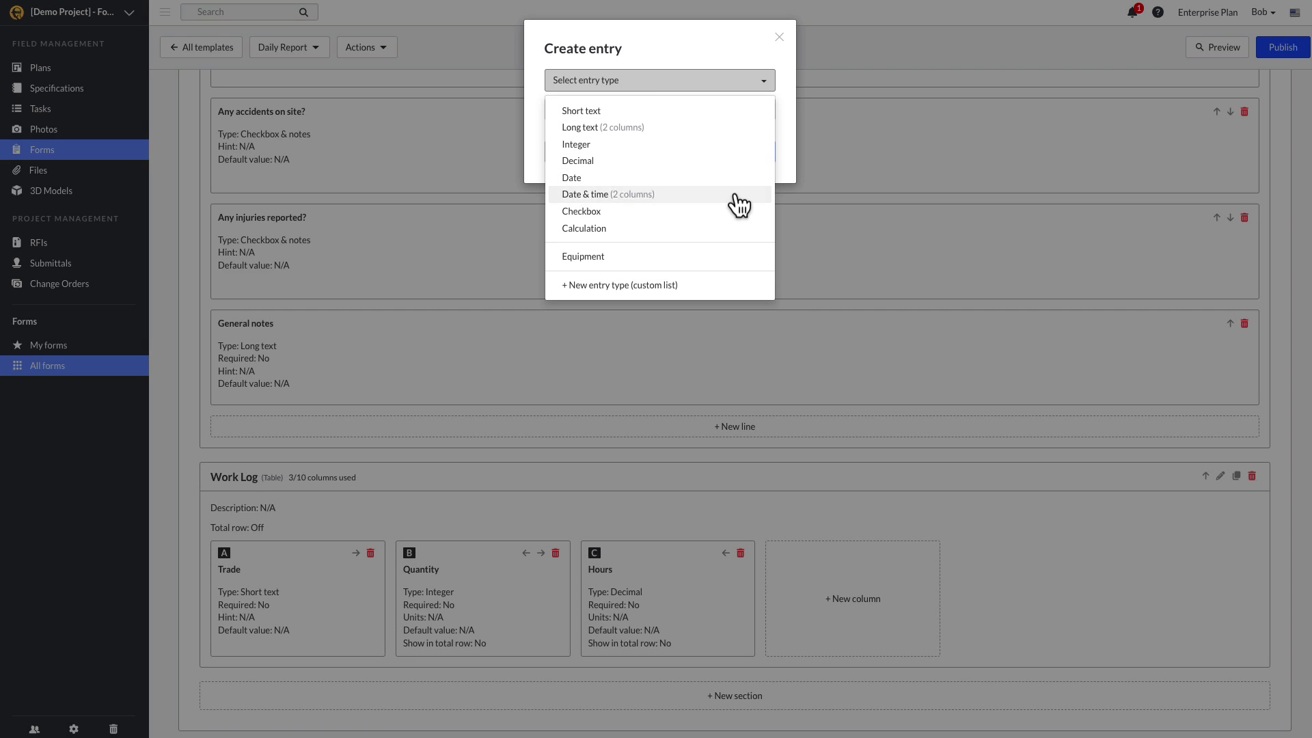
Add a 'Work Hours' Calculation column with expression Quantity × Hours (B*C).
left_click(731, 228)
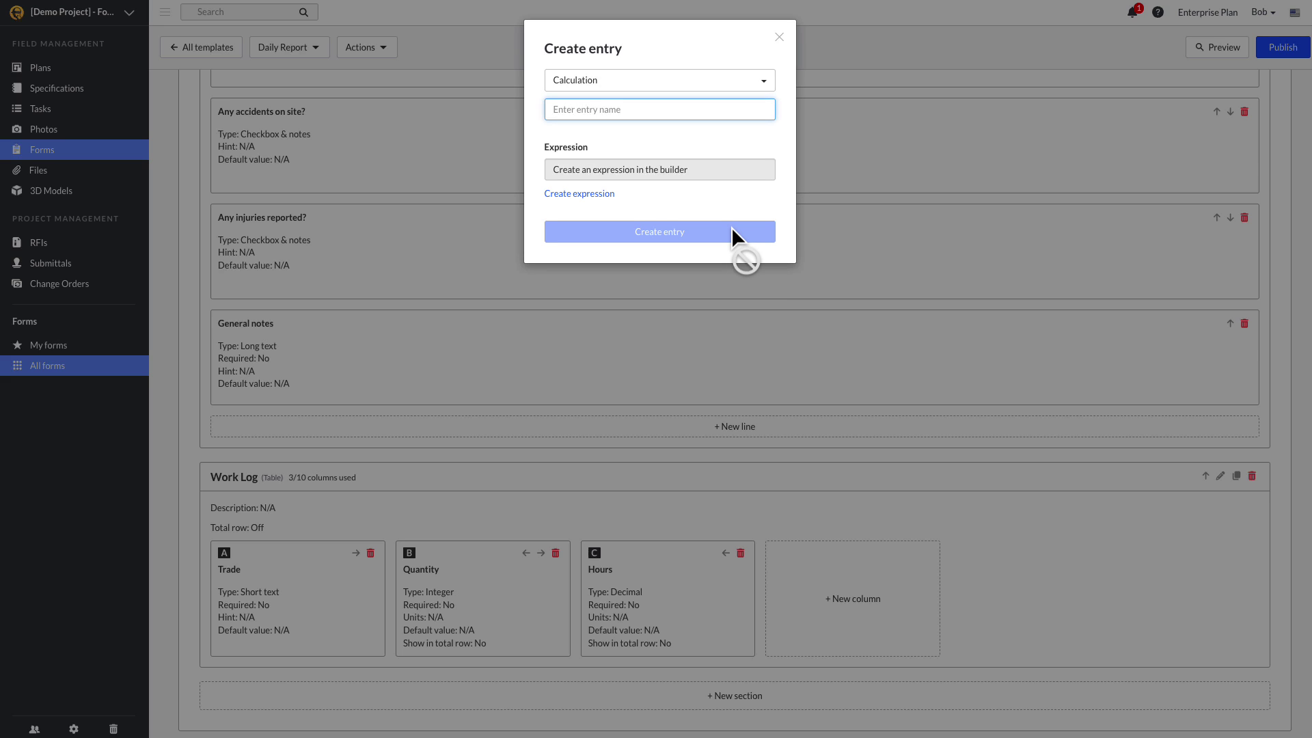
type("Work Hours")
left_click(580, 193)
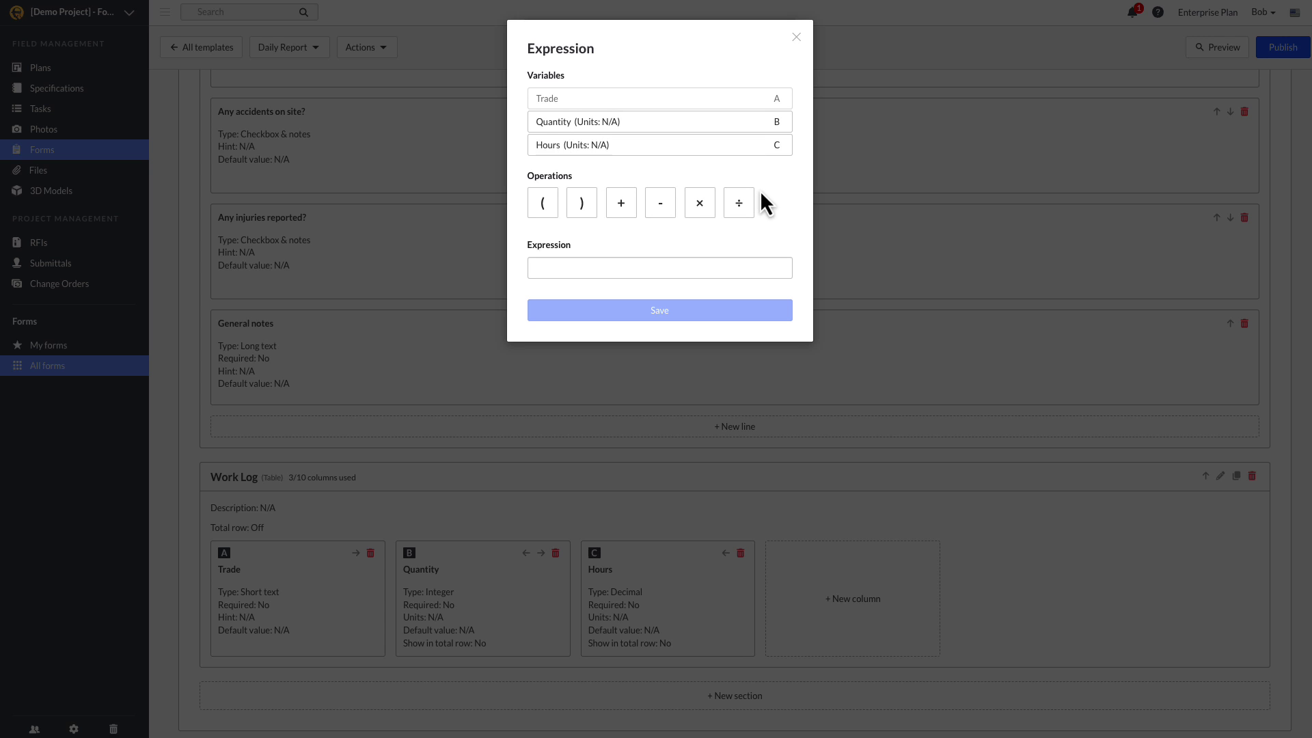
left_click(757, 123)
left_click(700, 205)
left_click(722, 148)
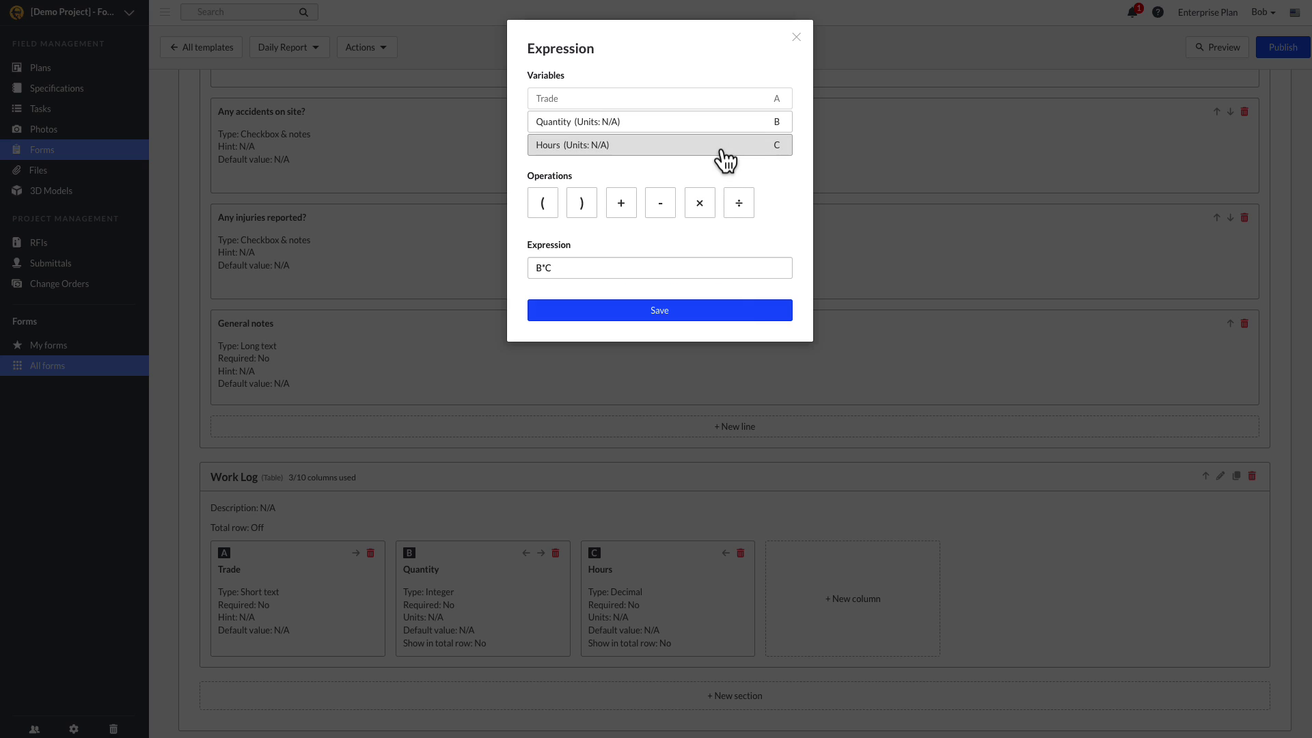
left_click(734, 312)
left_click(659, 231)
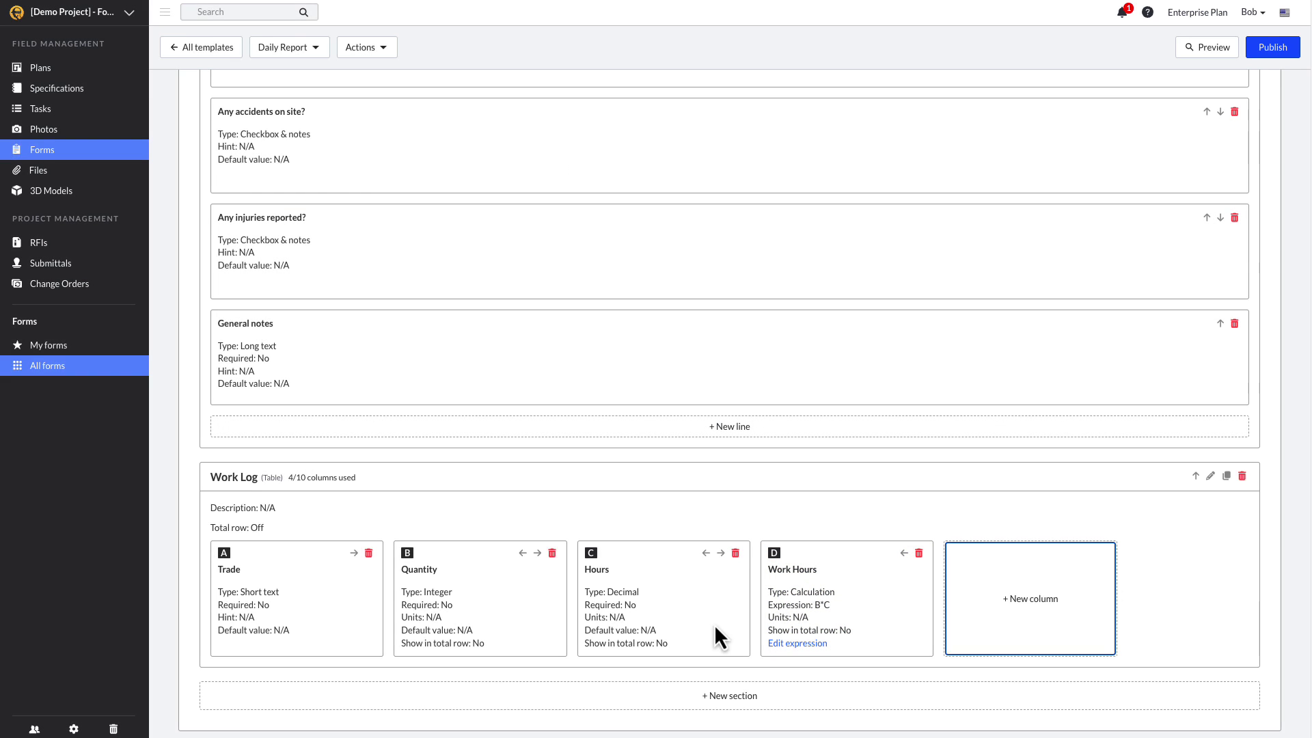
Review the Hours column details, then open the Work Log section's settings.
left_click(711, 614)
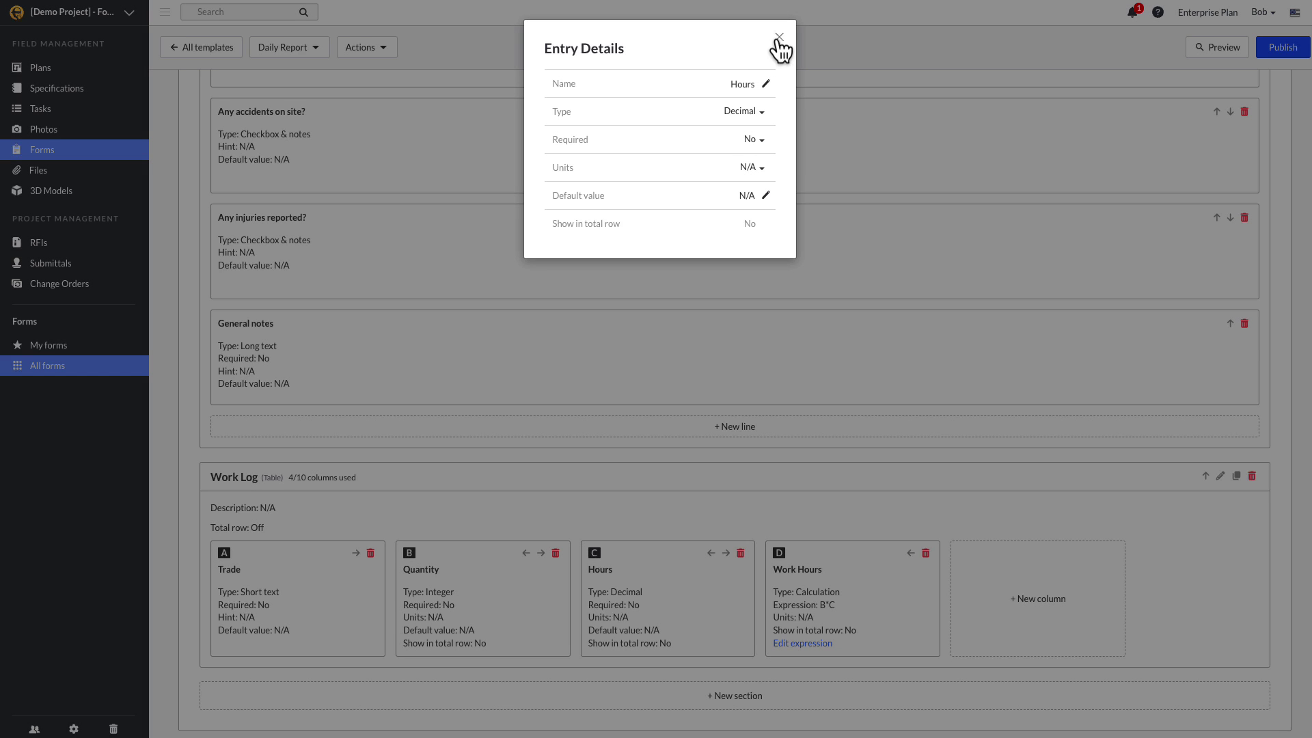
left_click(779, 38)
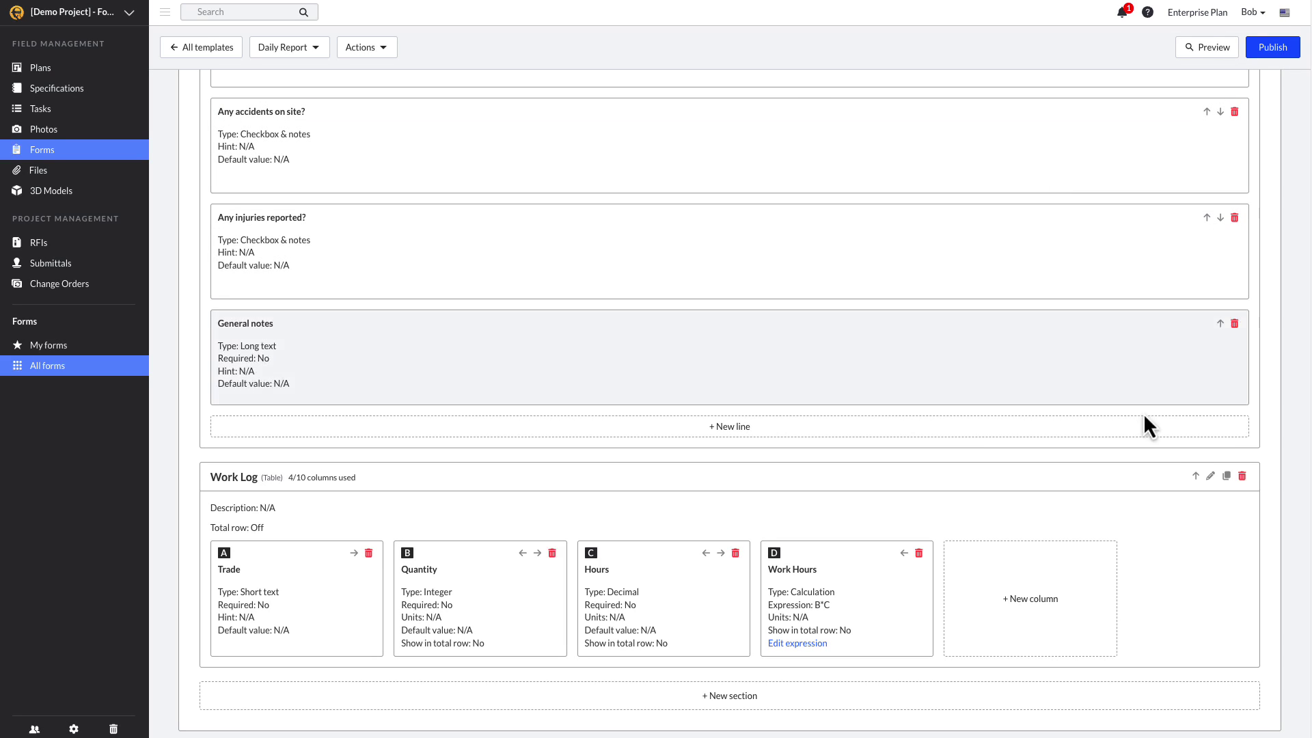
left_click(1210, 476)
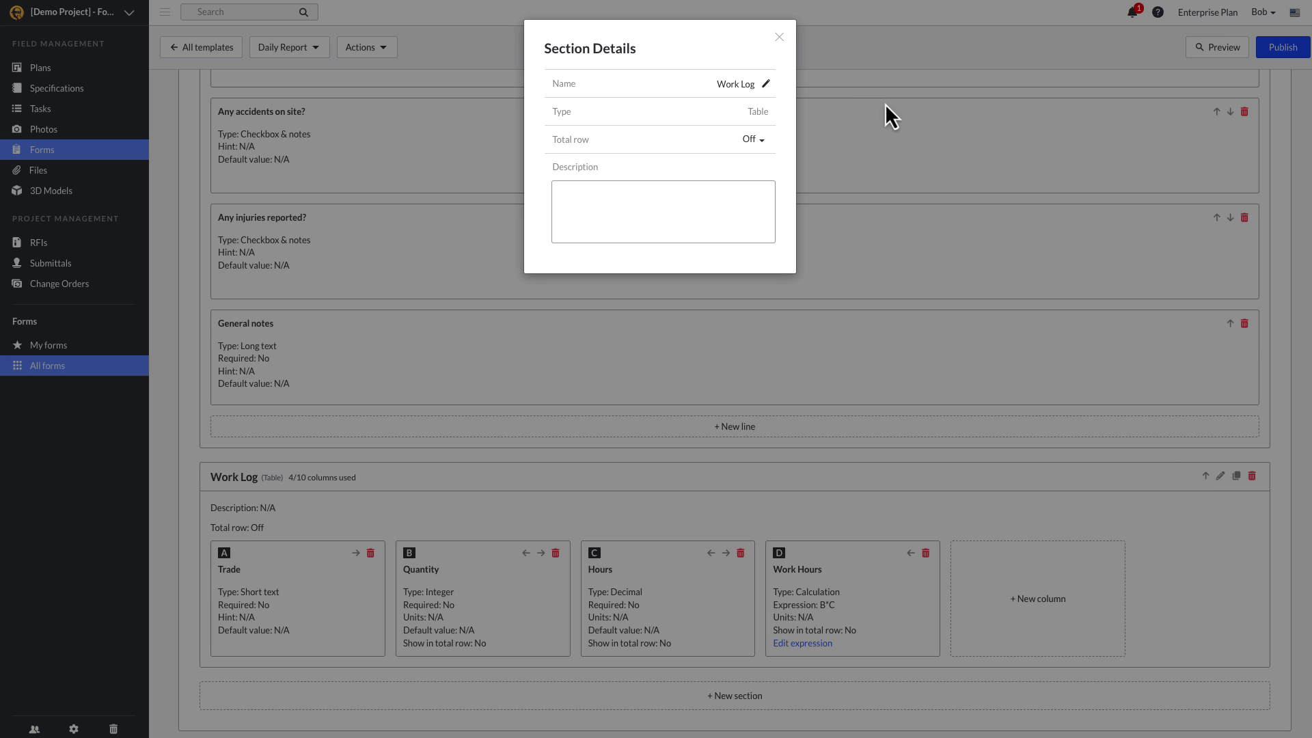
Close the Work Log settings and add a new Table section named 'Material Delivery'.
left_click(781, 38)
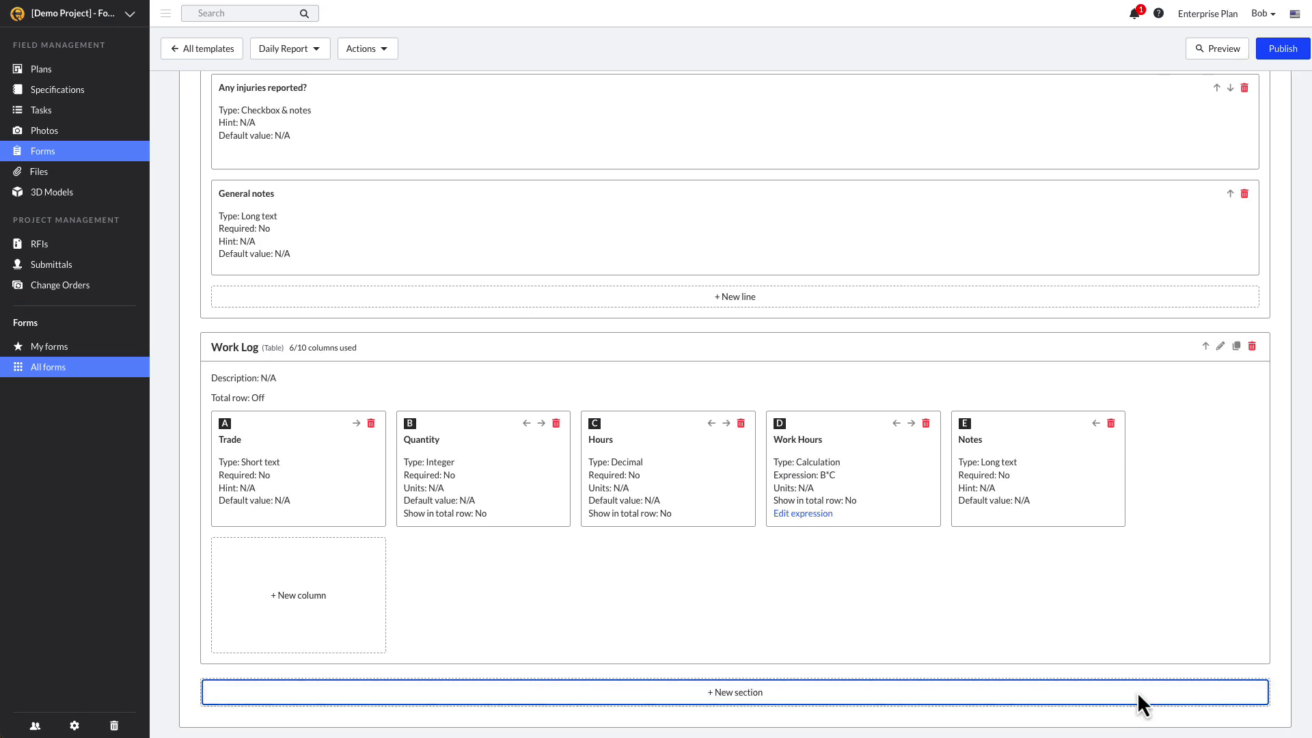
left_click(1138, 694)
left_click(716, 82)
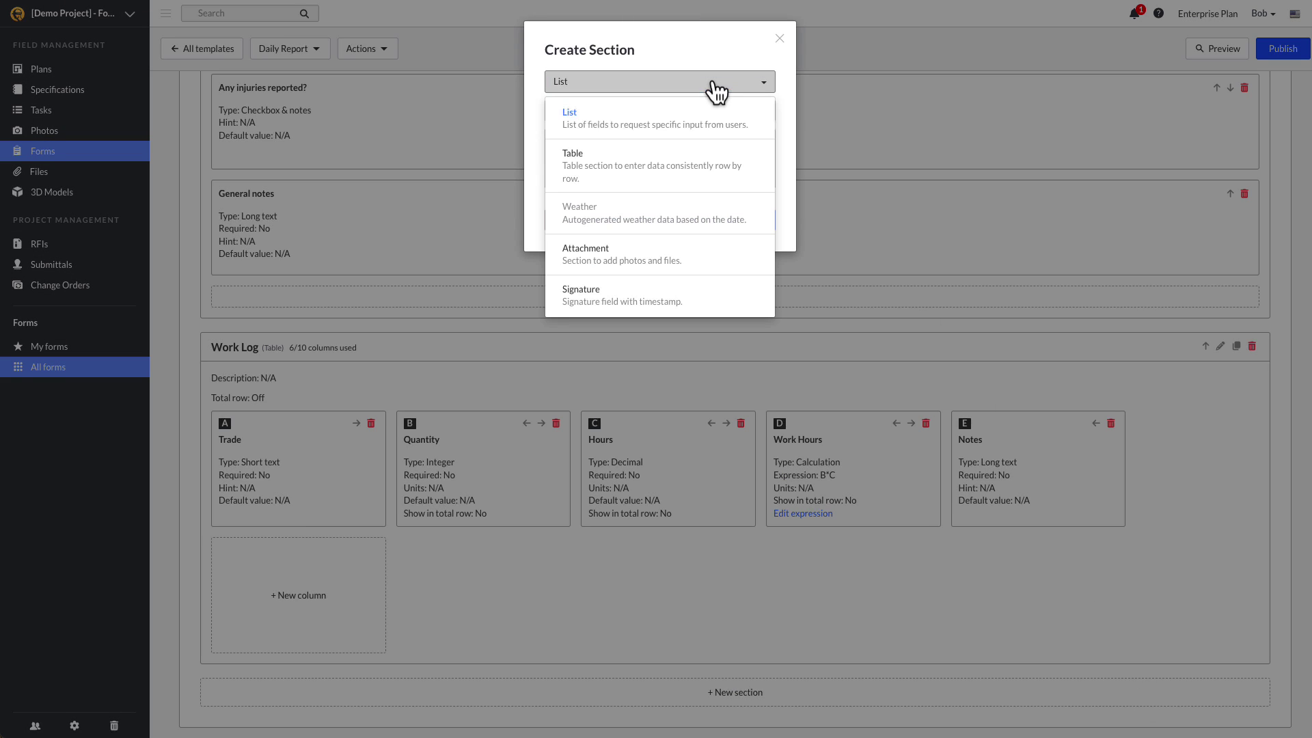
left_click(711, 160)
type("Material ")
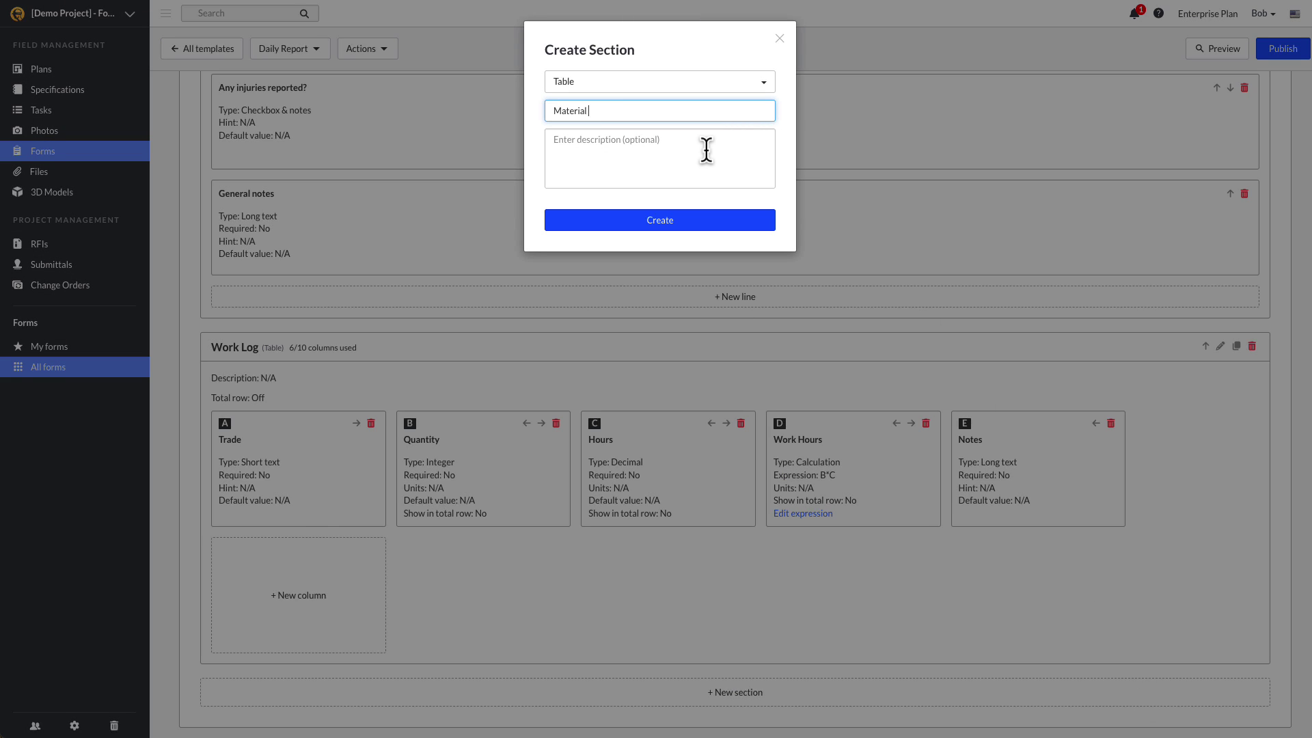
type("Delivery")
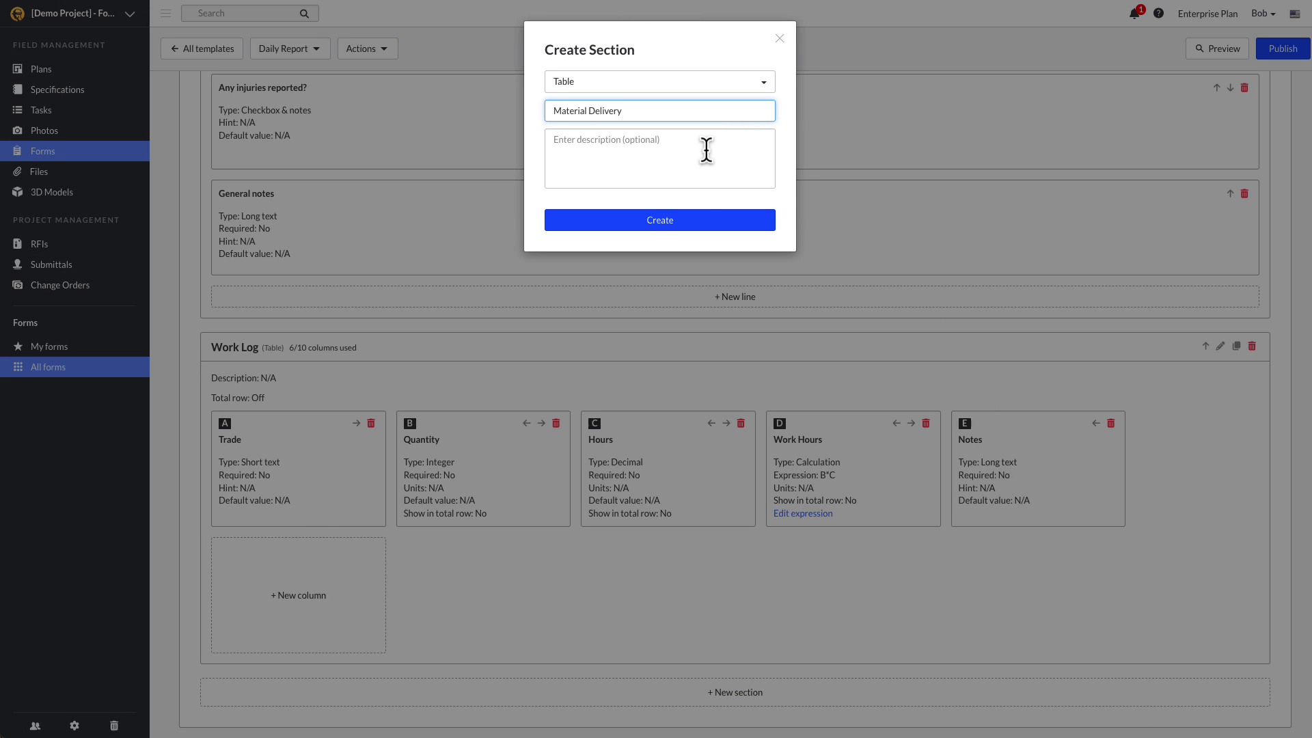
left_click(707, 220)
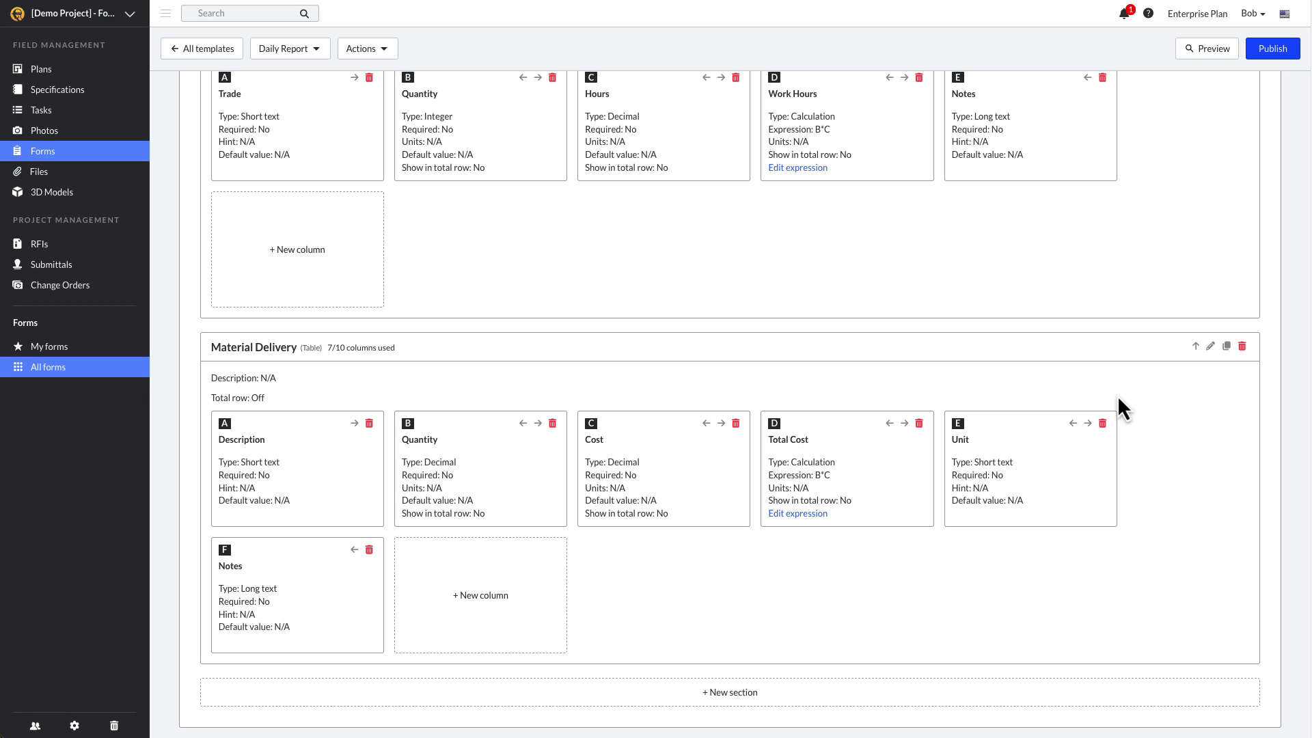
Add a new Attachment section named 'Attachments' to the template.
left_click(1117, 698)
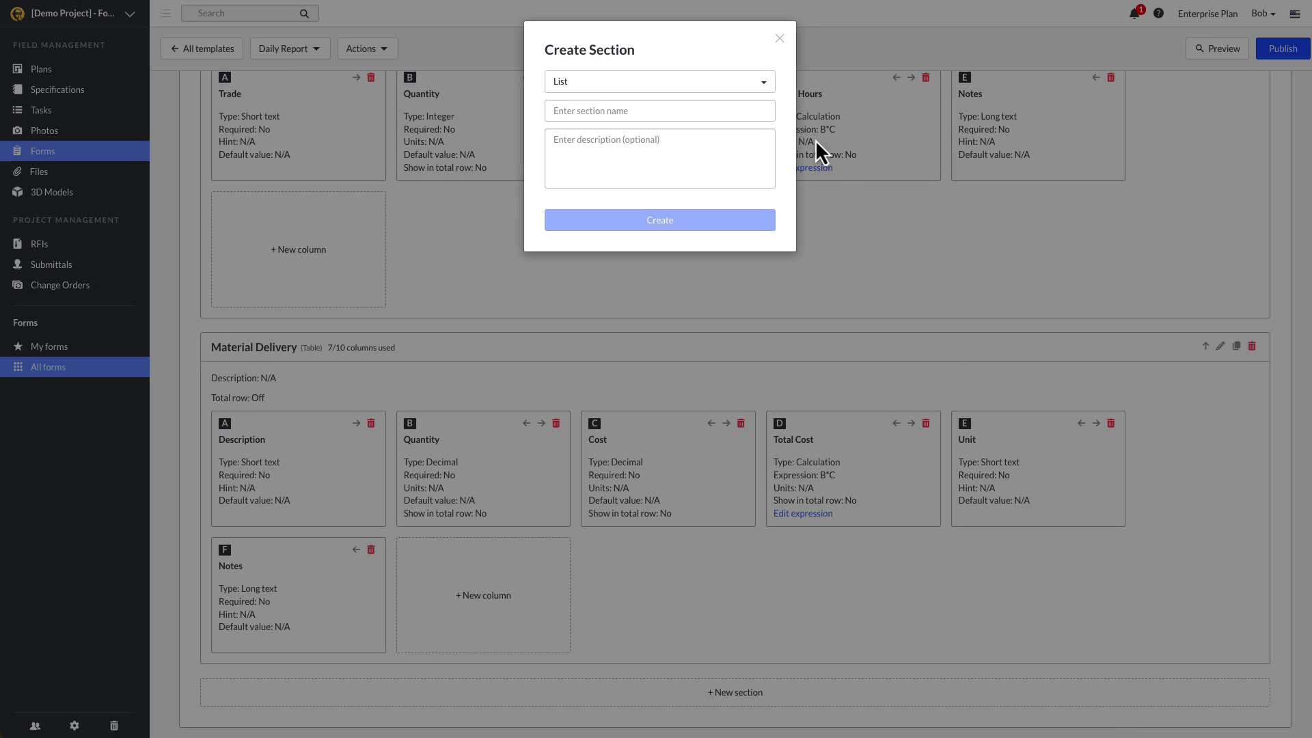
left_click(771, 82)
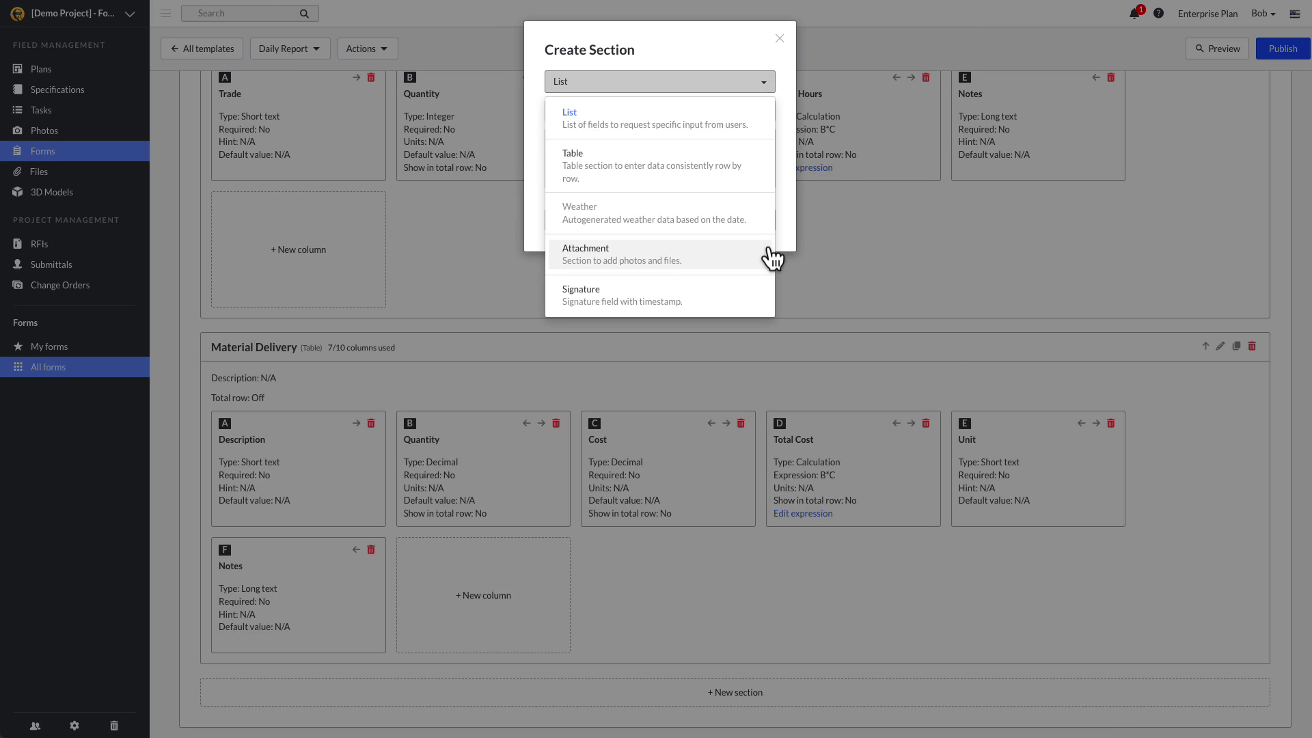
left_click(769, 250)
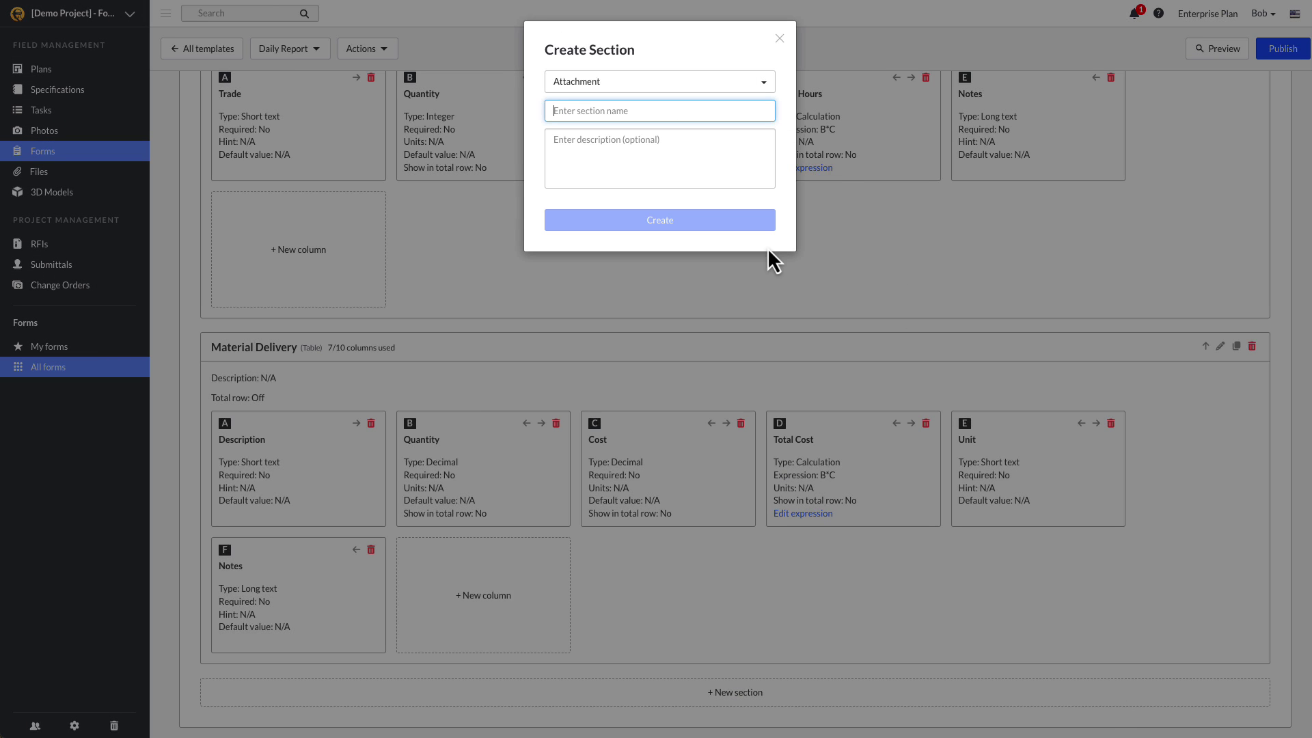
type("Attachments")
key("Return")
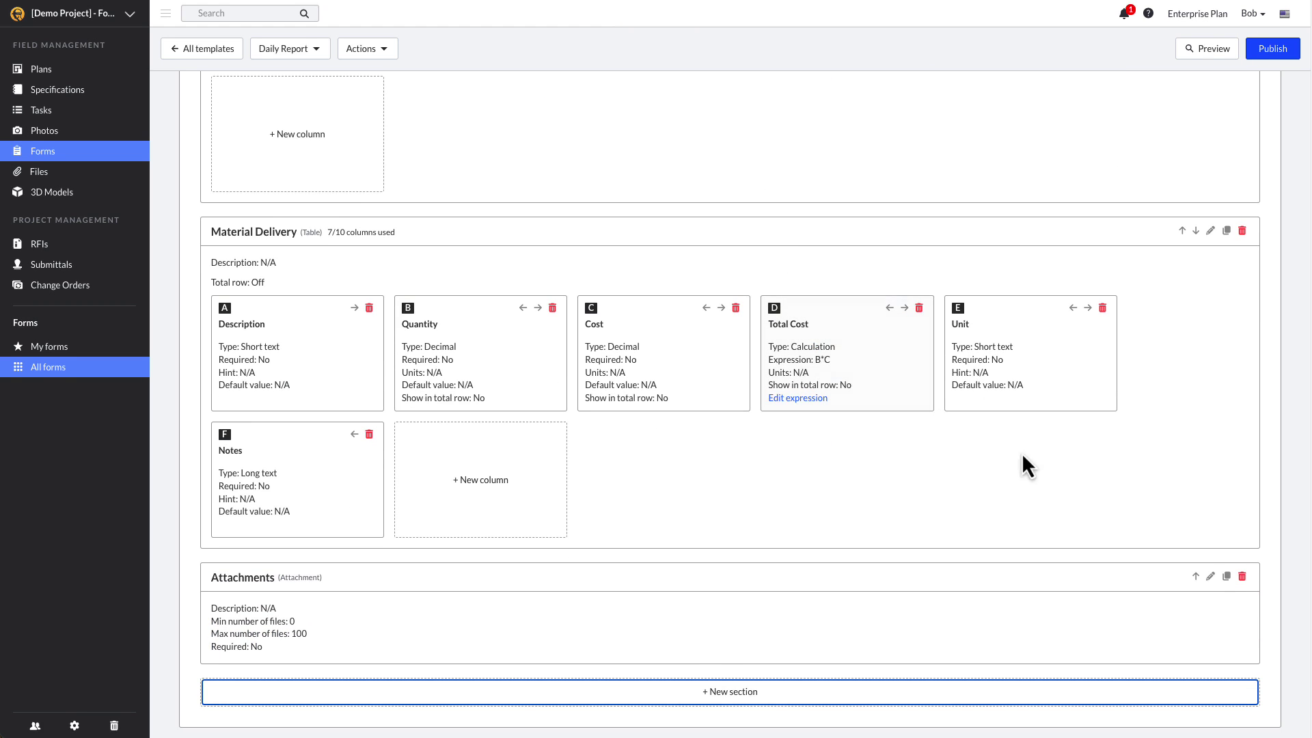
Give the Attachments section the description 'Attach Daily Photos Here'.
left_click(1211, 577)
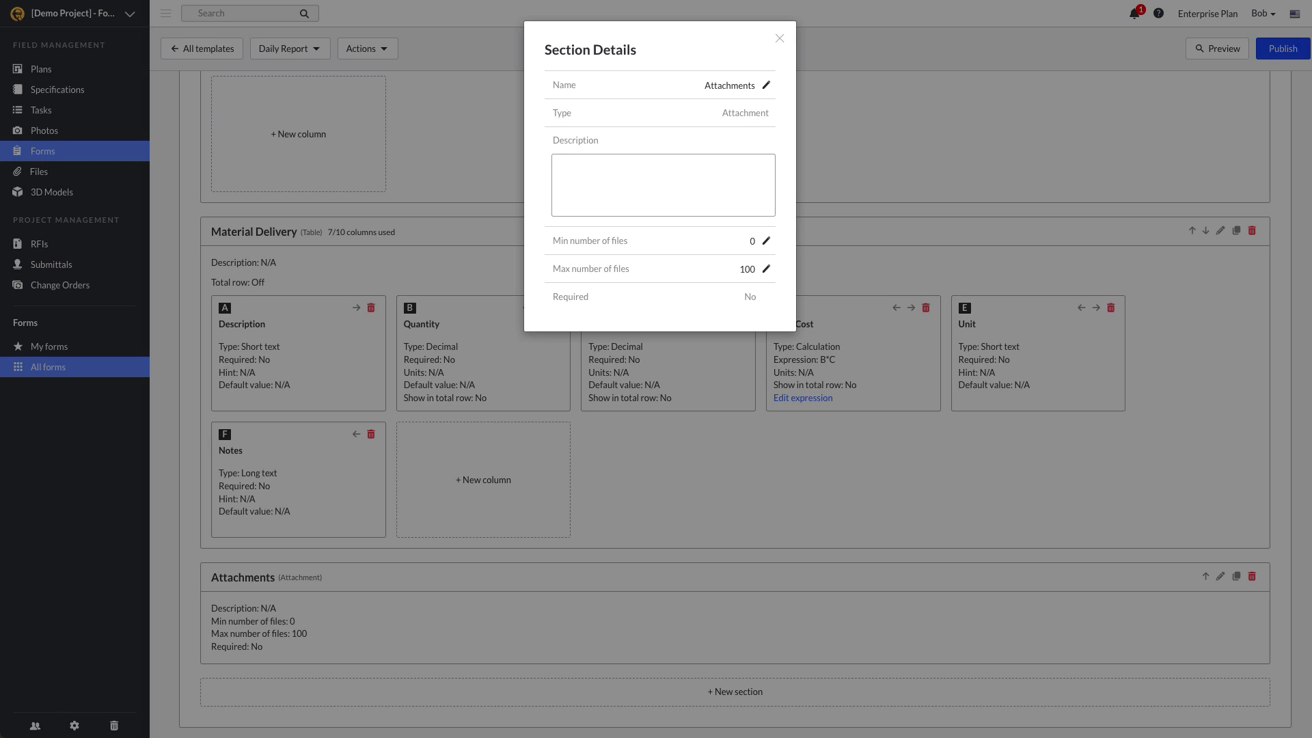
left_click(557, 164)
type("Attach Daily Photos Here")
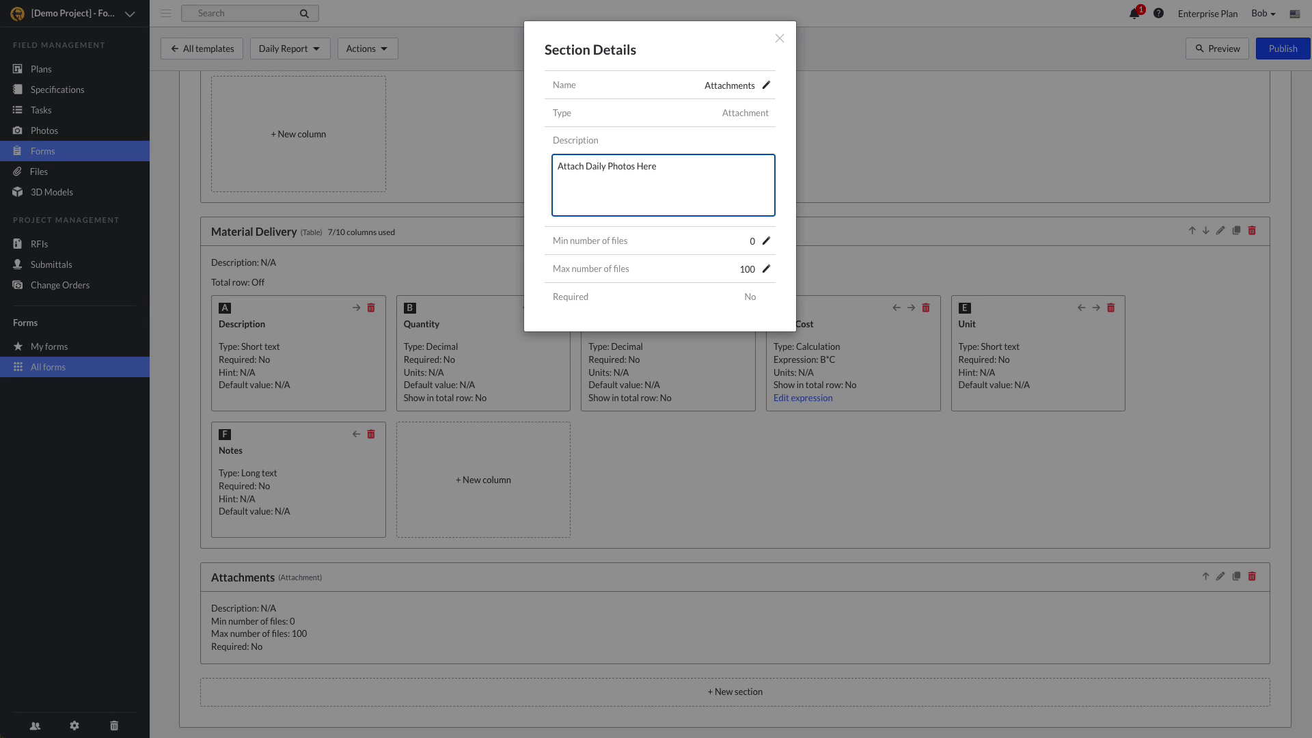
key("Escape")
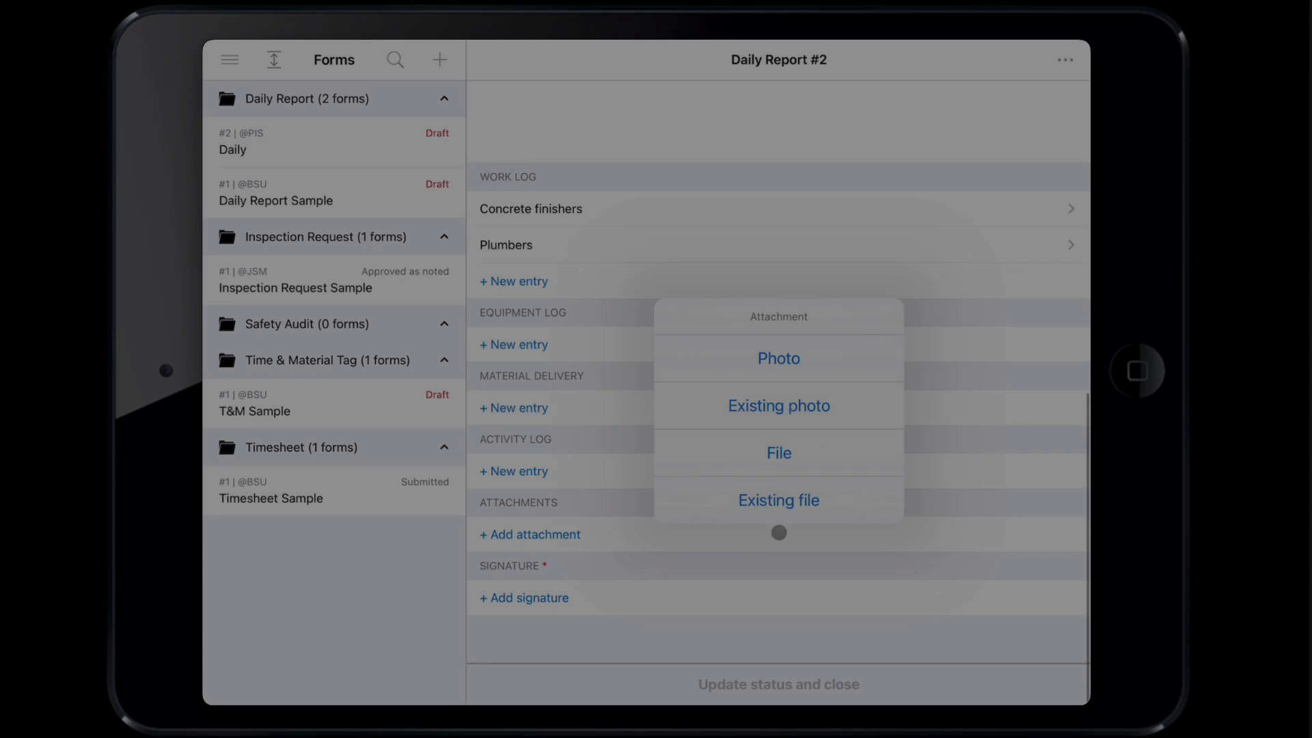
Attach an existing photo chosen from the iPad's Photos library.
left_click_drag(776, 530, 863, 410)
scroll(752, 479, "down", 5)
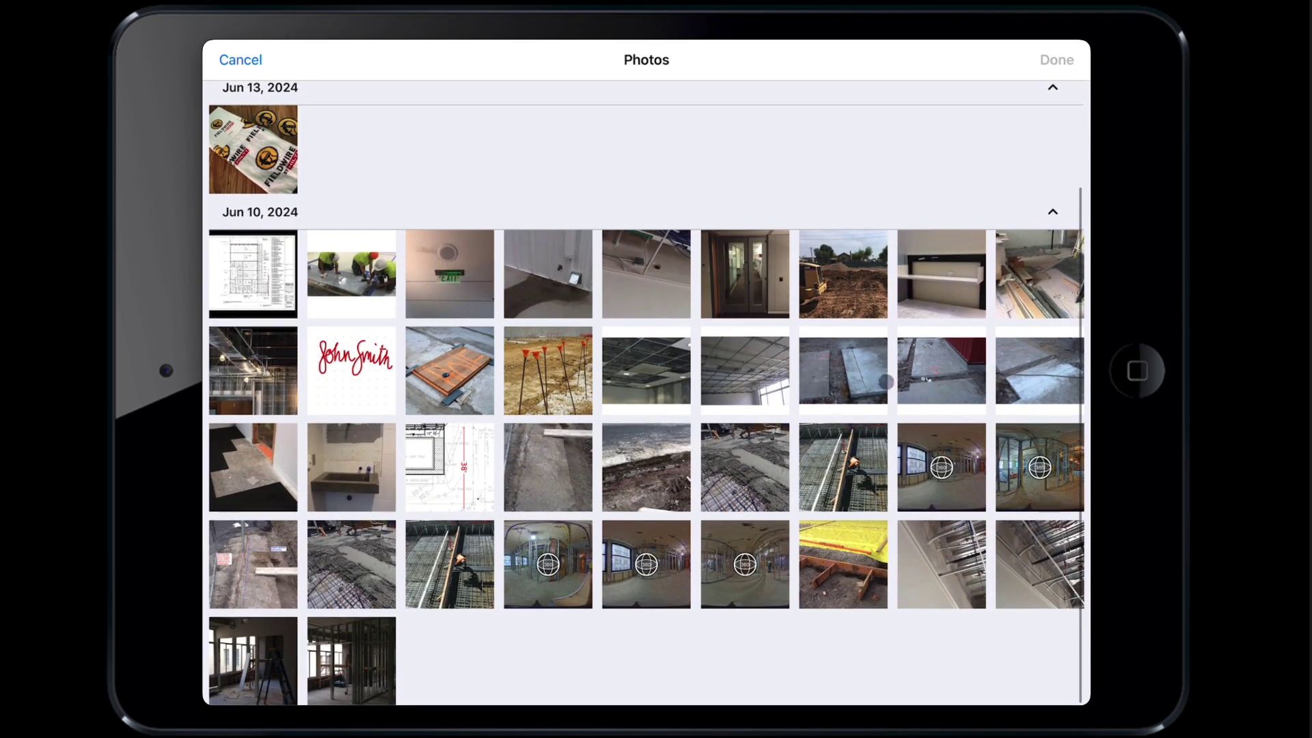
left_click(852, 369)
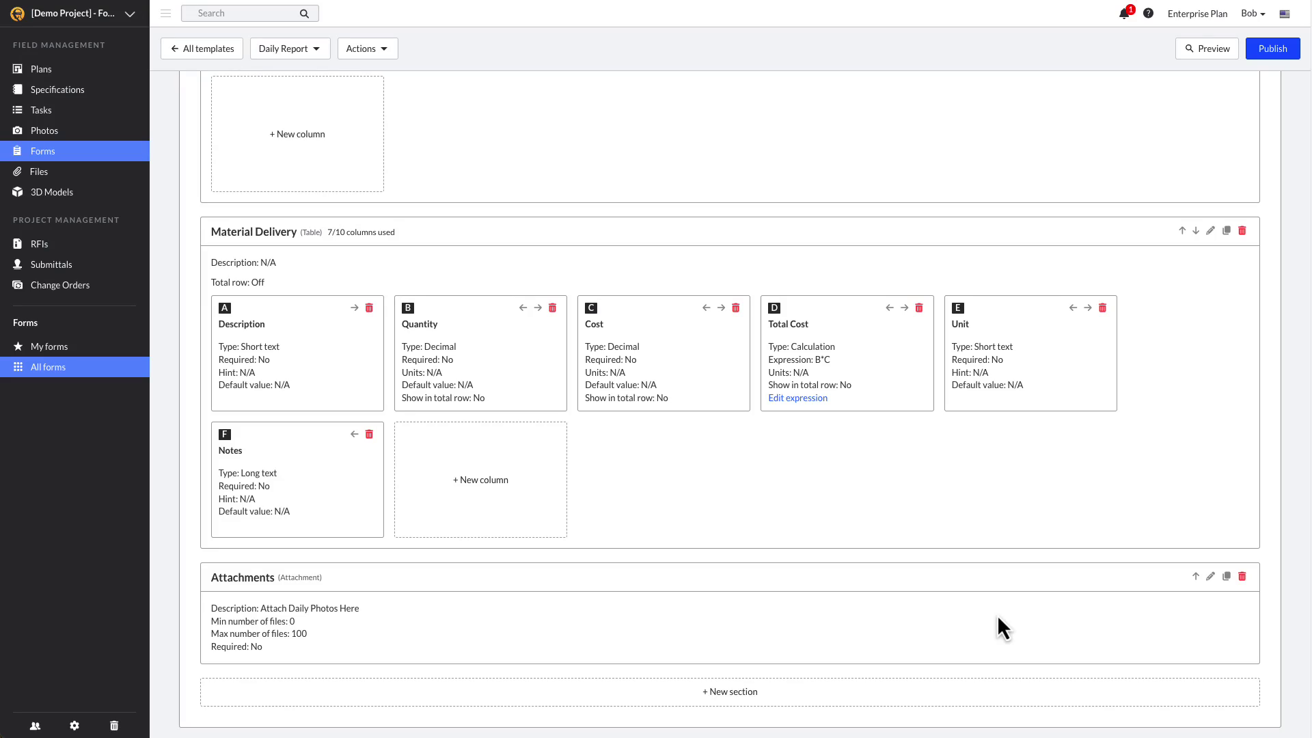
Add a new Signature-type section named 'Signature'.
left_click(996, 693)
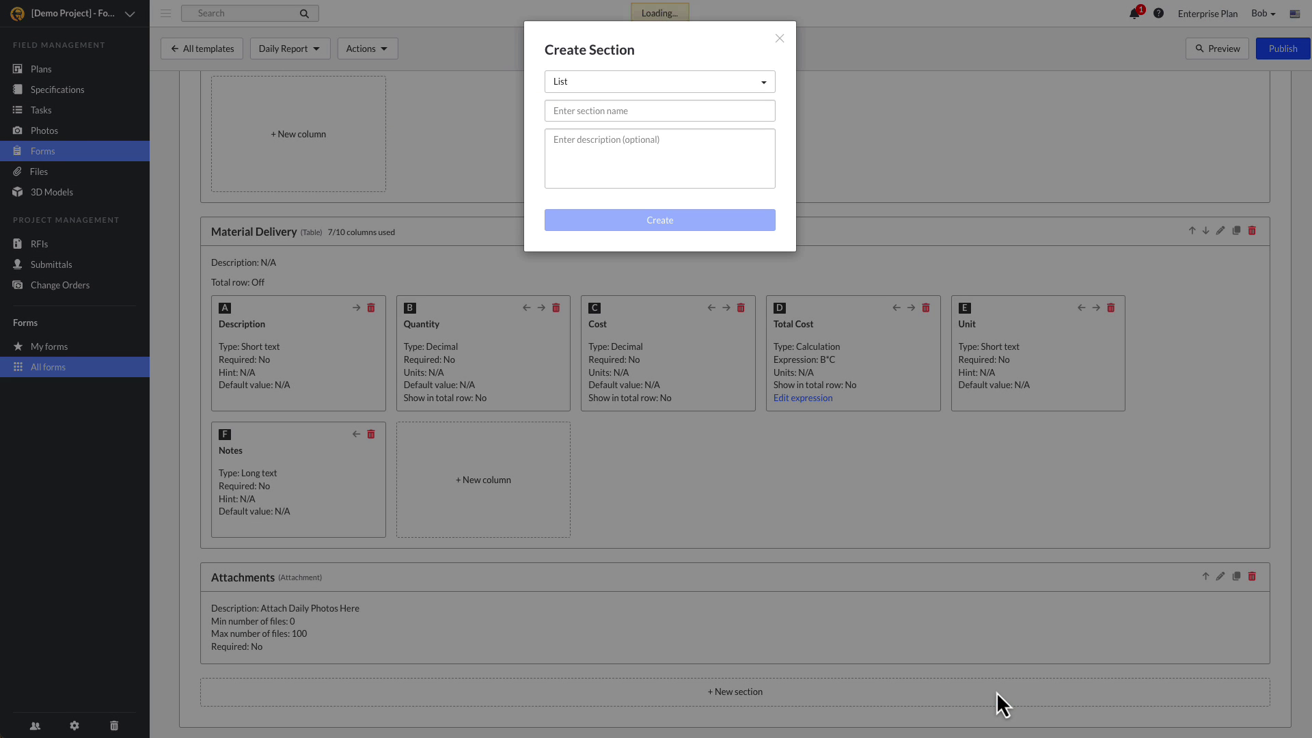
left_click(713, 86)
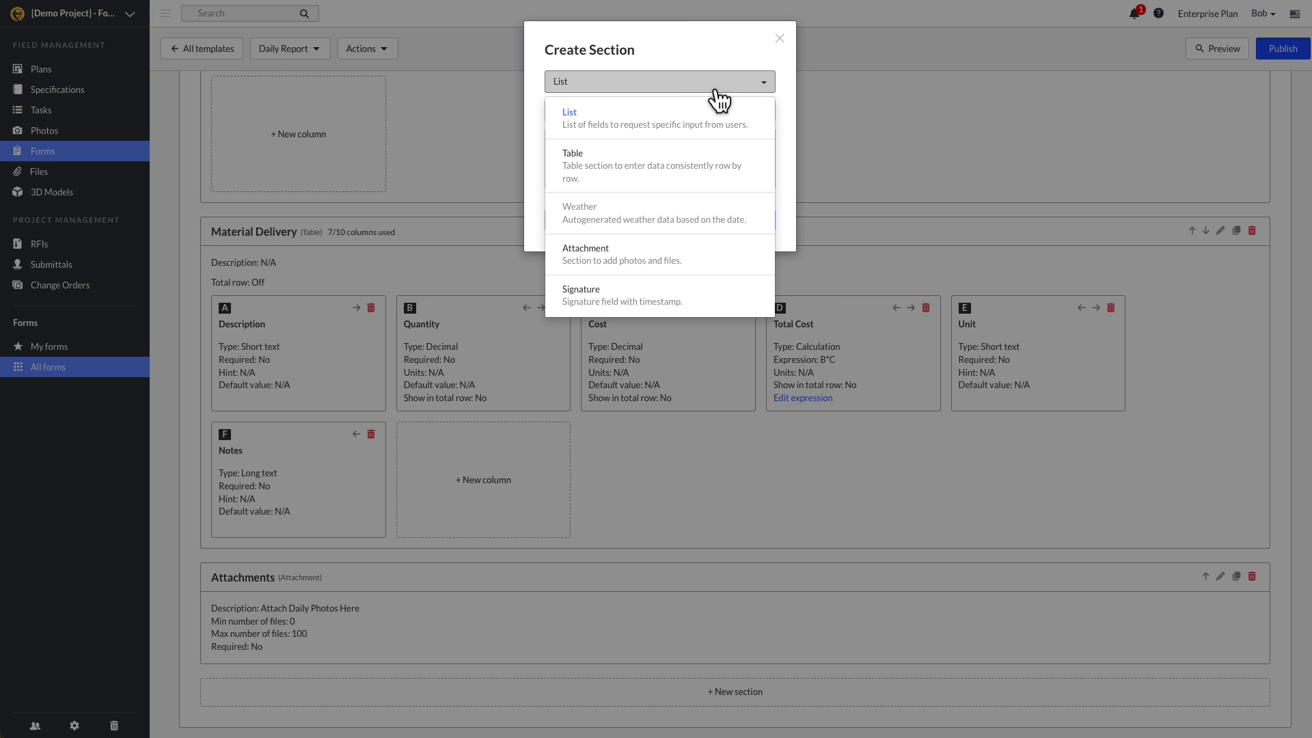
left_click(740, 298)
type("Signature")
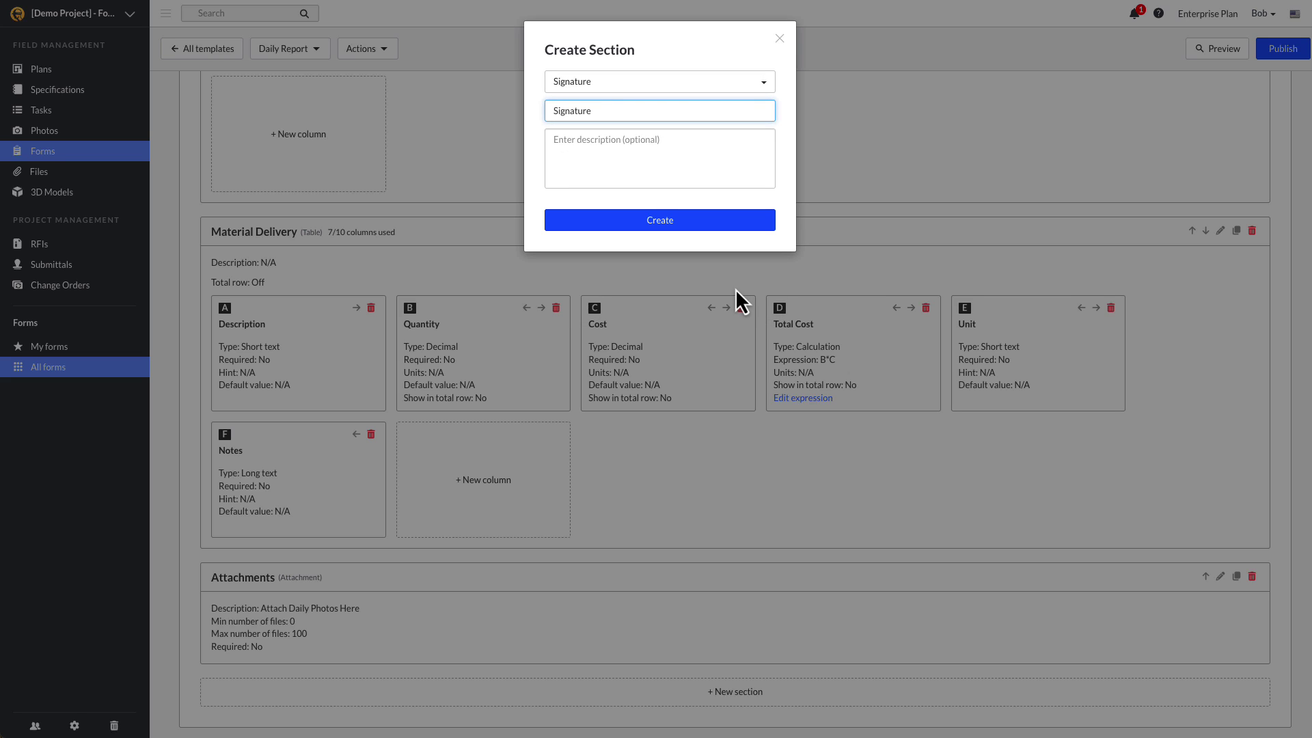
key("Return")
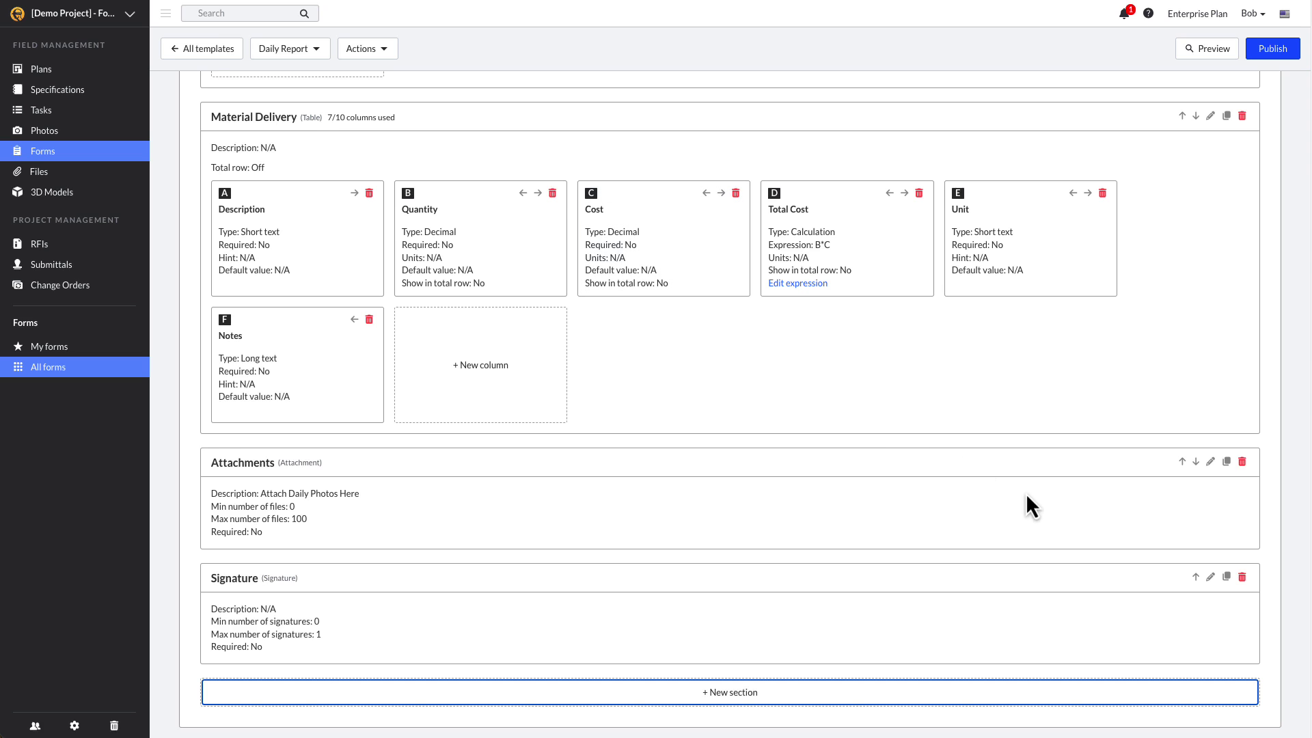
Describe the Signature section as 'Company A Signature', requiring exactly one signature.
left_click(1210, 577)
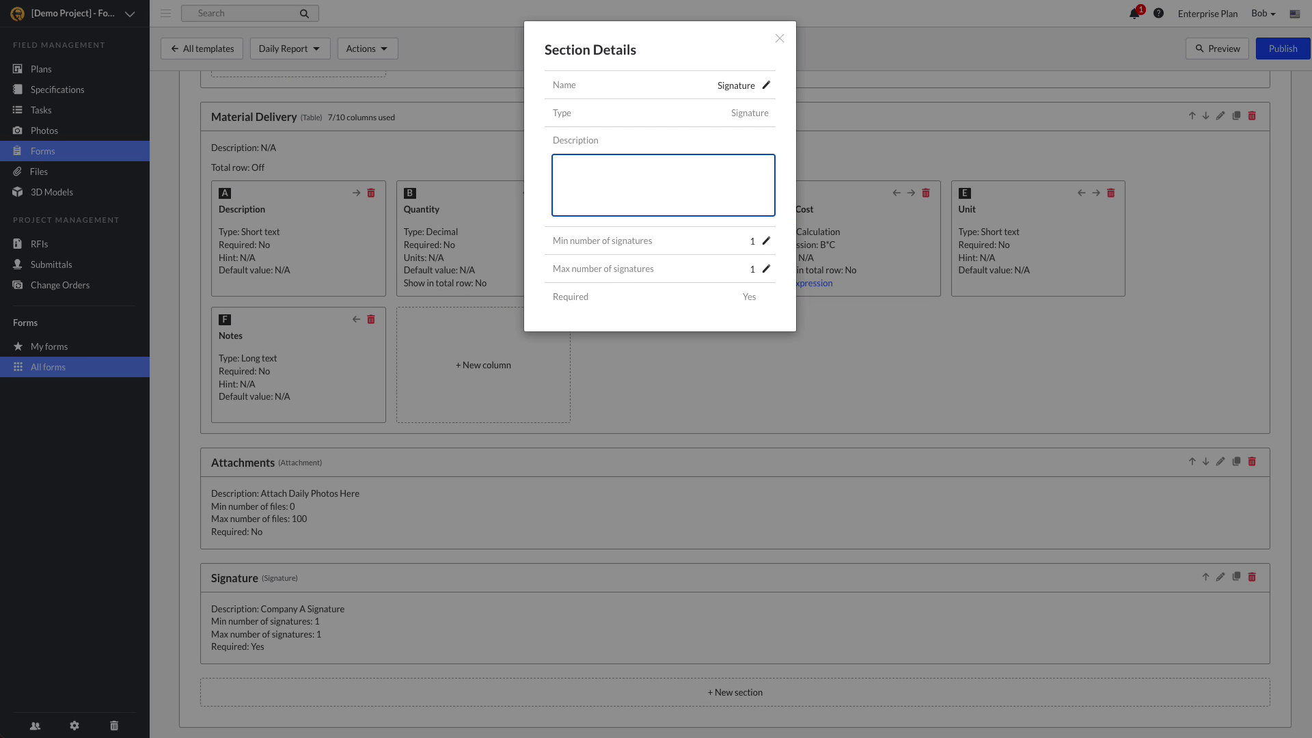
type("ompany A Signature")
key("Escape")
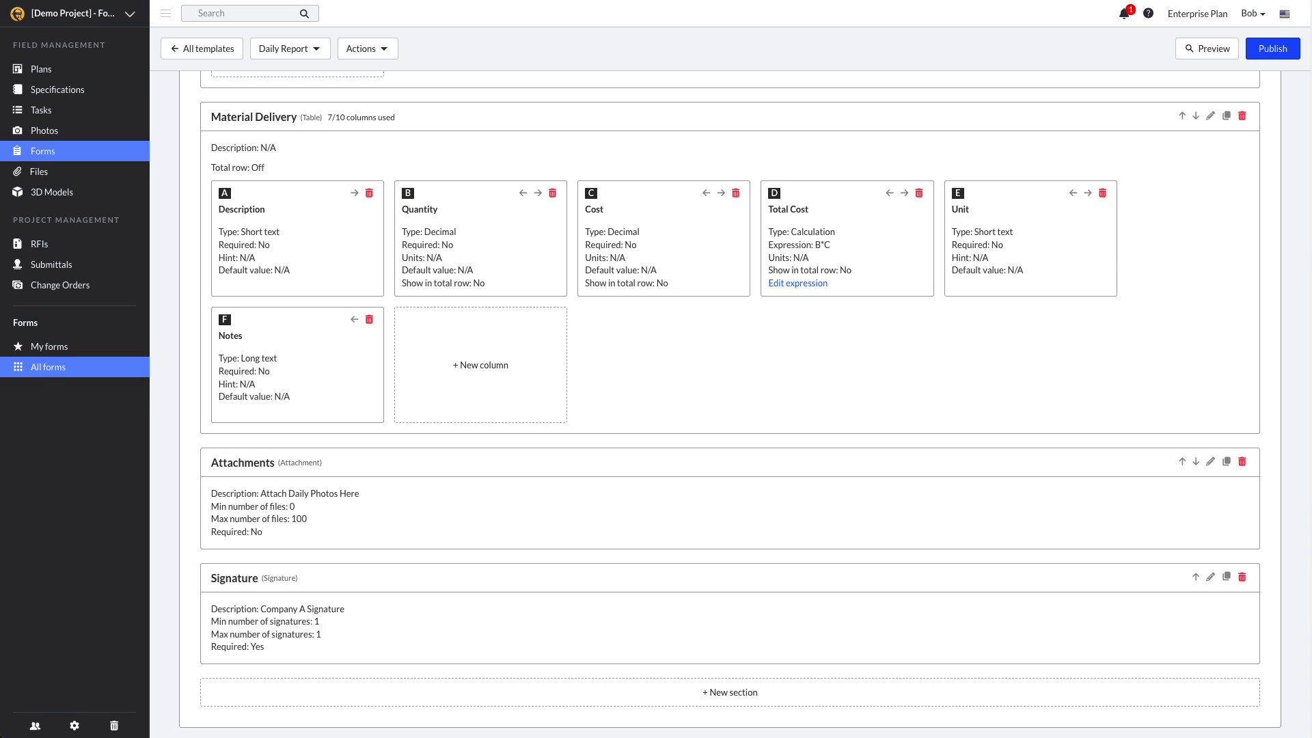
Add a new Signature-type section named 'Client Signature'.
left_click(729, 692)
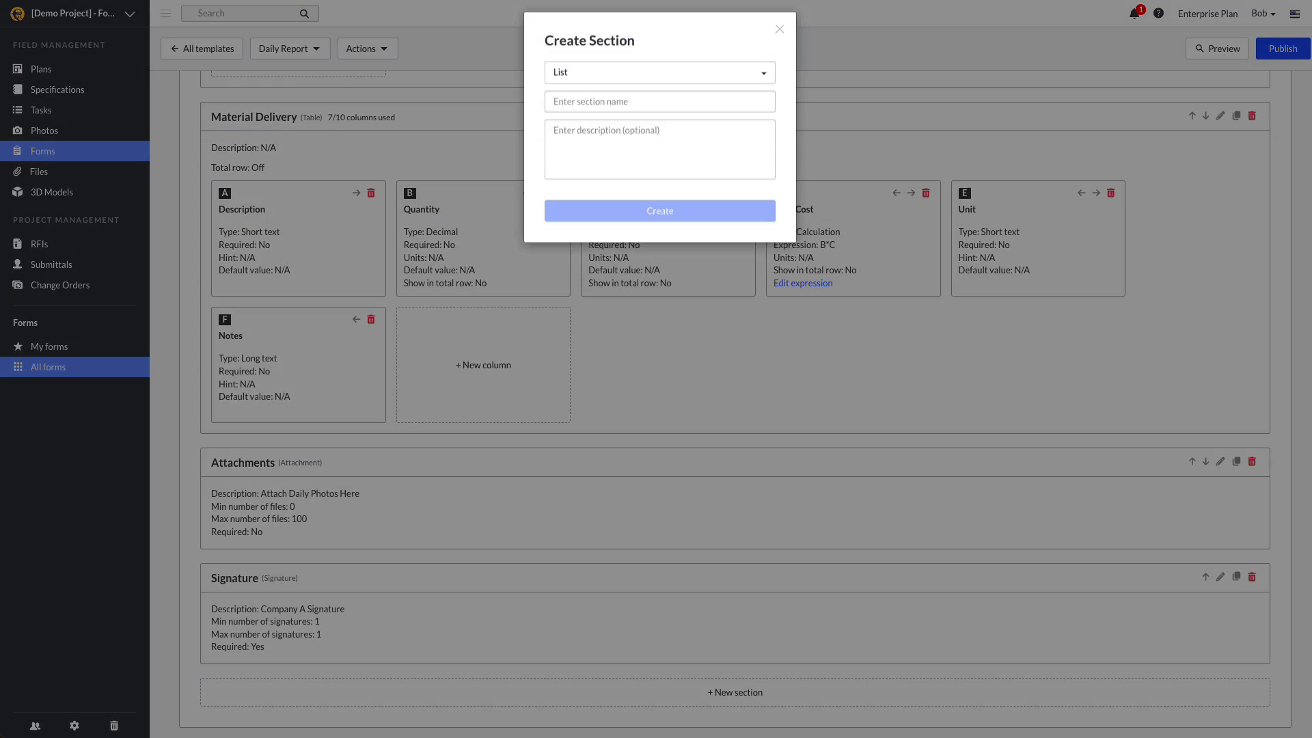
key("space")
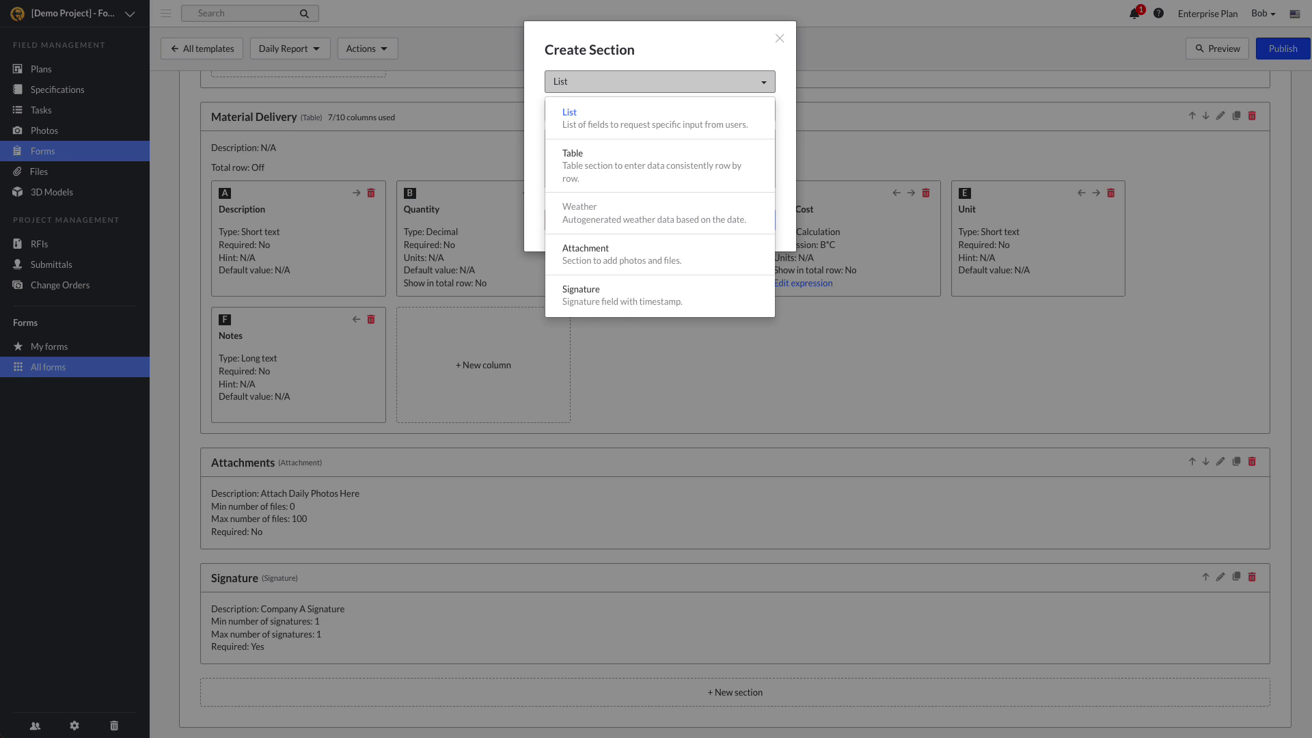
key("Down")
key("Down")
key("Down")
key("Return")
type("Client Sig")
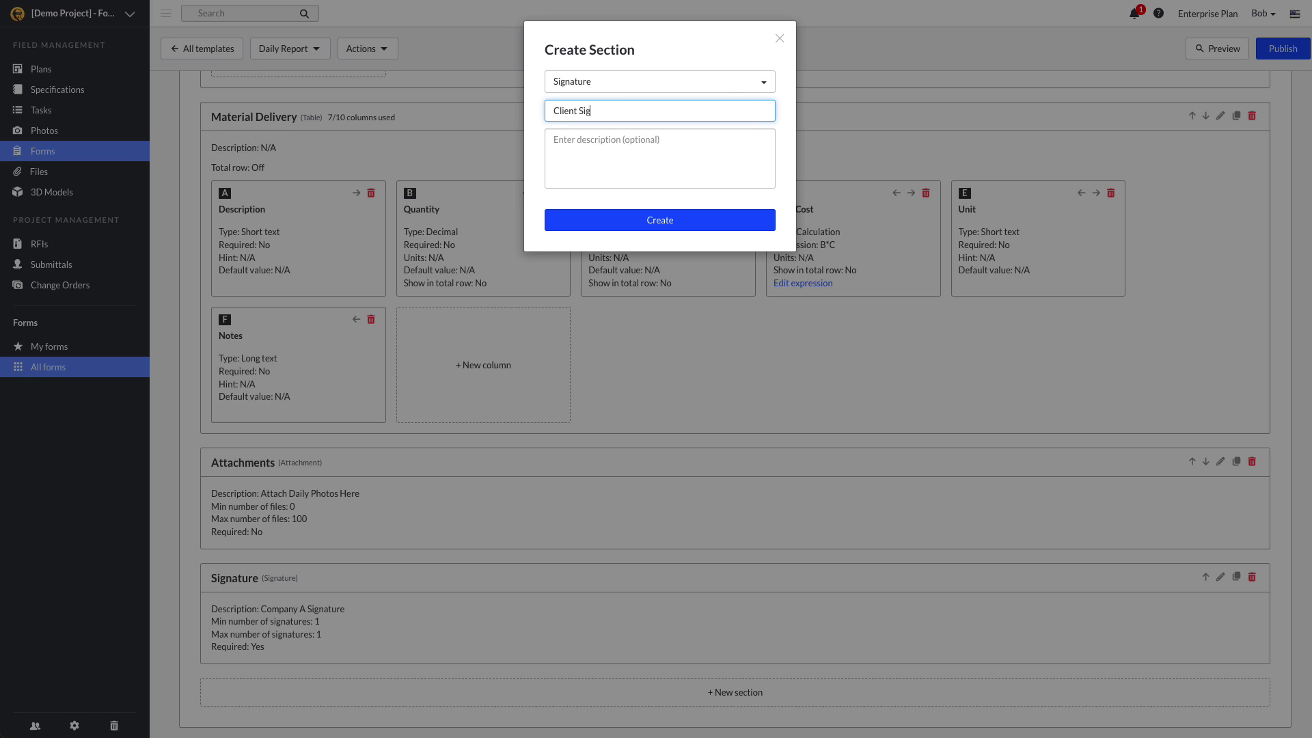
type("nature")
key("Return")
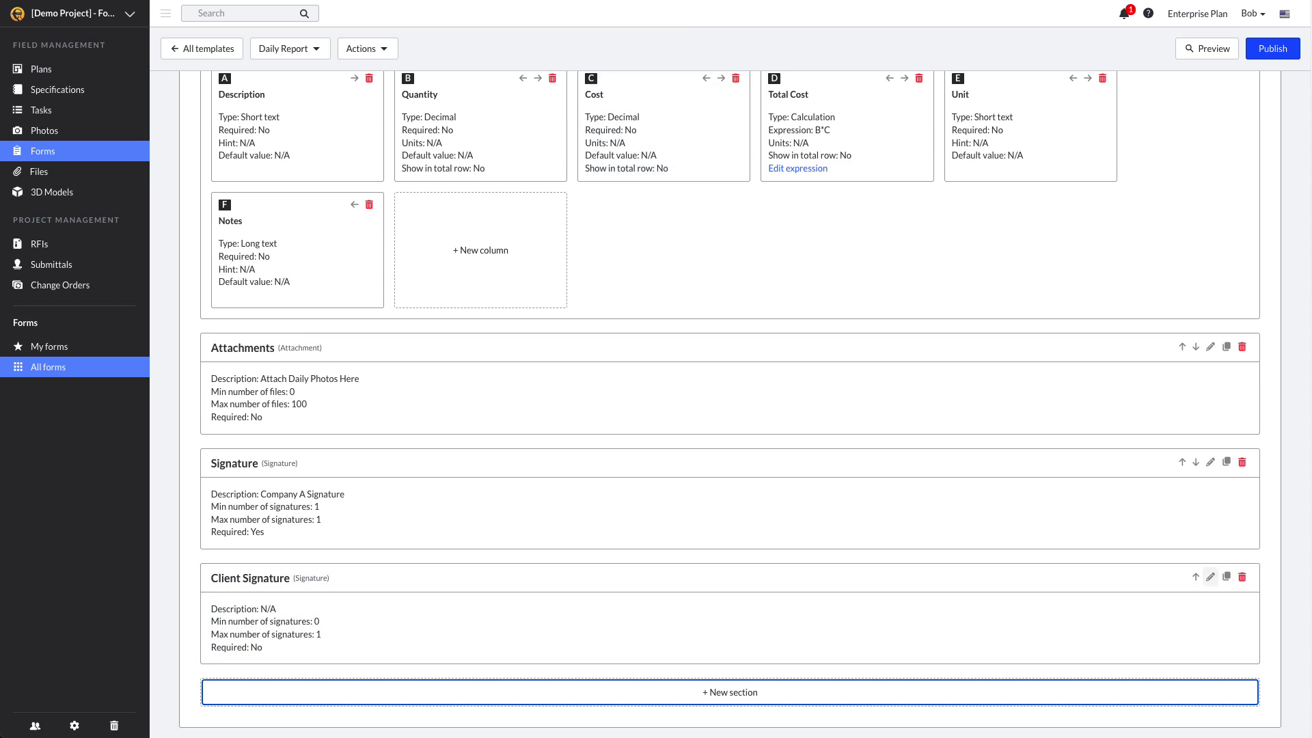
Give the Client Signature section the description 'Company B Signature'.
left_click(1210, 576)
type("Com")
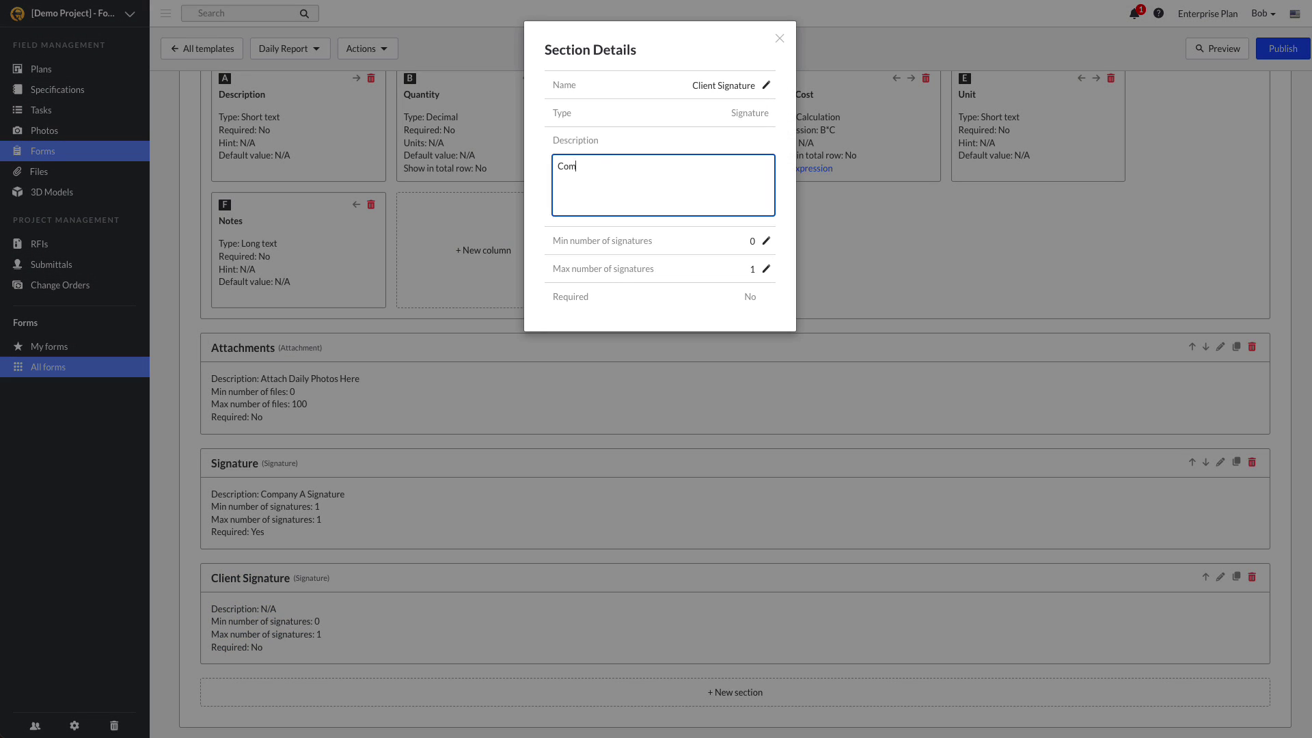
type("pany B Signature")
left_click(779, 39)
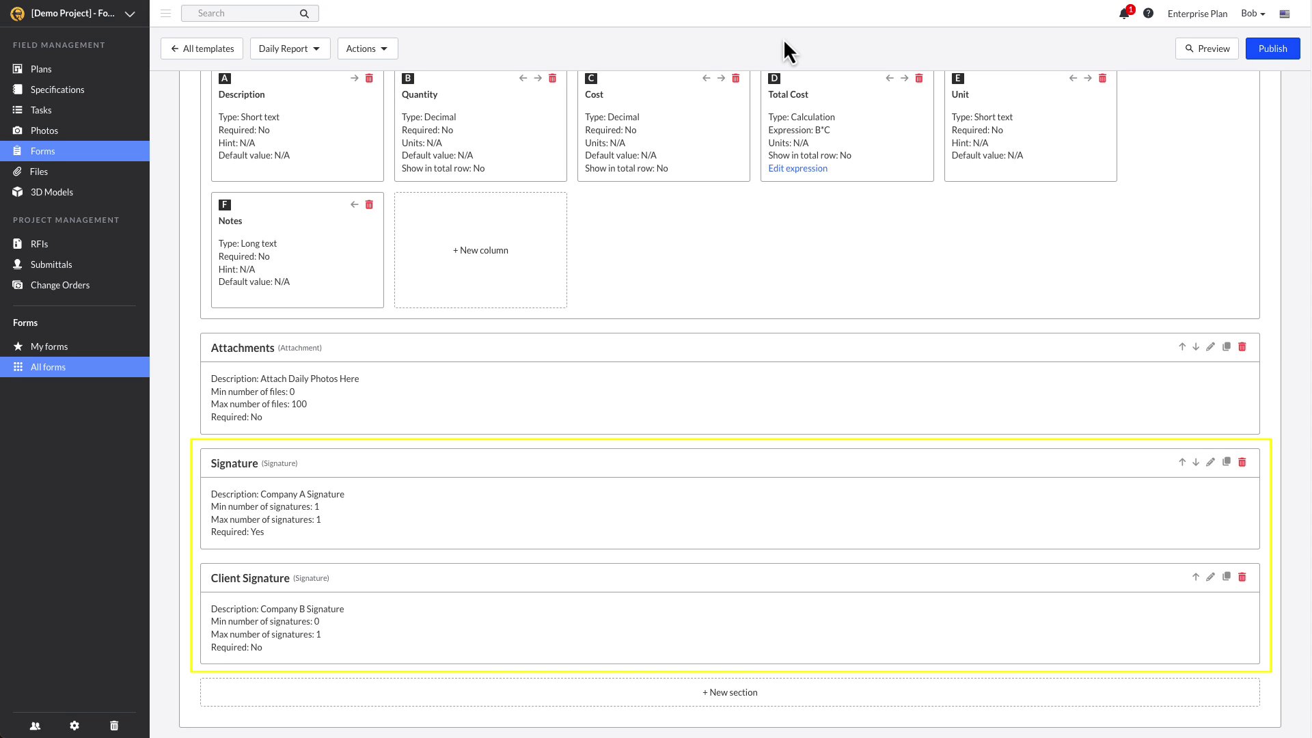
left_click(1189, 55)
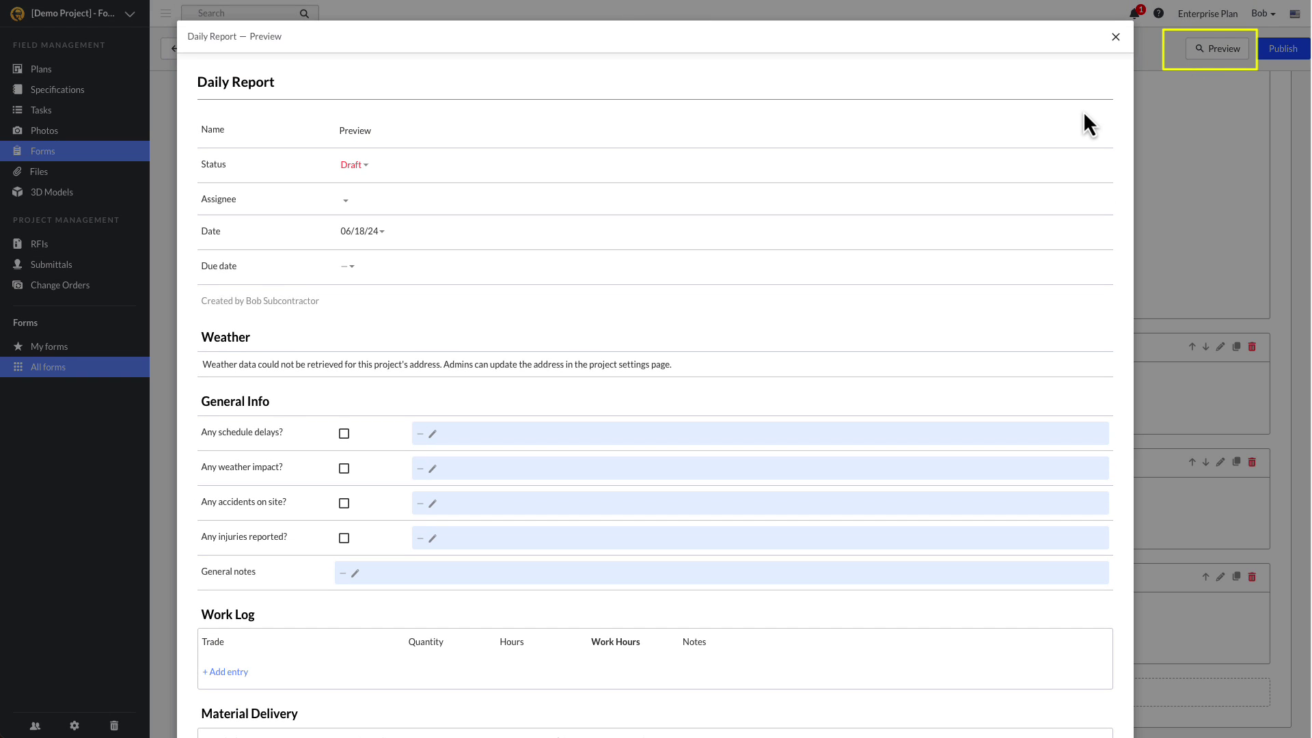
scroll(1084, 113, "down", 3)
scroll(1085, 114, "down", 3)
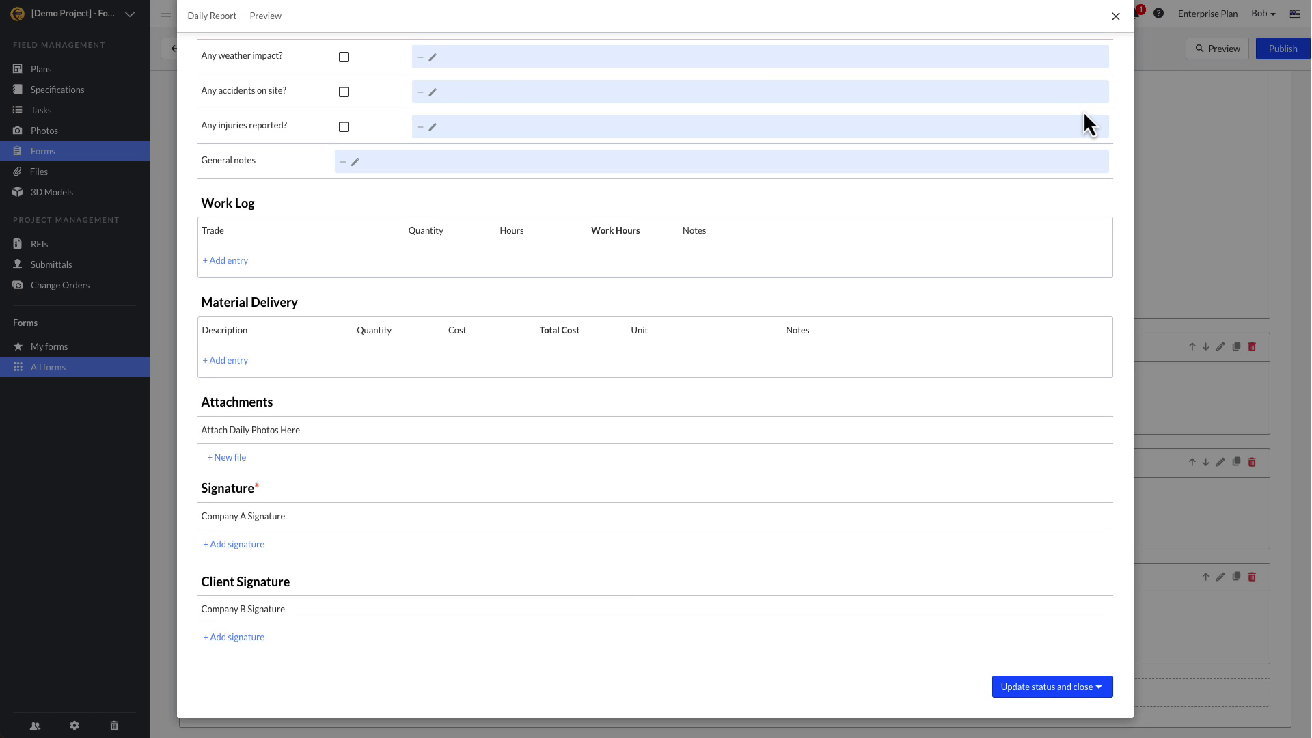
scroll(1084, 111, "up", 1)
scroll(1083, 111, "up", 5)
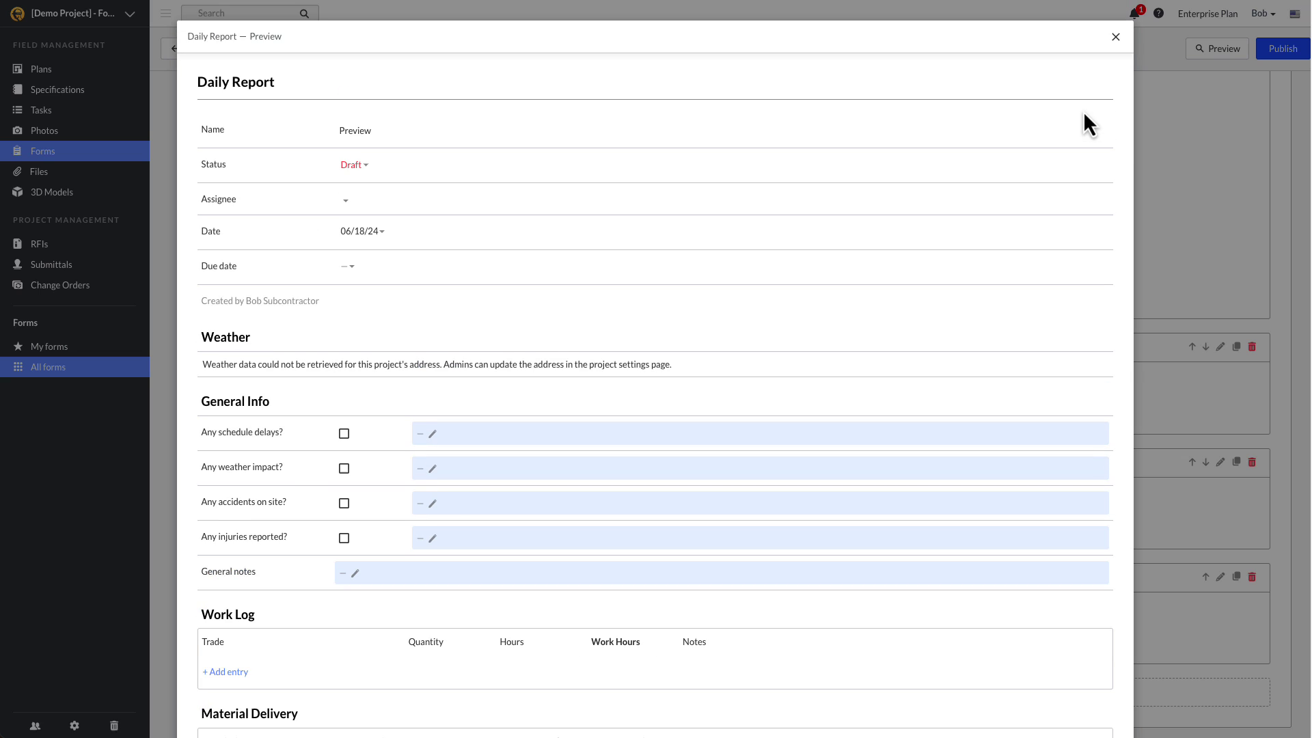
left_click(1113, 39)
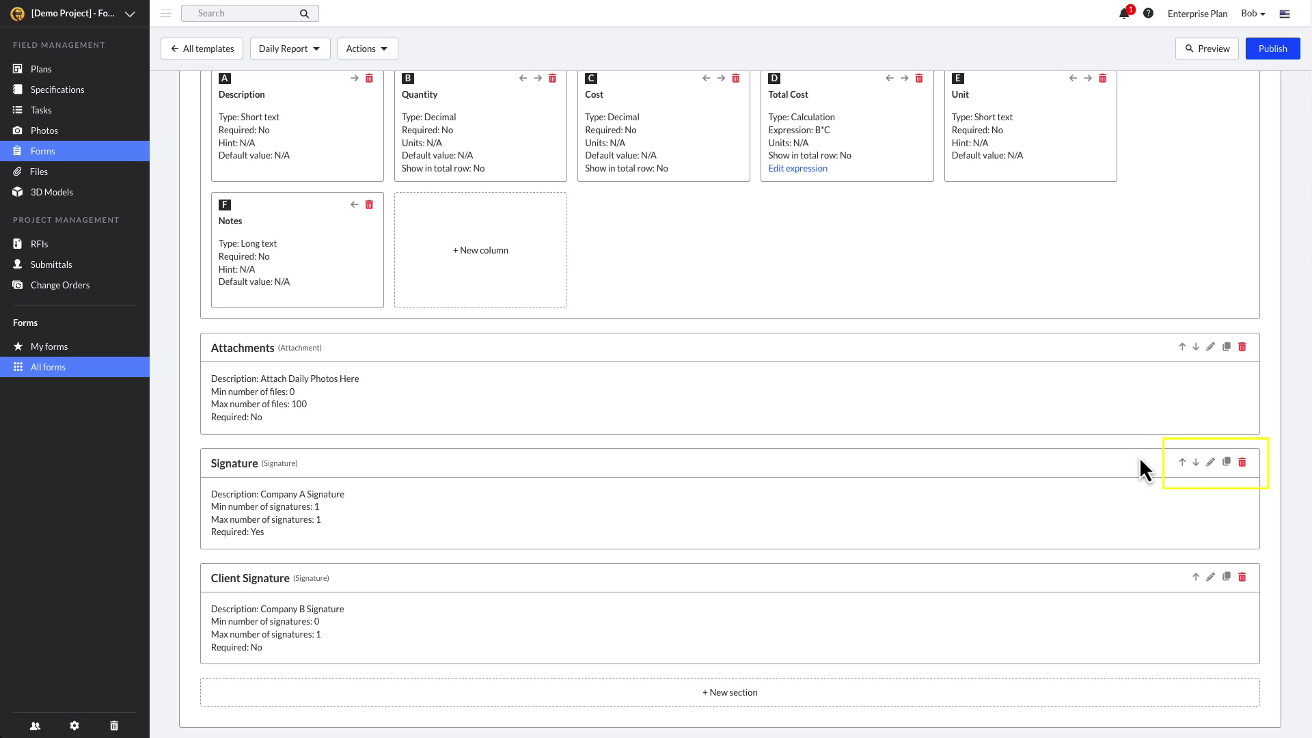
left_click(1181, 462)
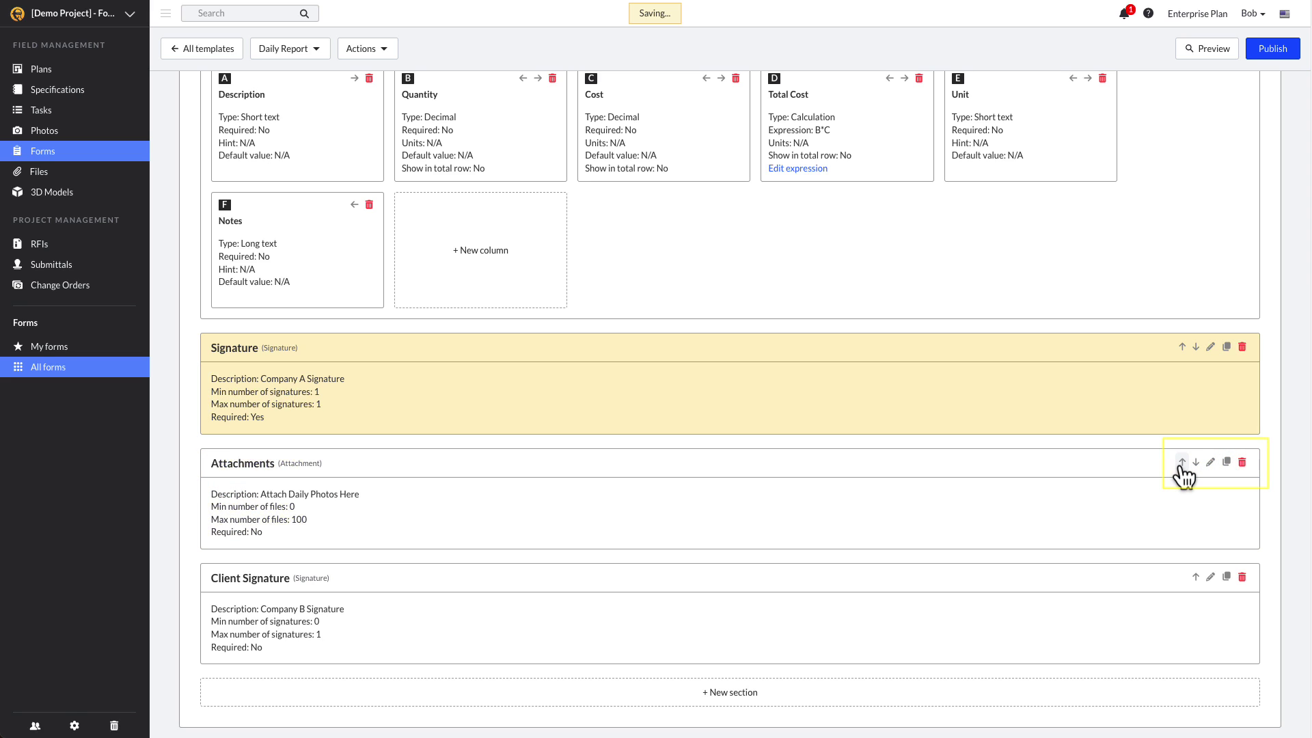
left_click(1196, 348)
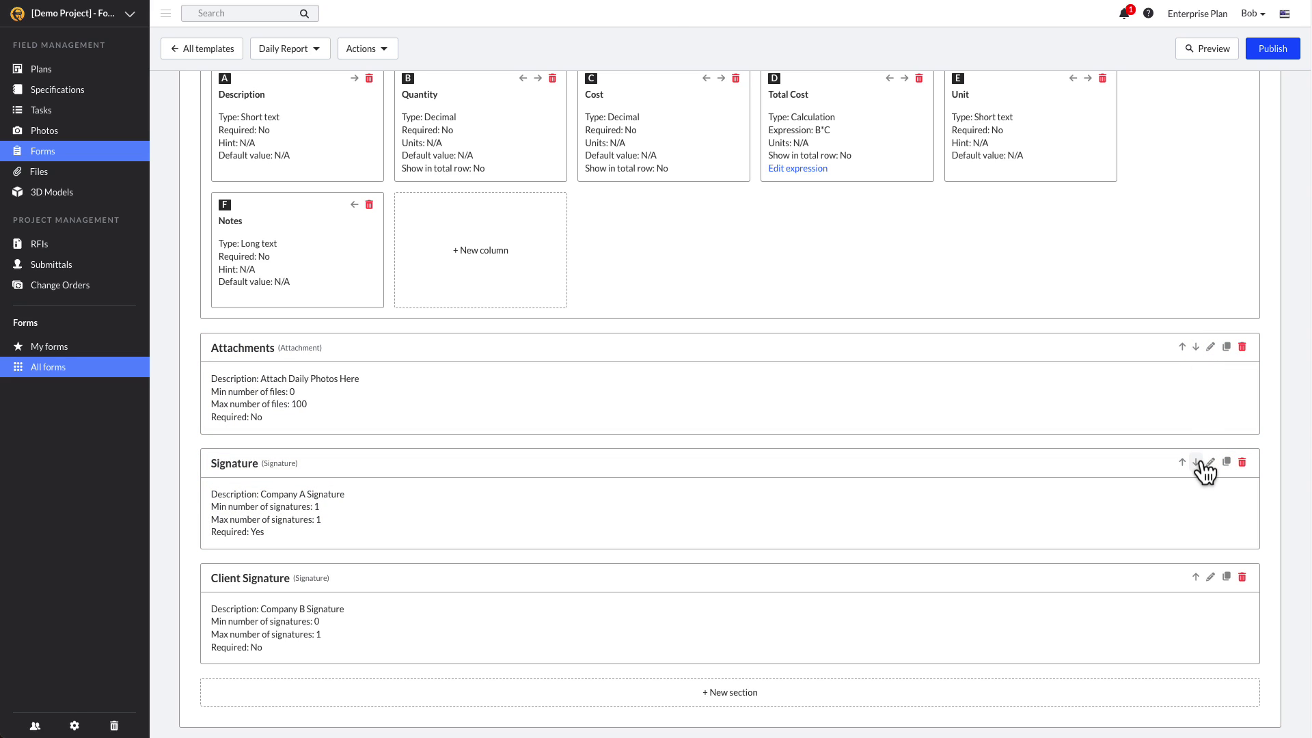
left_click(1196, 462)
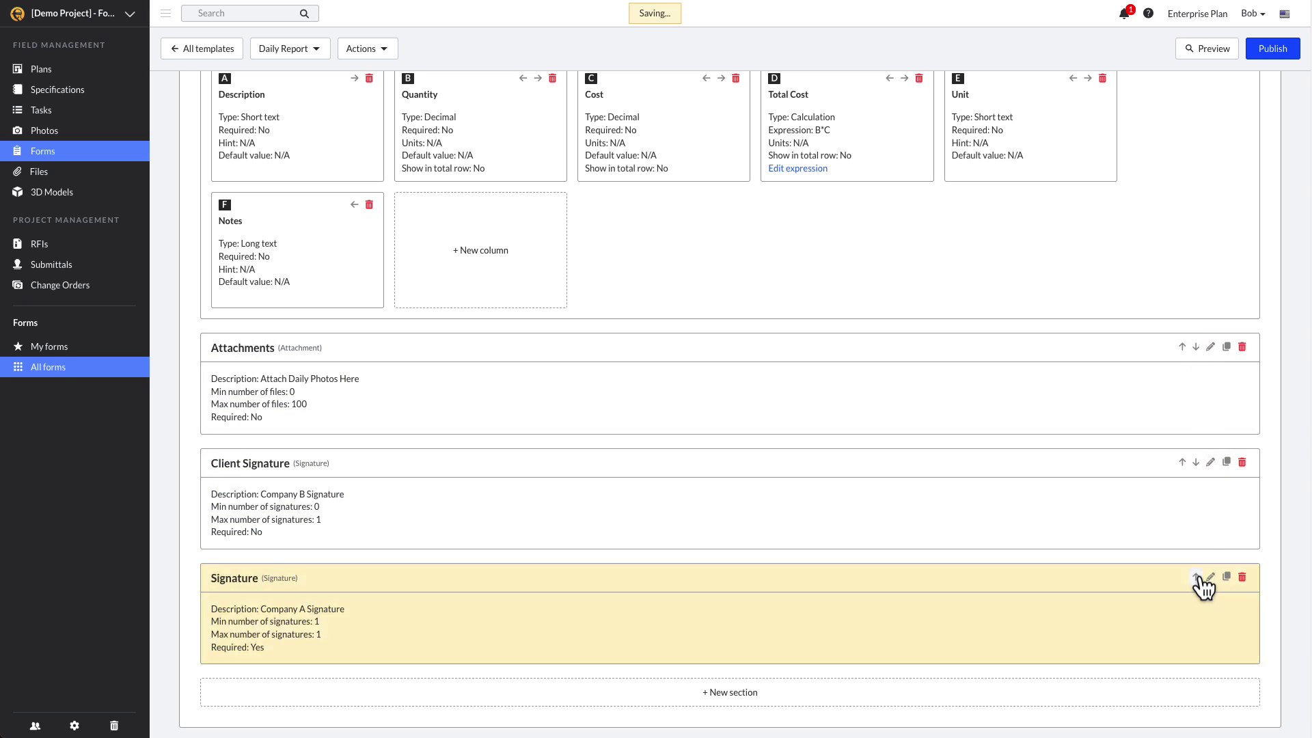
left_click(1196, 577)
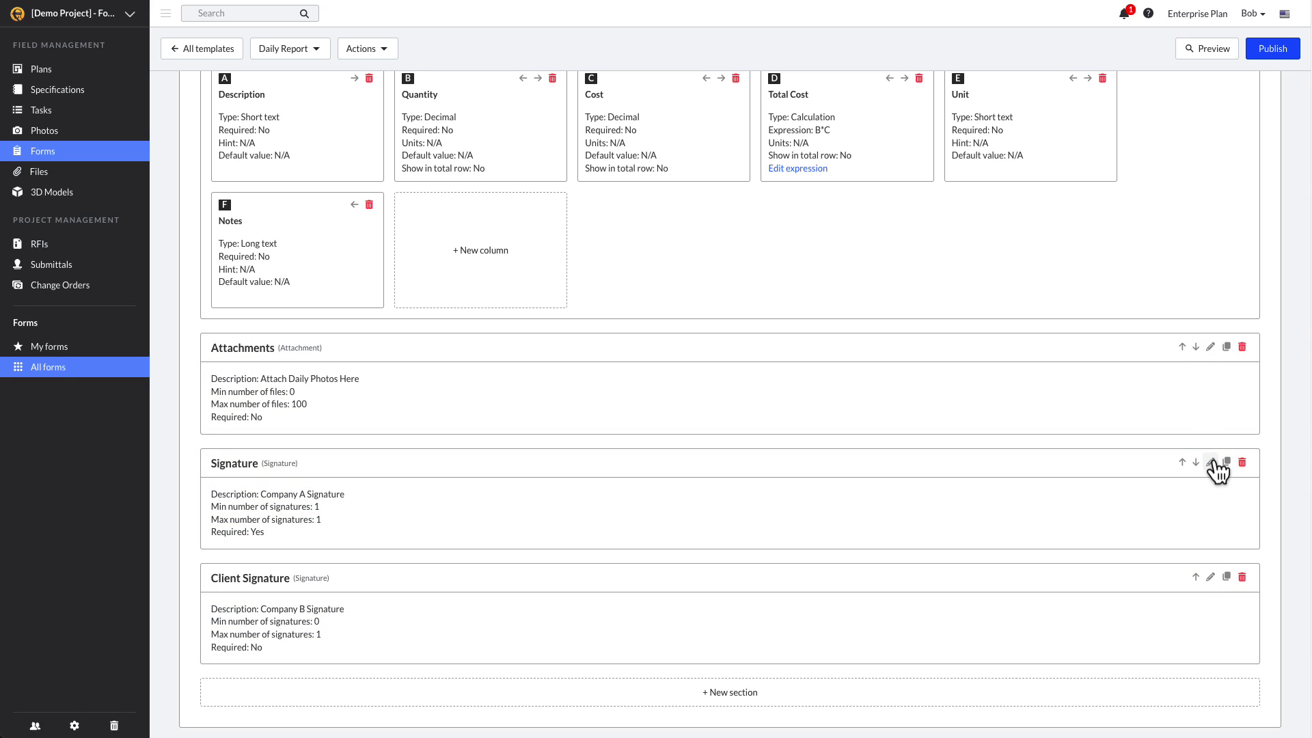
left_click(1210, 462)
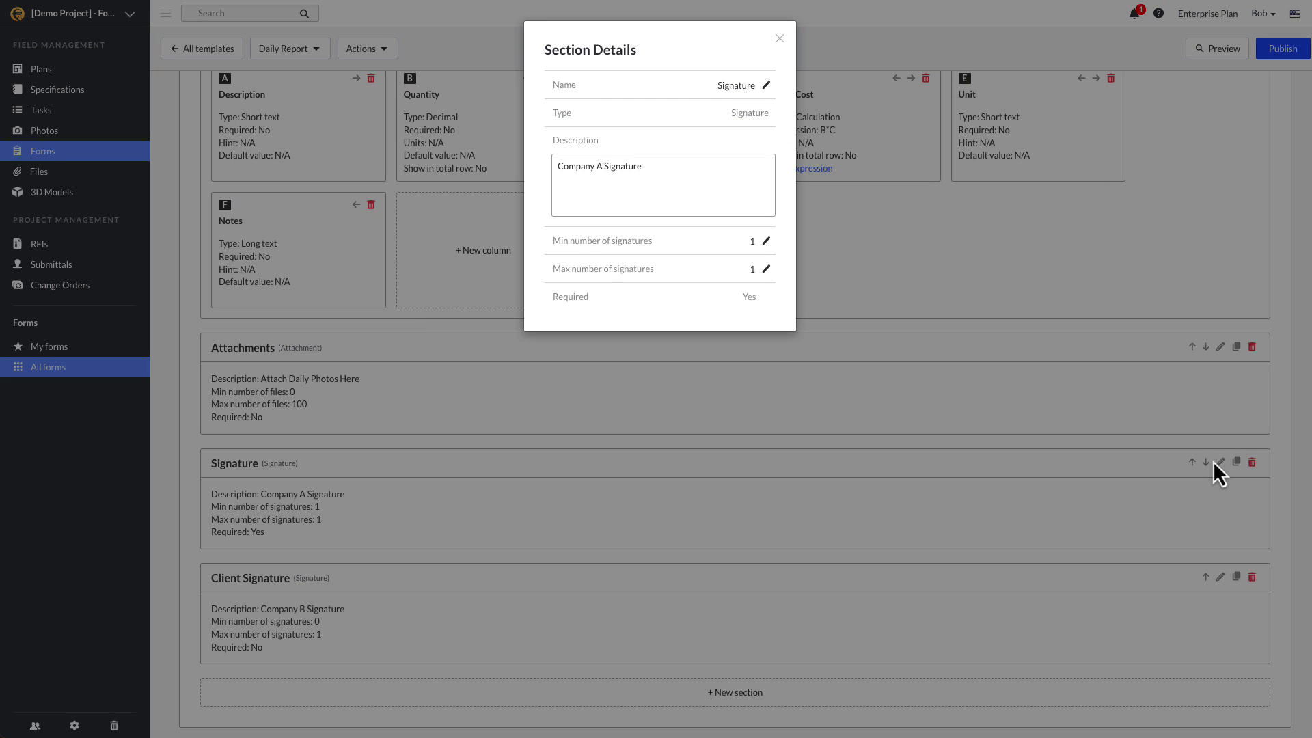
left_click(778, 39)
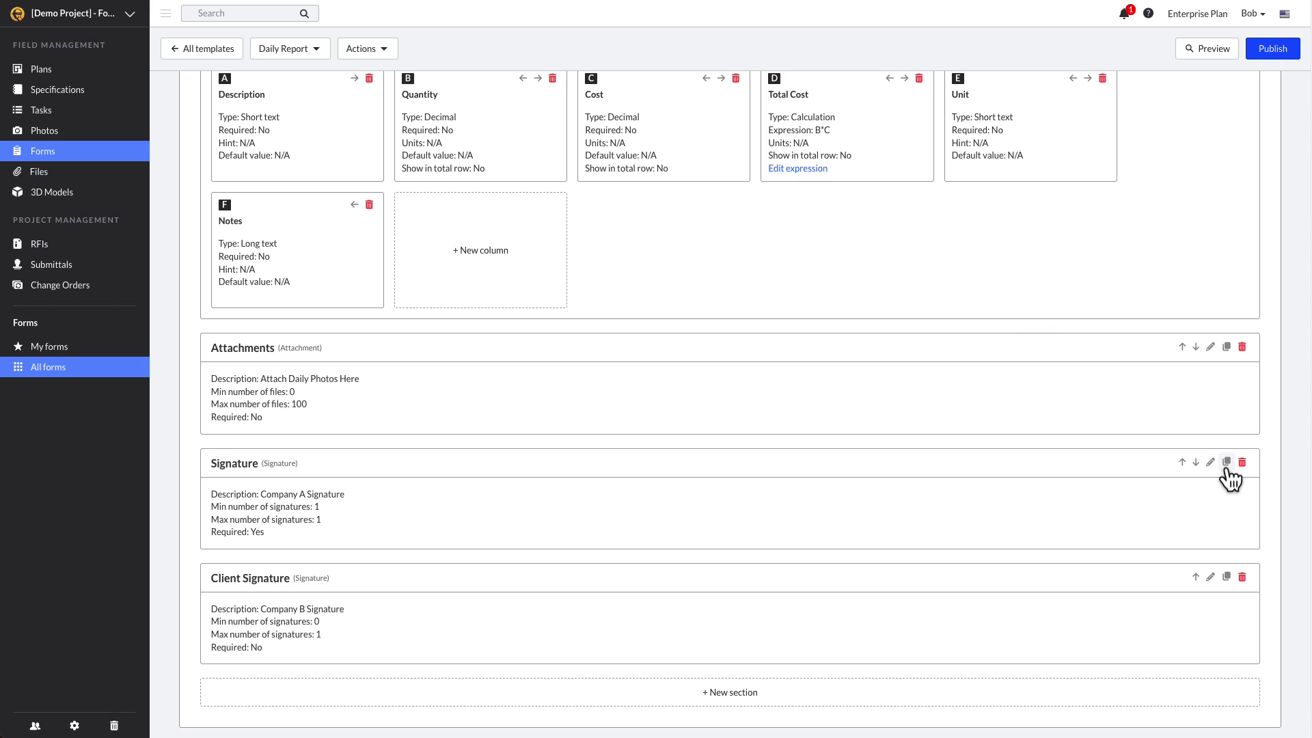
left_click(1225, 354)
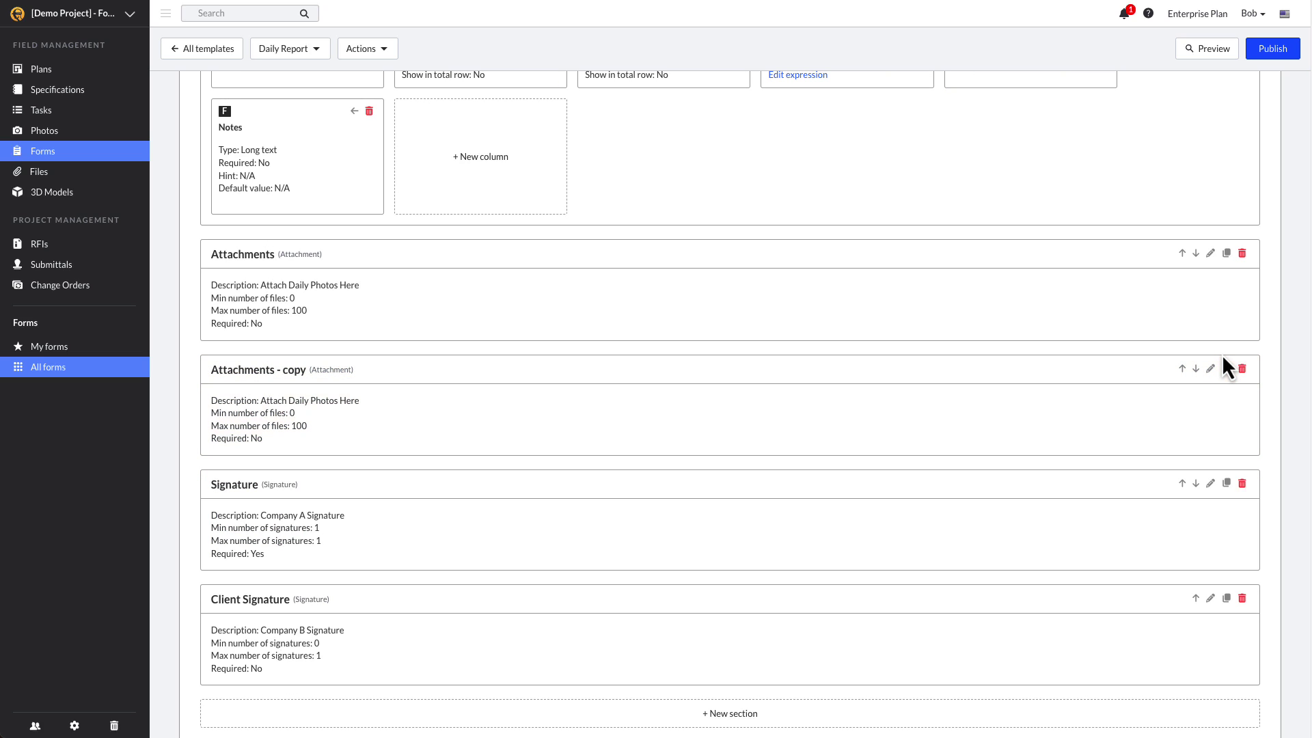
left_click(1210, 368)
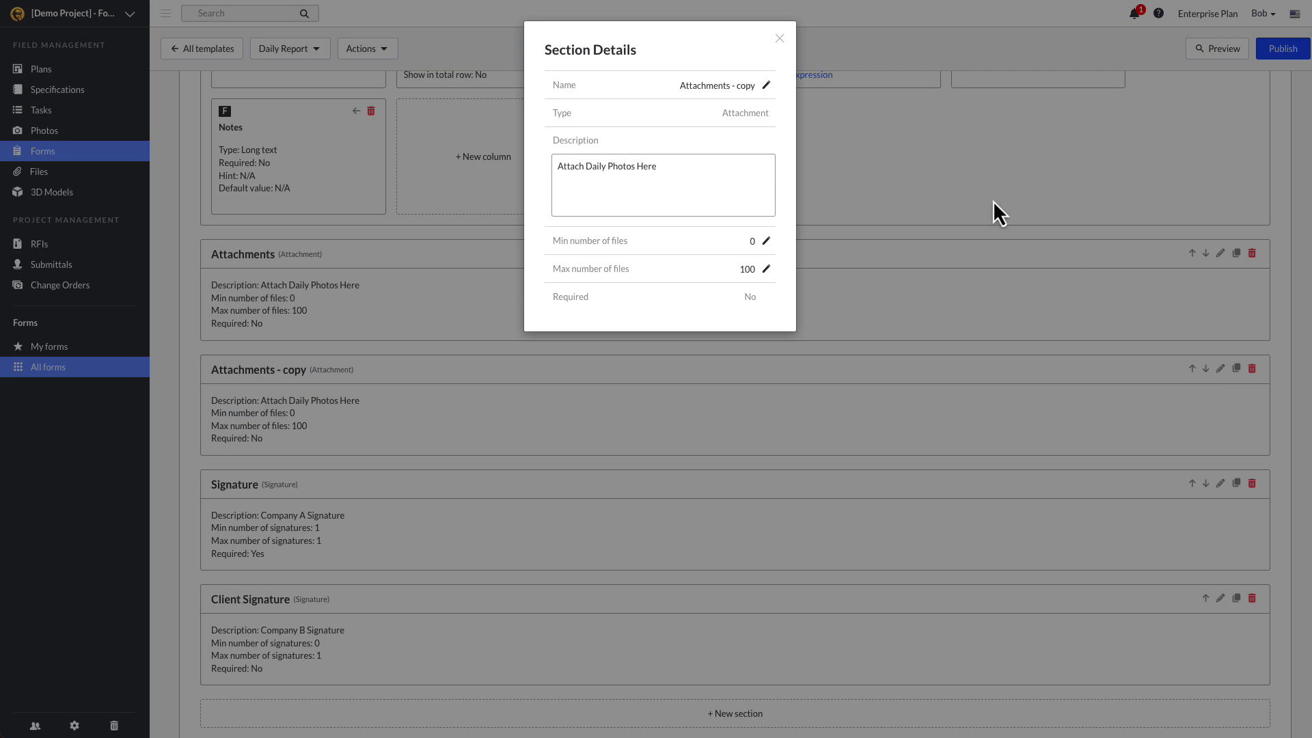
left_click(778, 39)
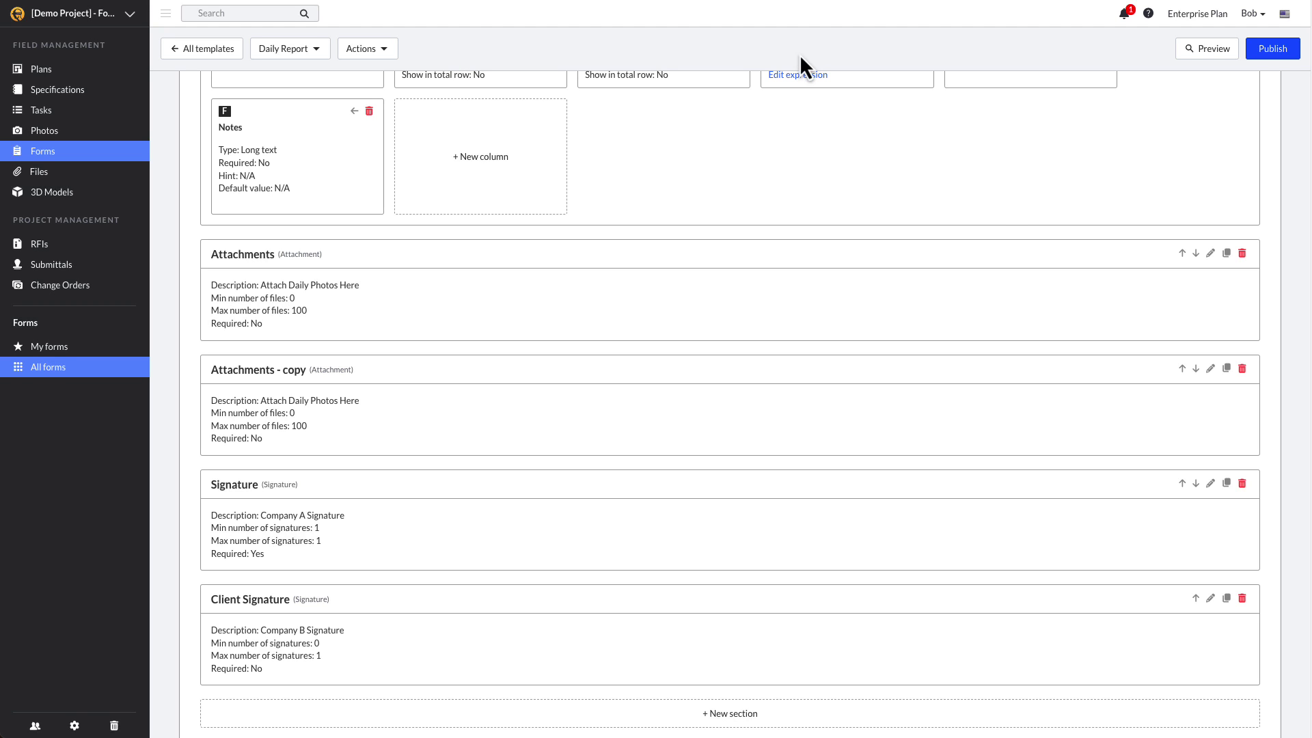
left_click(1240, 370)
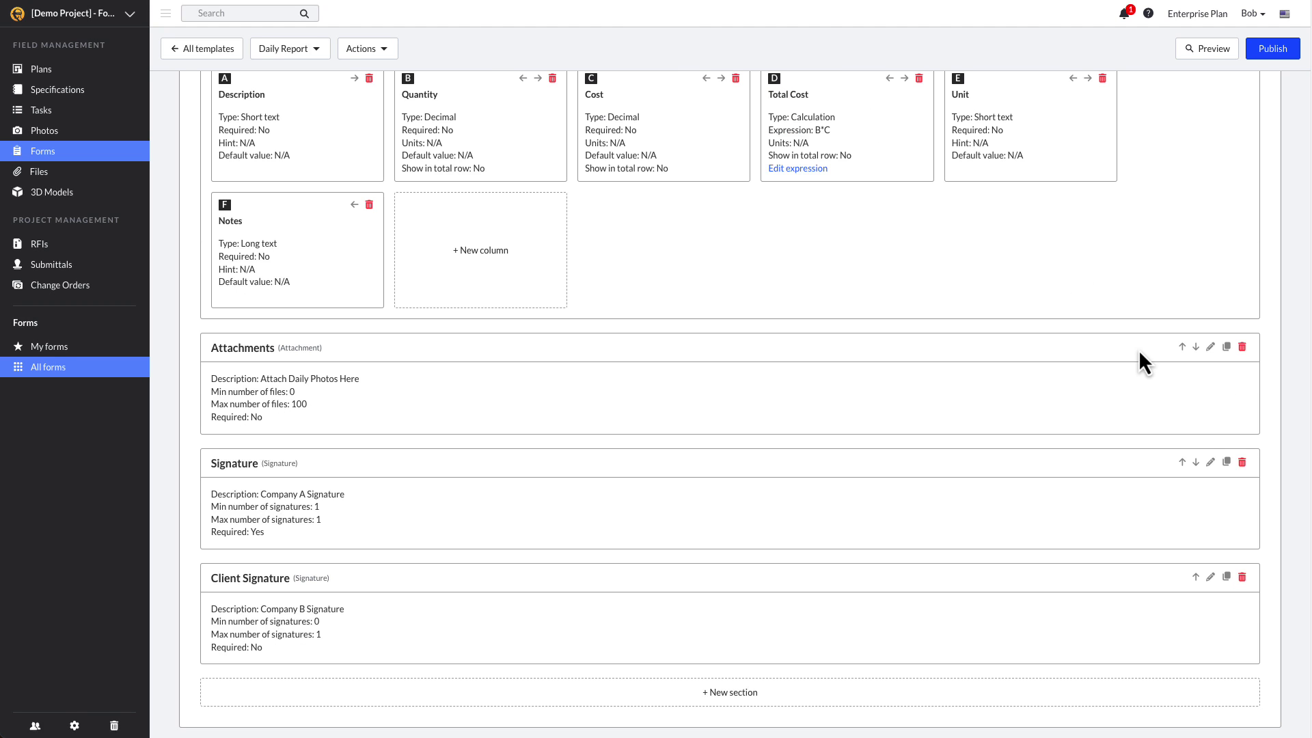
Open Permissions & Statuses and keep section and link editing limited to the assignee.
scroll(1138, 349, "up", 10)
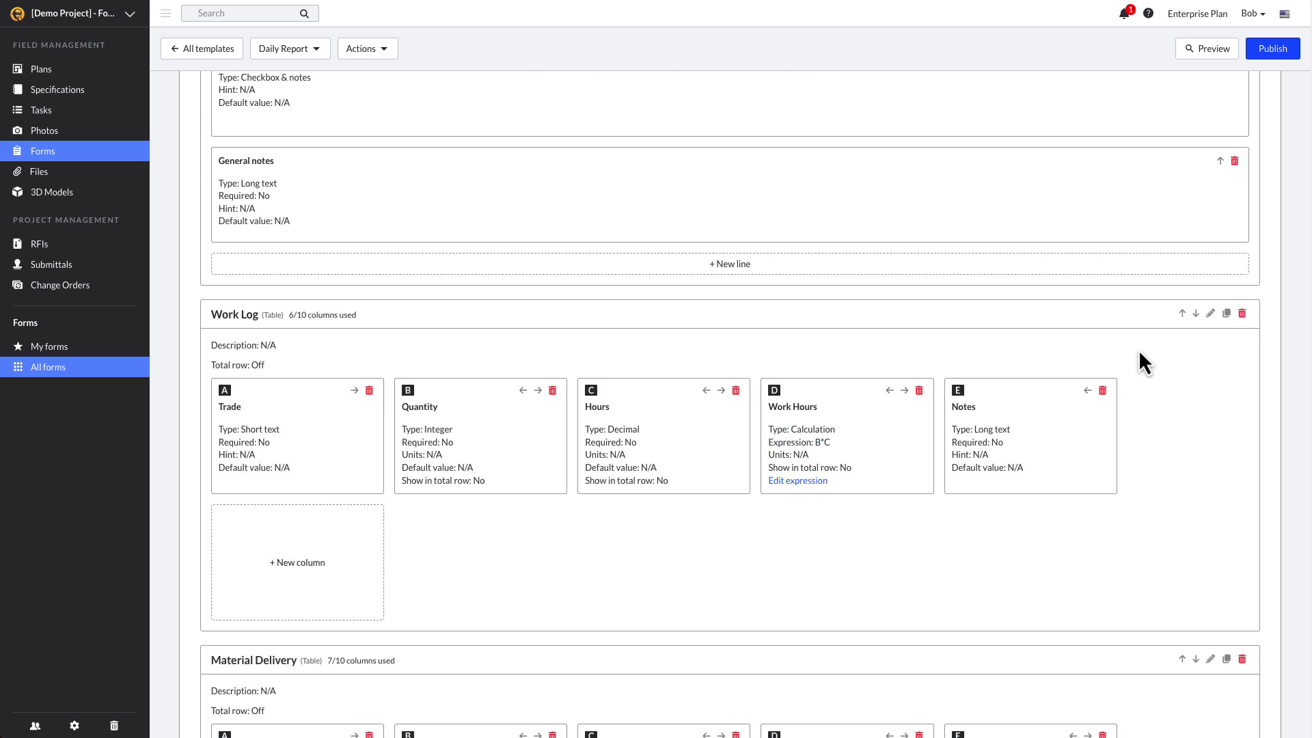
scroll(1138, 350, "up", 10)
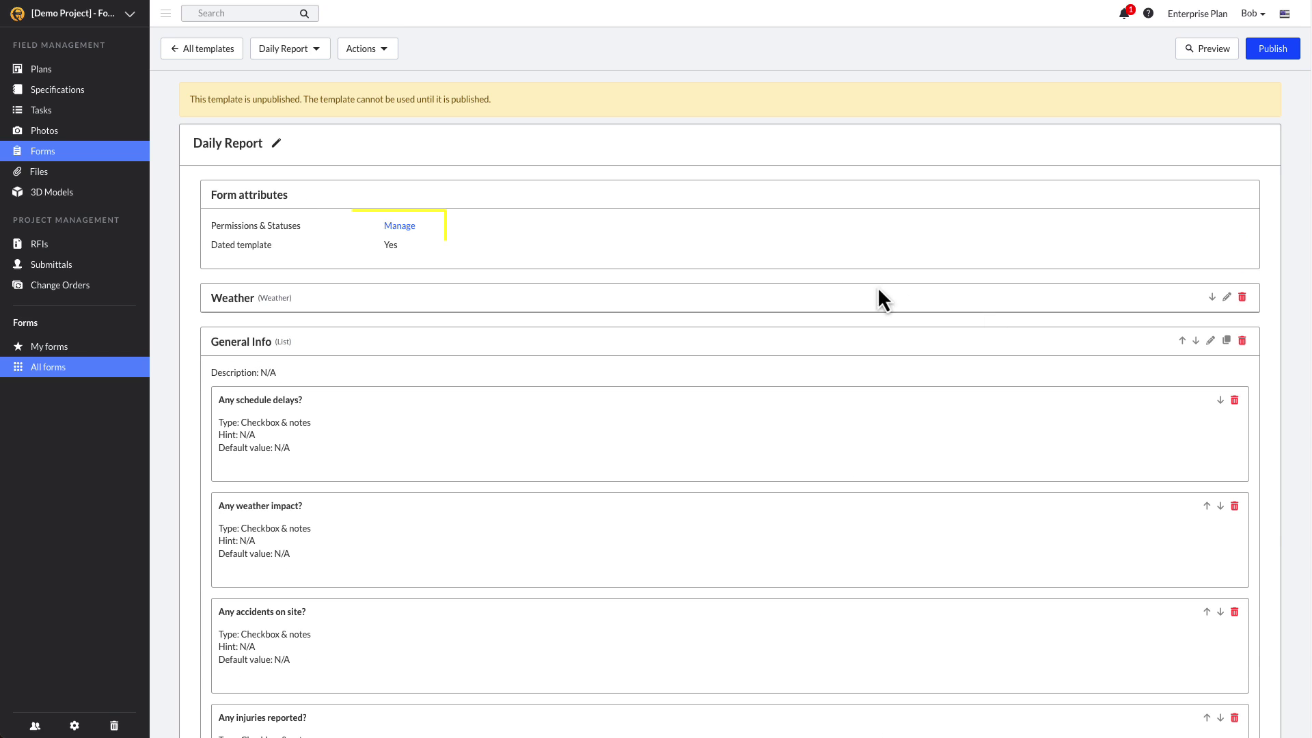
left_click(414, 226)
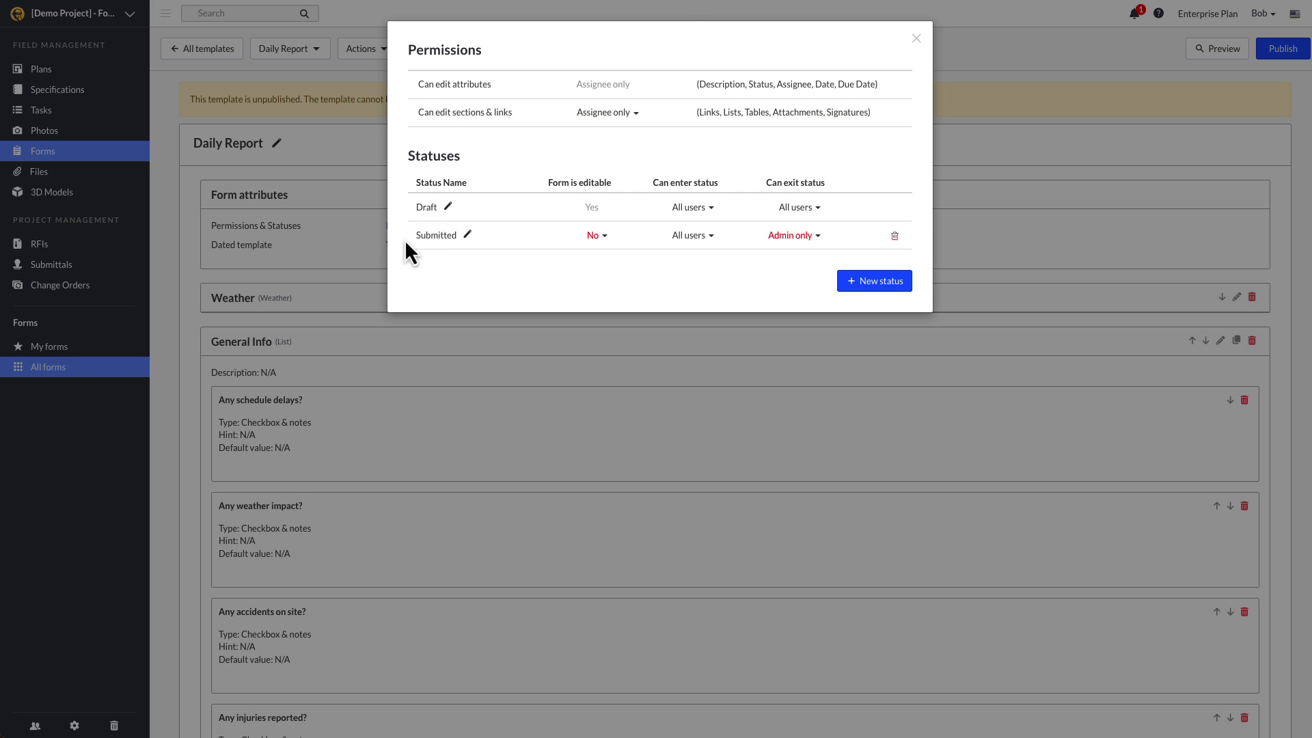
left_click(631, 117)
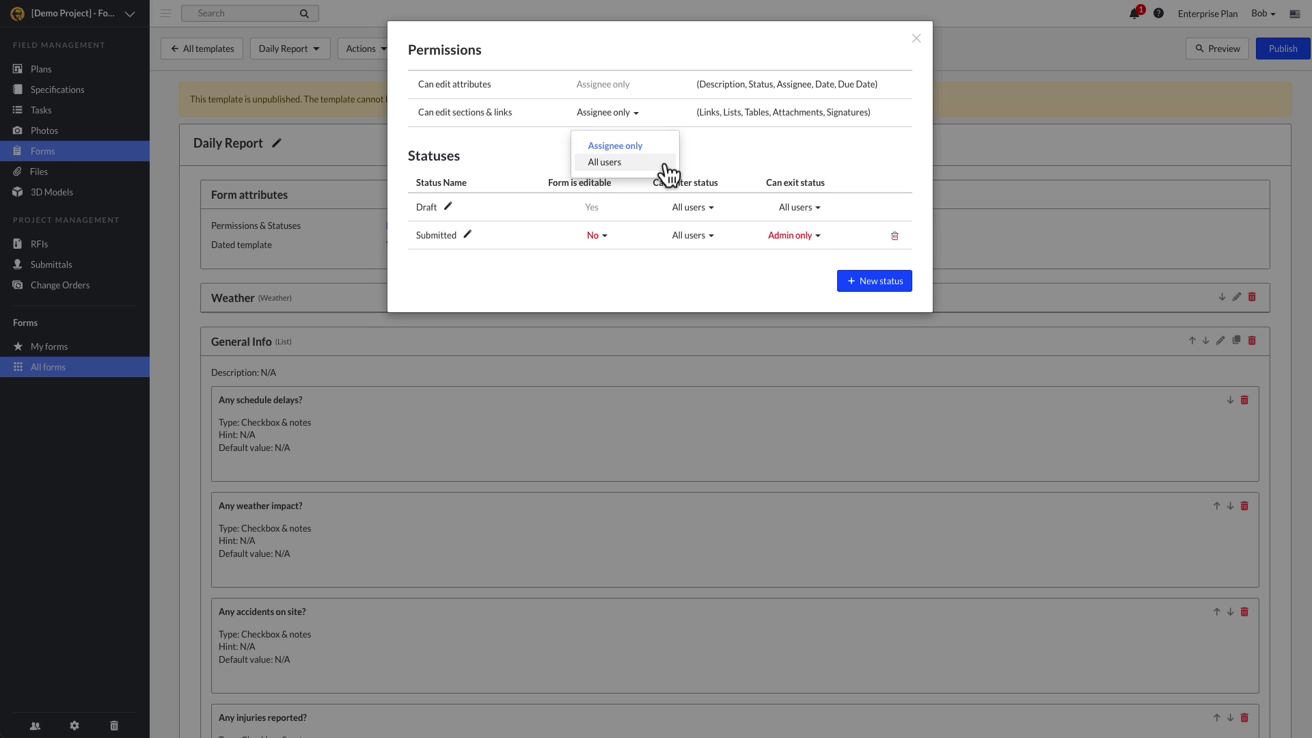
left_click(640, 114)
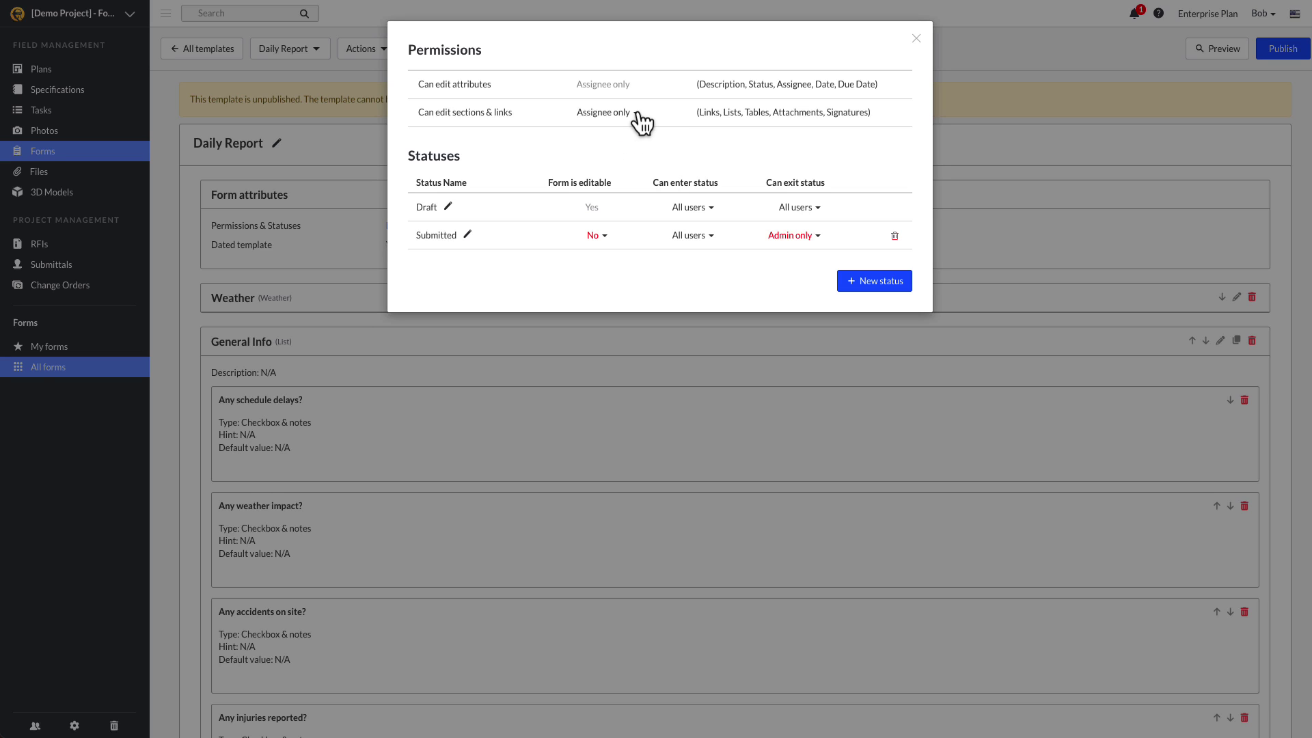
Create a new form status named 'Approved'.
left_click(862, 280)
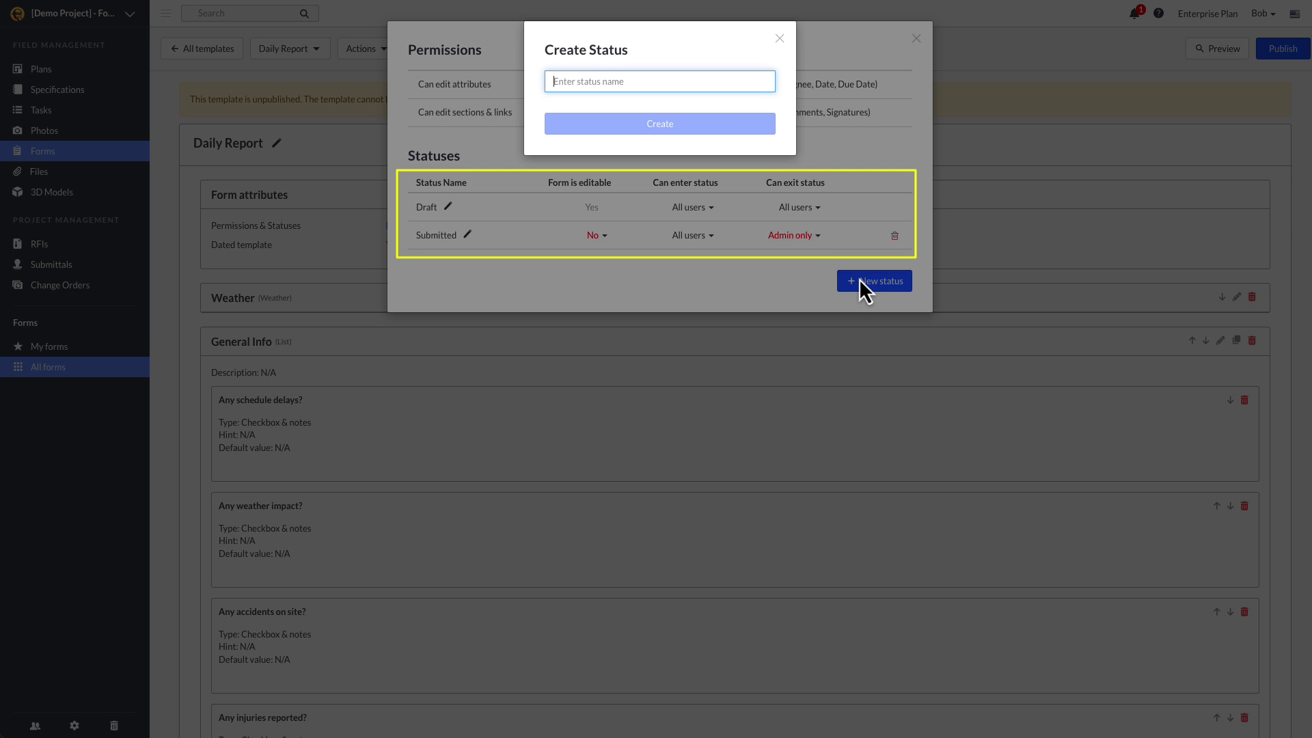
type("Approved")
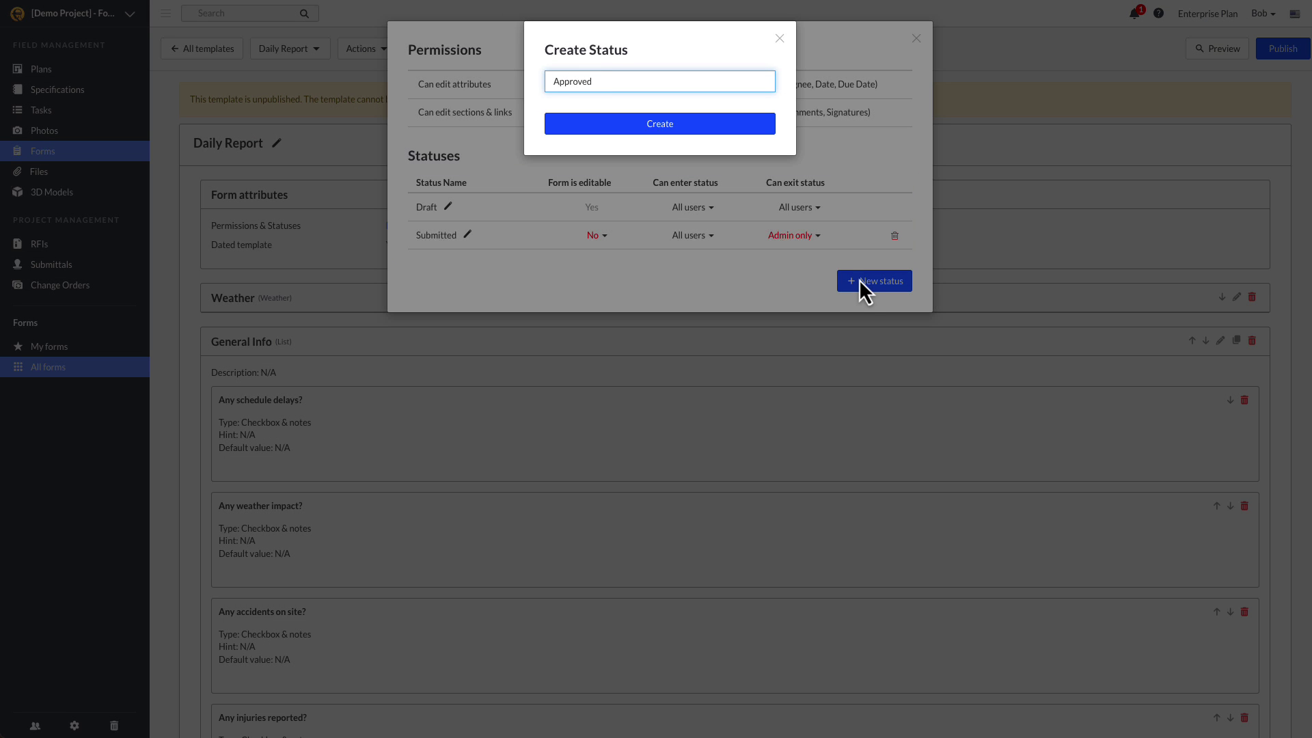
key("Return")
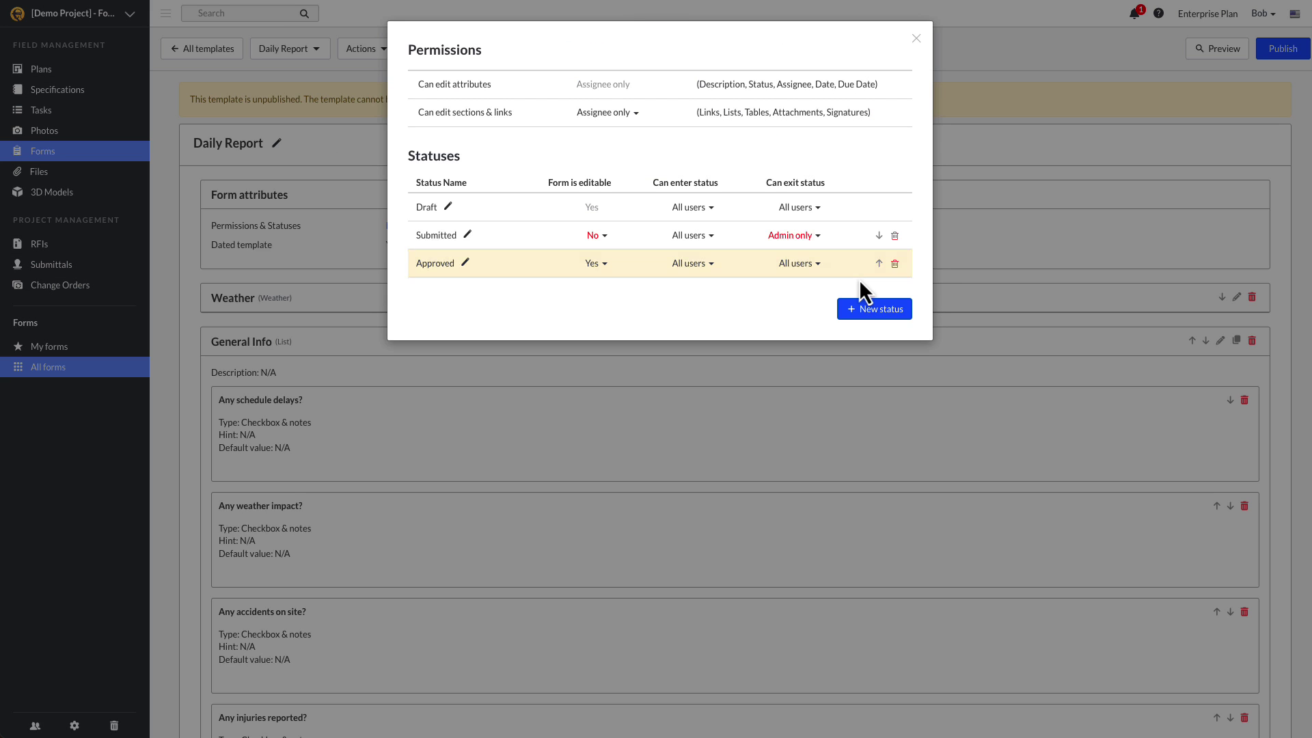
Make Approved forms non-editable, with entering and leaving Approved limited to Admin only.
left_click(597, 264)
left_click(585, 298)
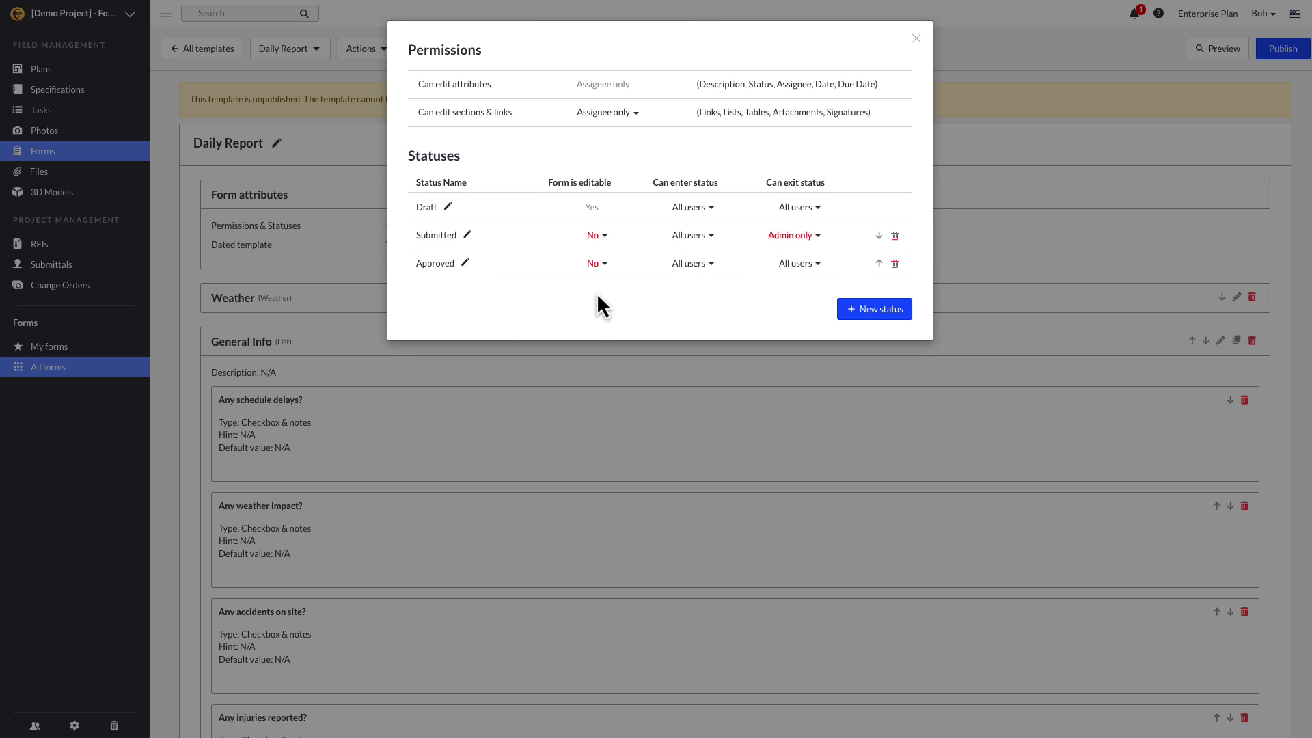
left_click(680, 273)
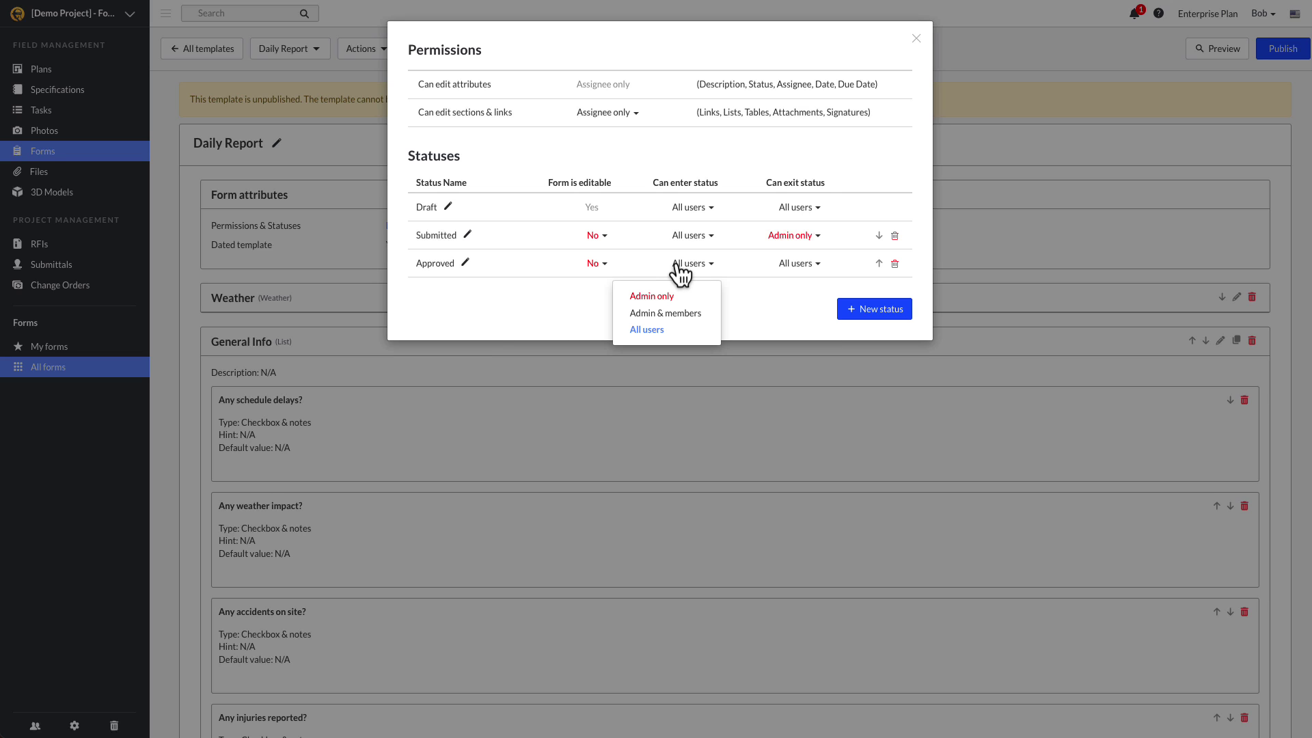
left_click(707, 297)
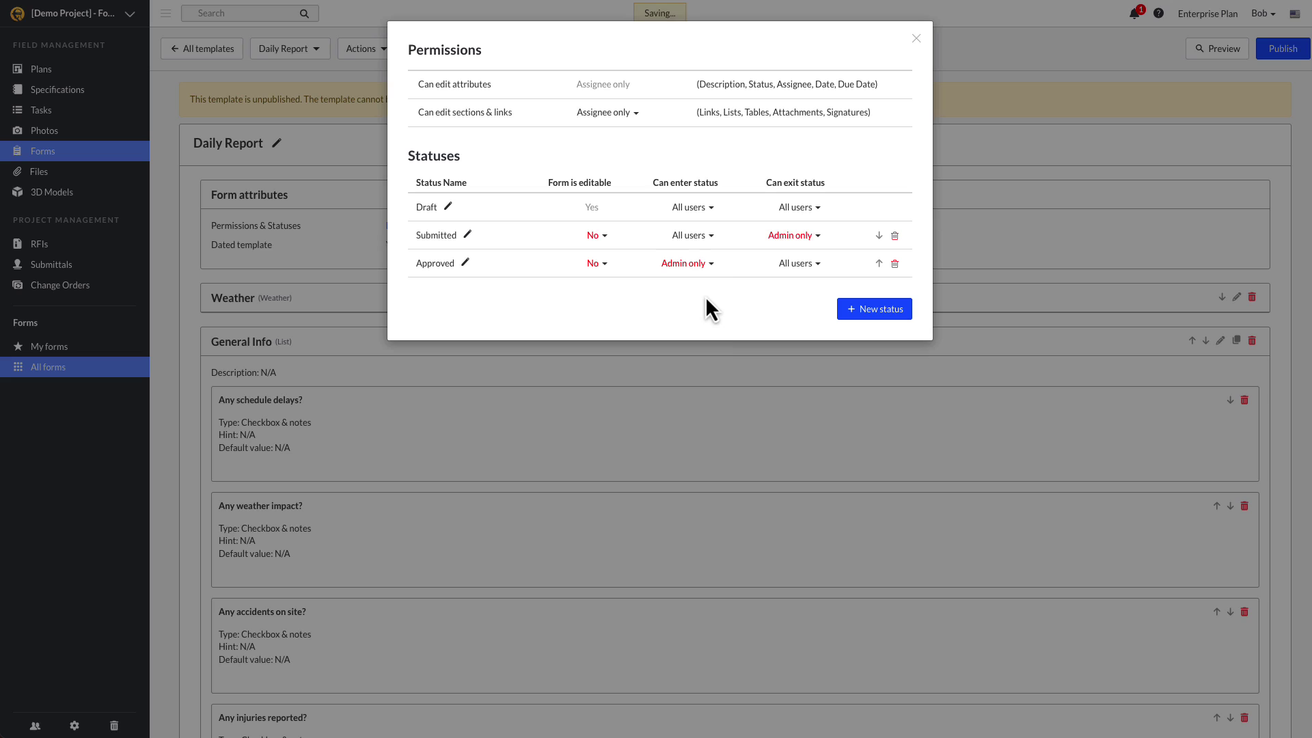
left_click(825, 276)
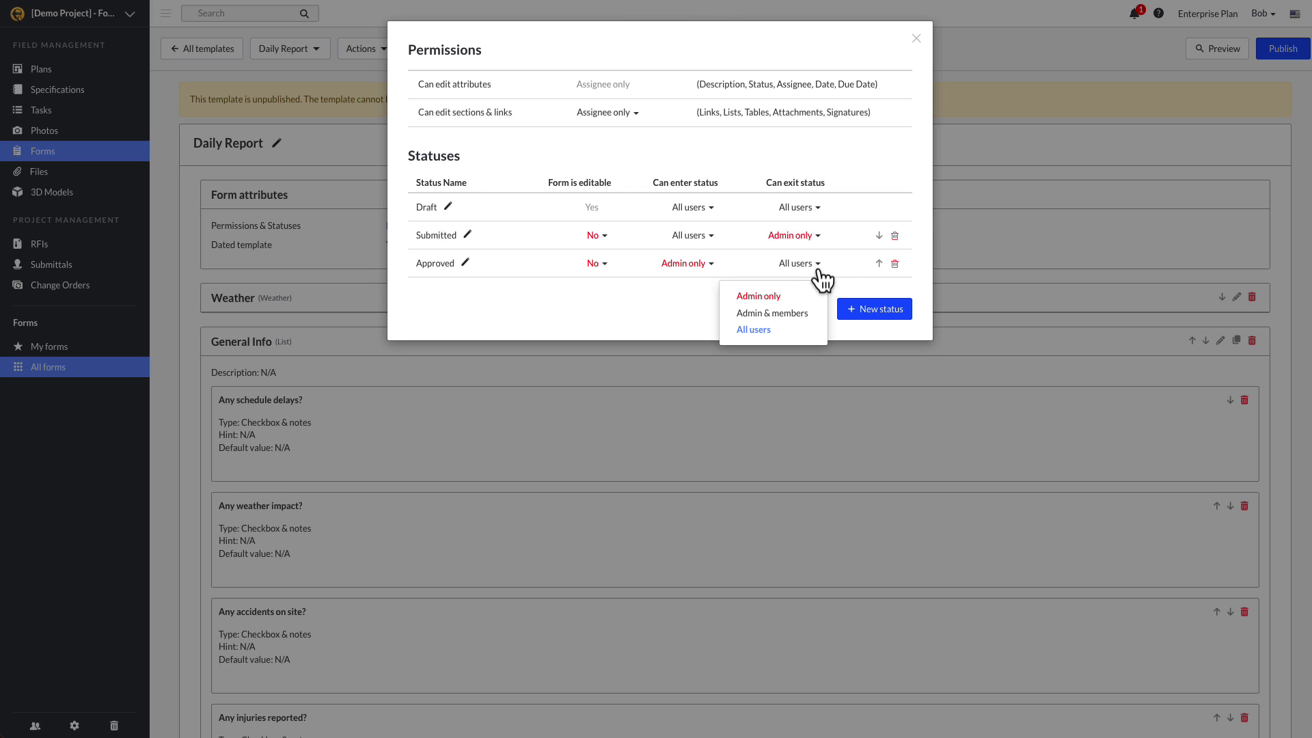
left_click(812, 298)
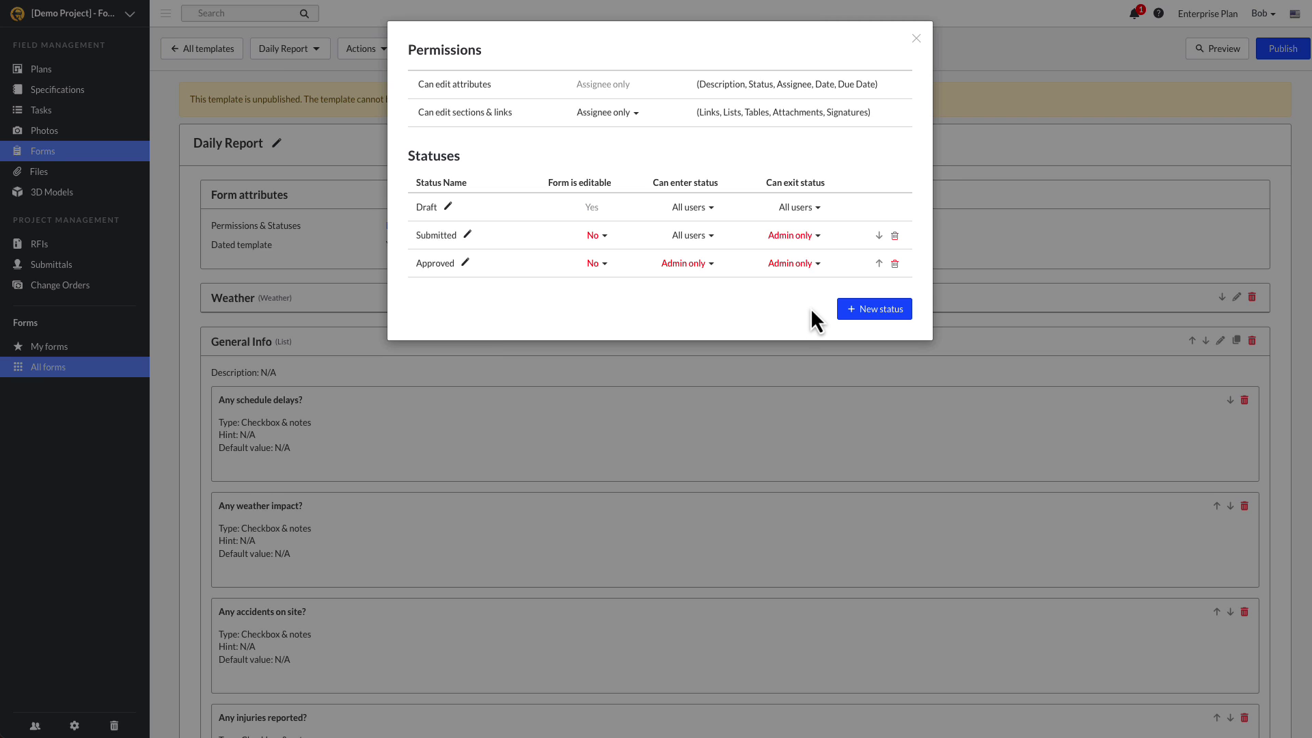
Publish the Daily Report template, then reopen it from the form templates list.
left_click(916, 39)
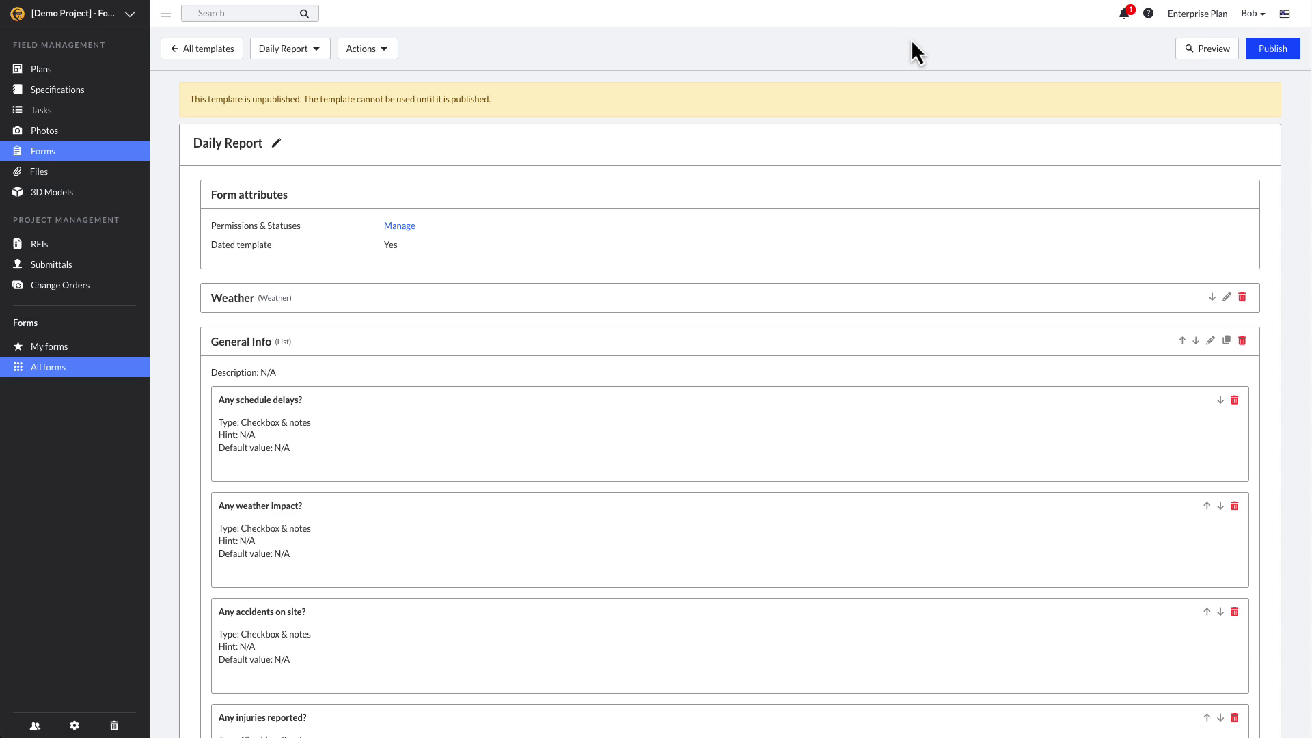
left_click(1268, 58)
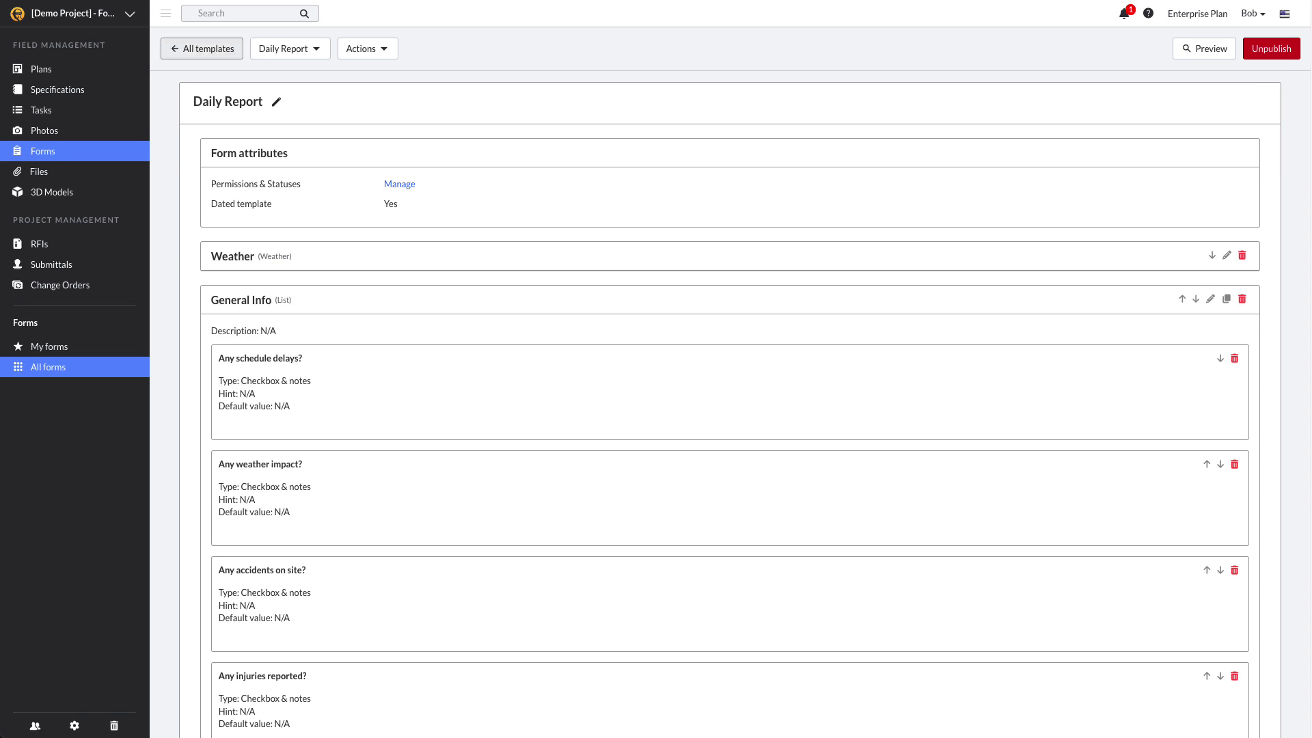
left_click(201, 49)
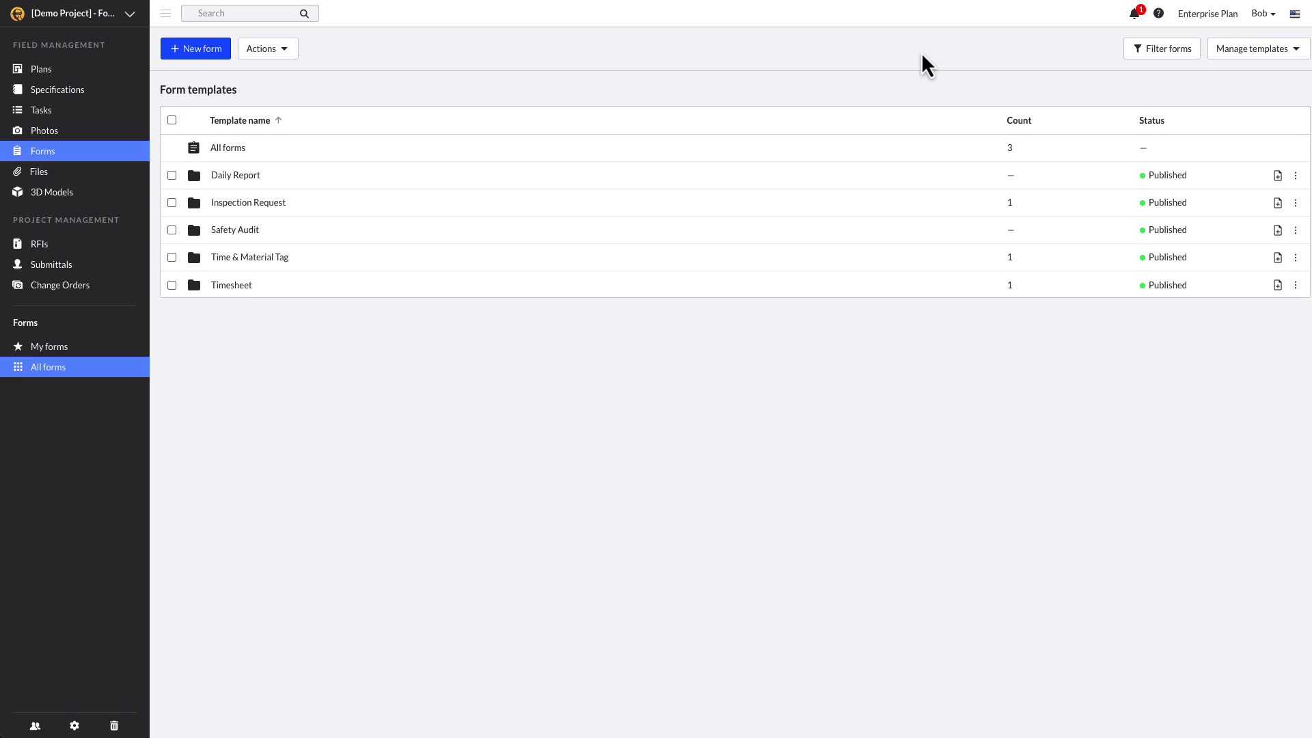
left_click(921, 182)
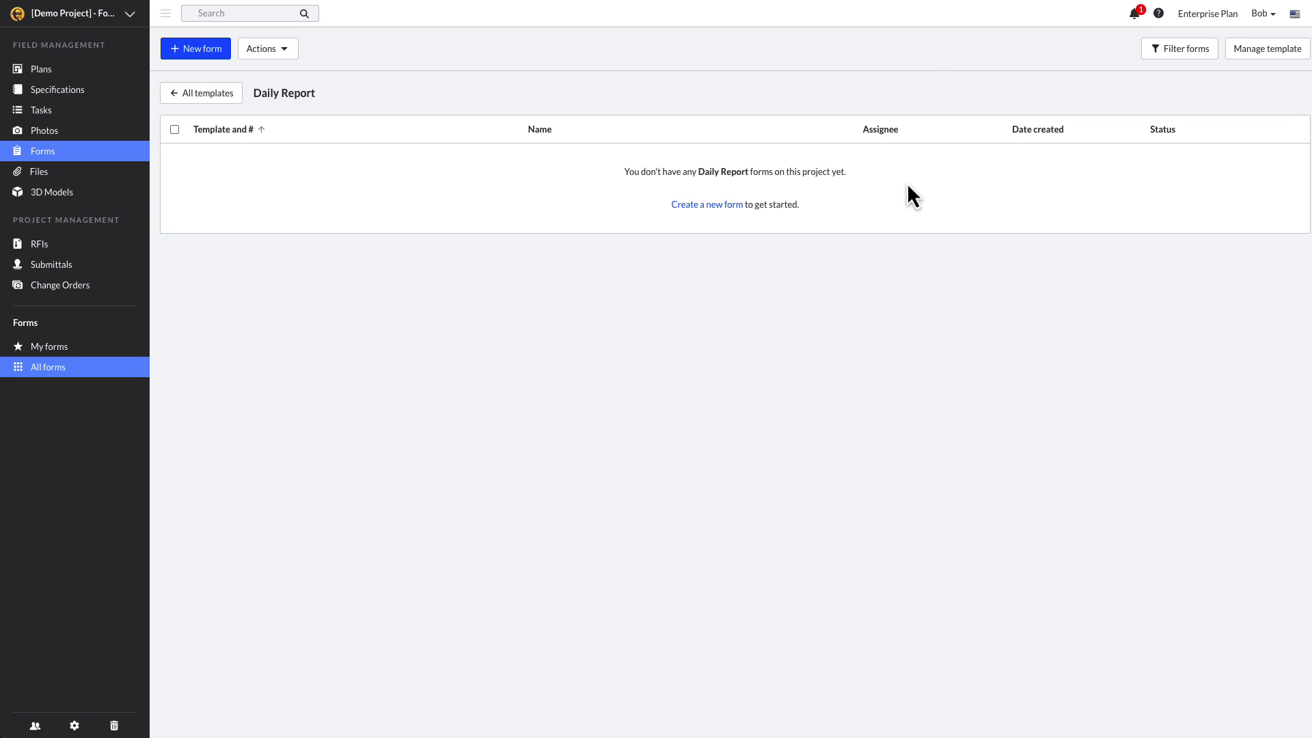
left_click(1262, 55)
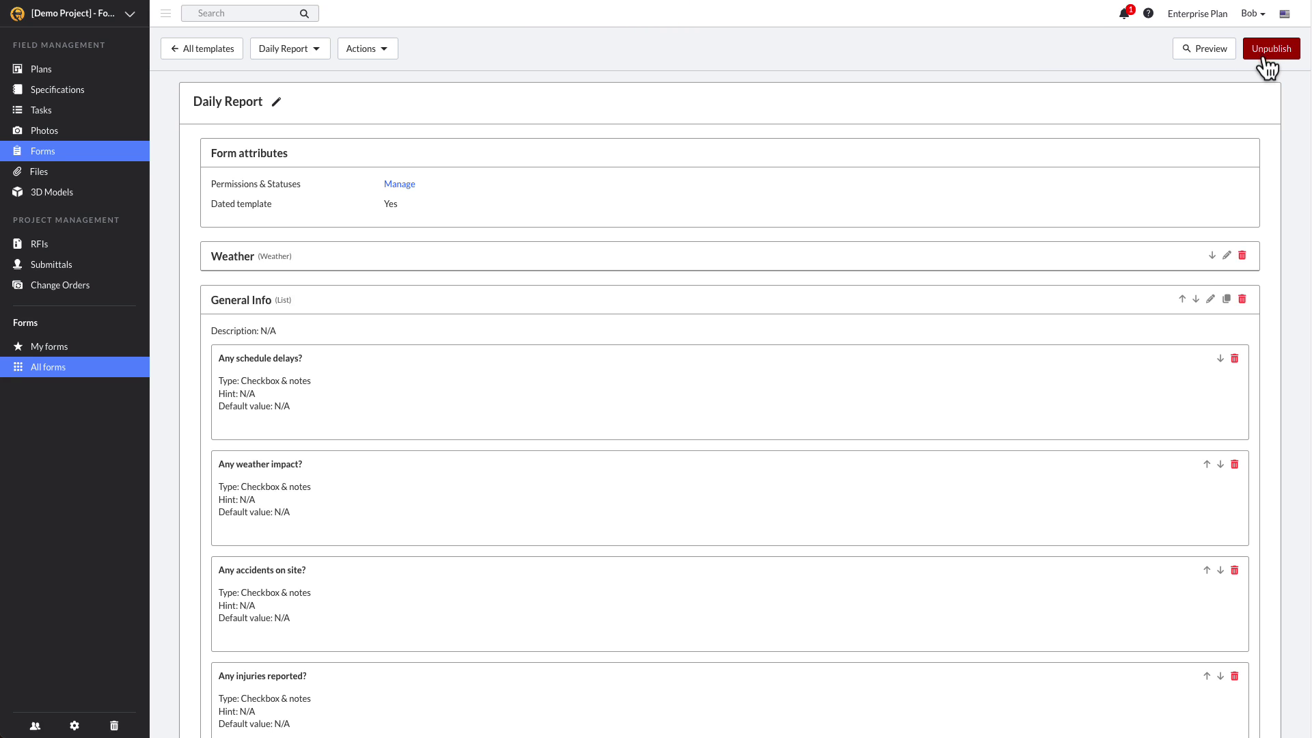
Unpublish the Daily Report template, confirm, and publish it again.
left_click(1265, 58)
left_click(809, 136)
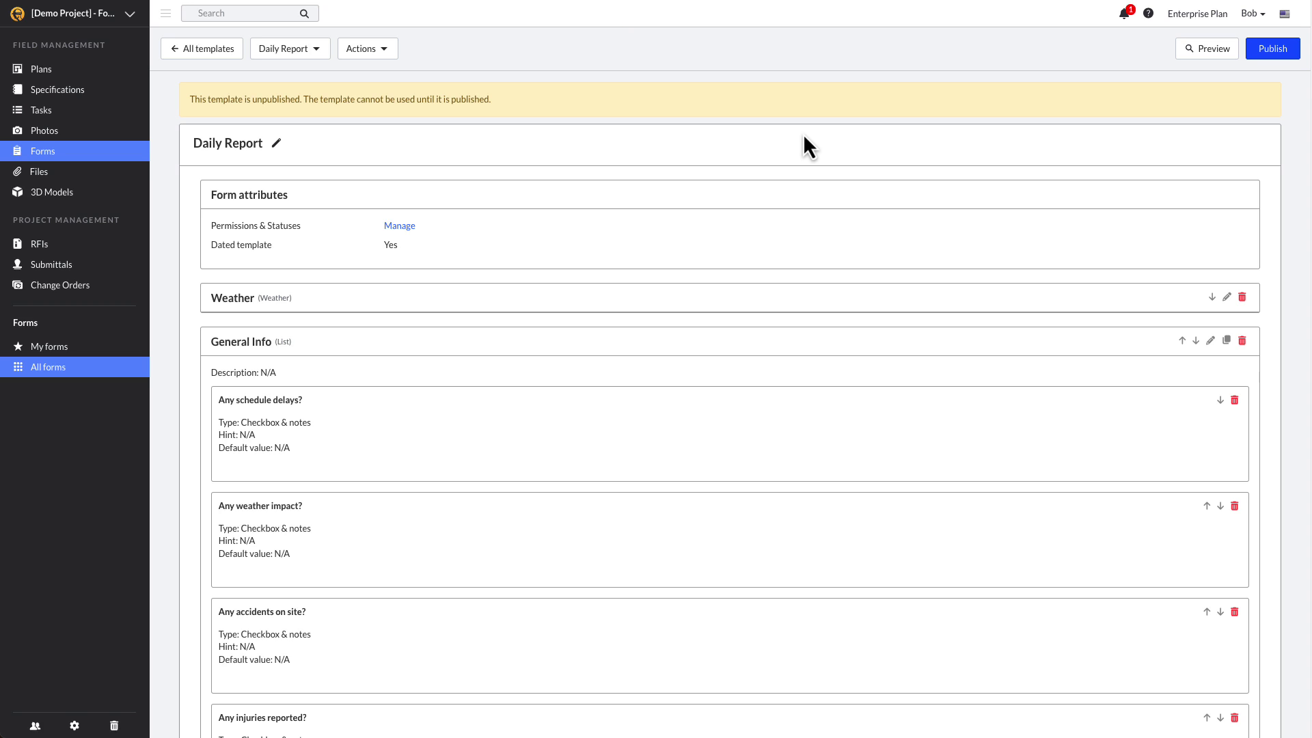
left_click(1270, 58)
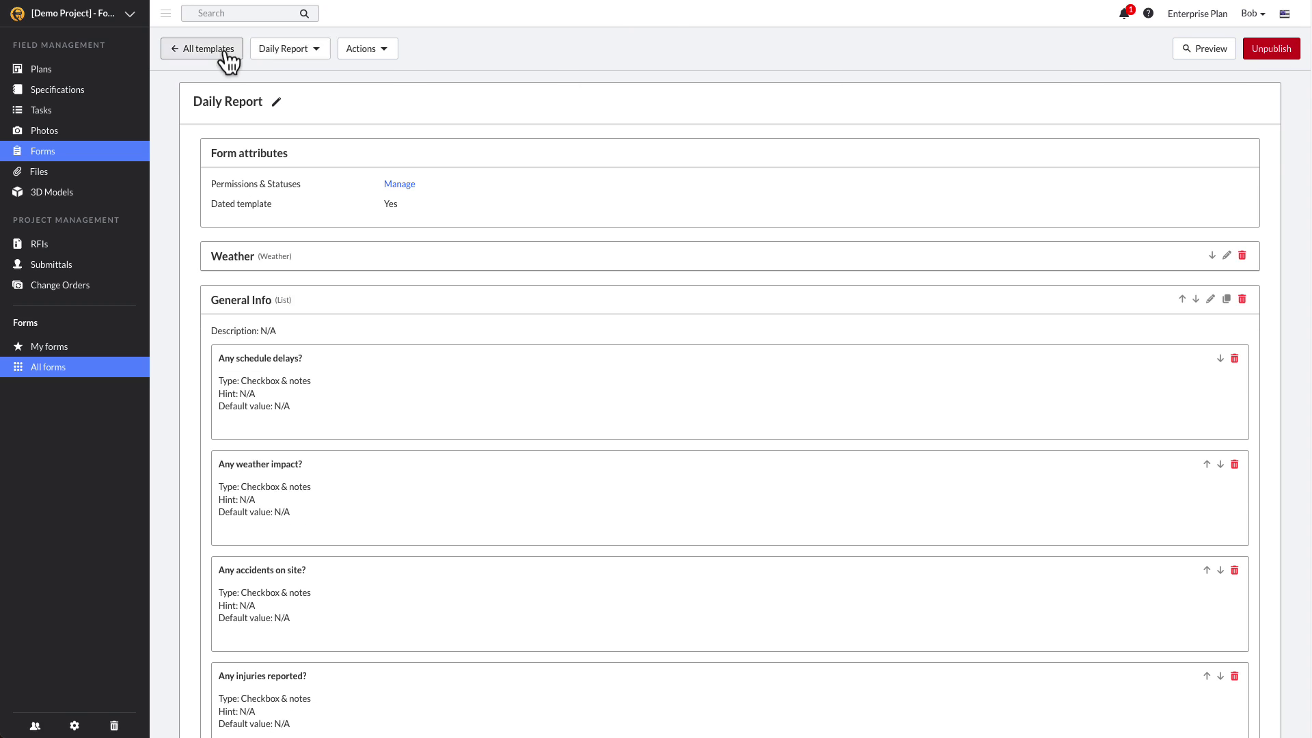
Open the Safety Audit template from Manage templates and begin unpublishing it.
left_click(204, 51)
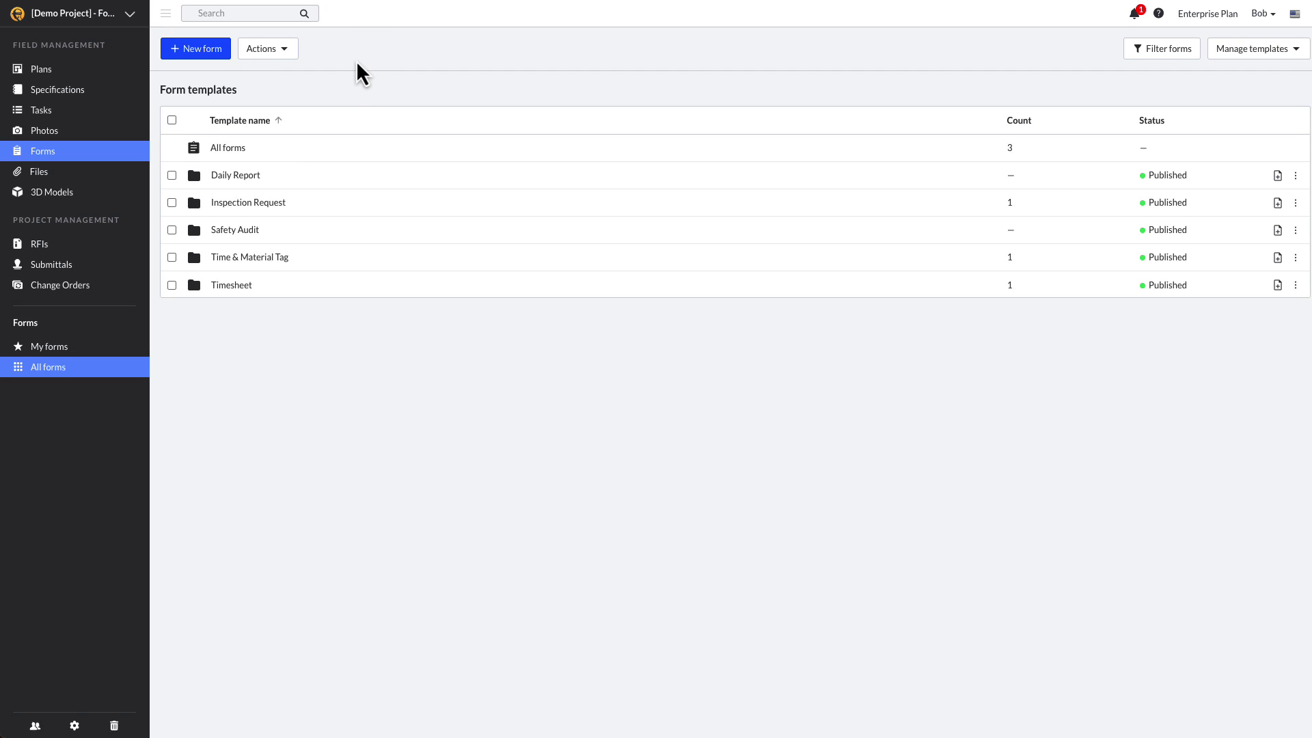
left_click(1251, 57)
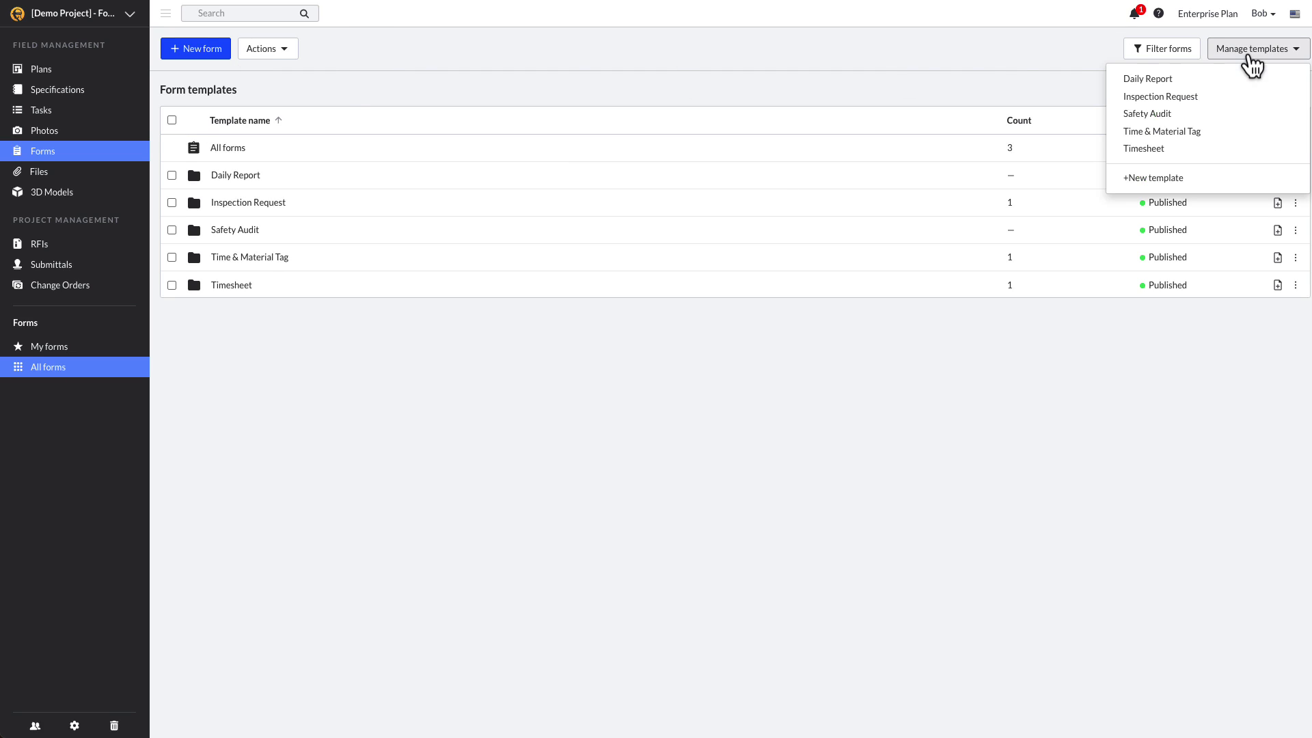
left_click(1294, 116)
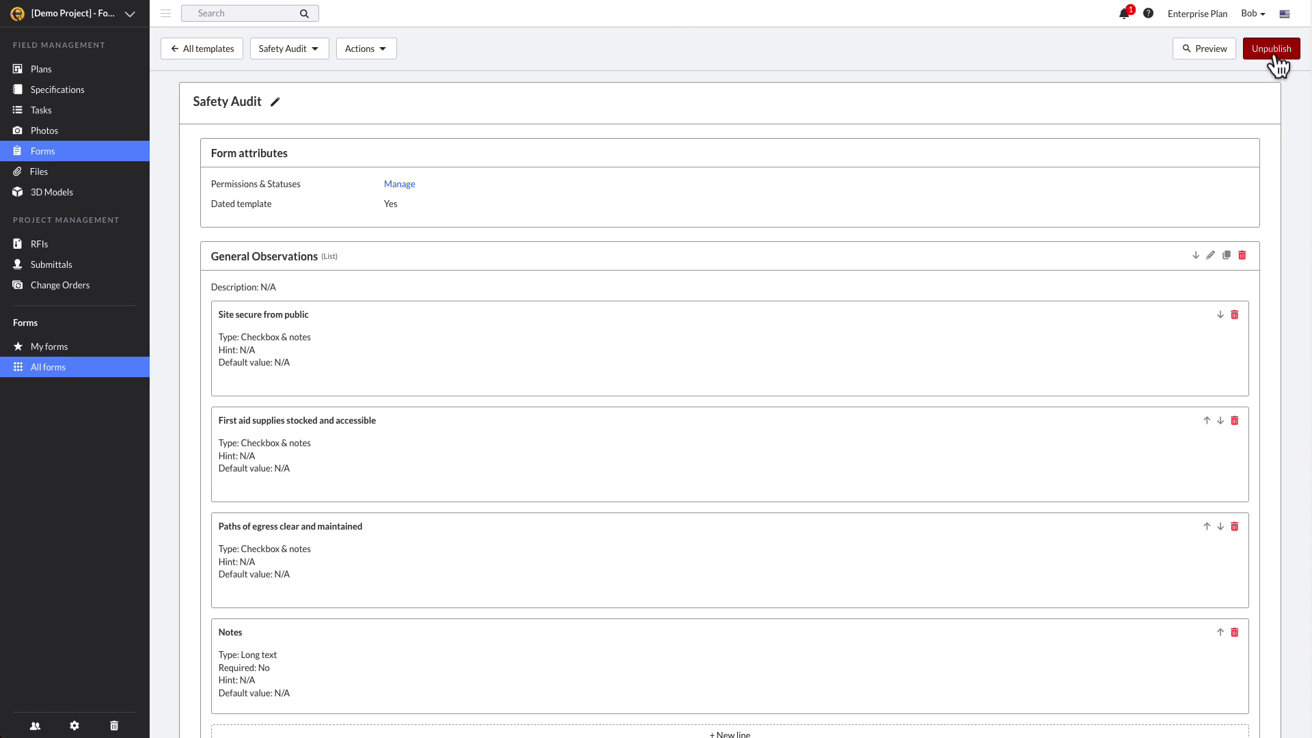
left_click(1274, 55)
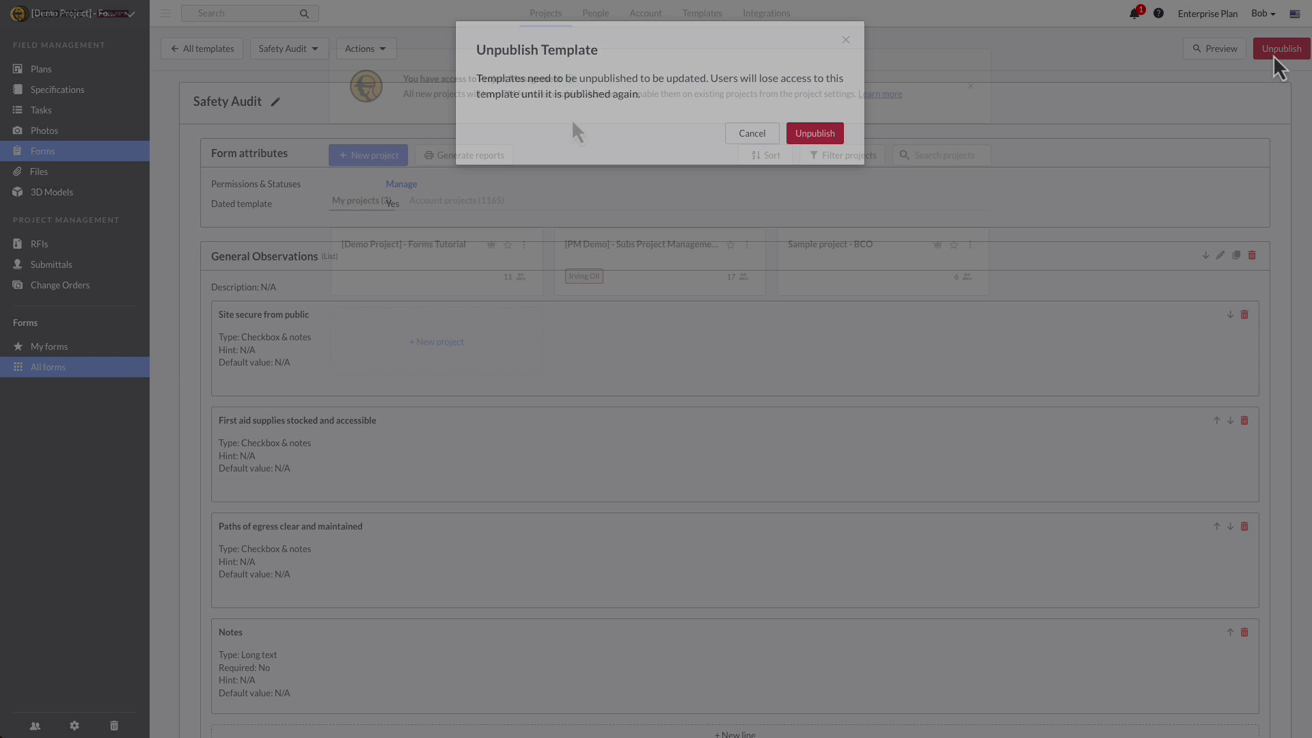
Review cloning the demo project with Form templates copied, then close New Project without creating.
left_click(370, 156)
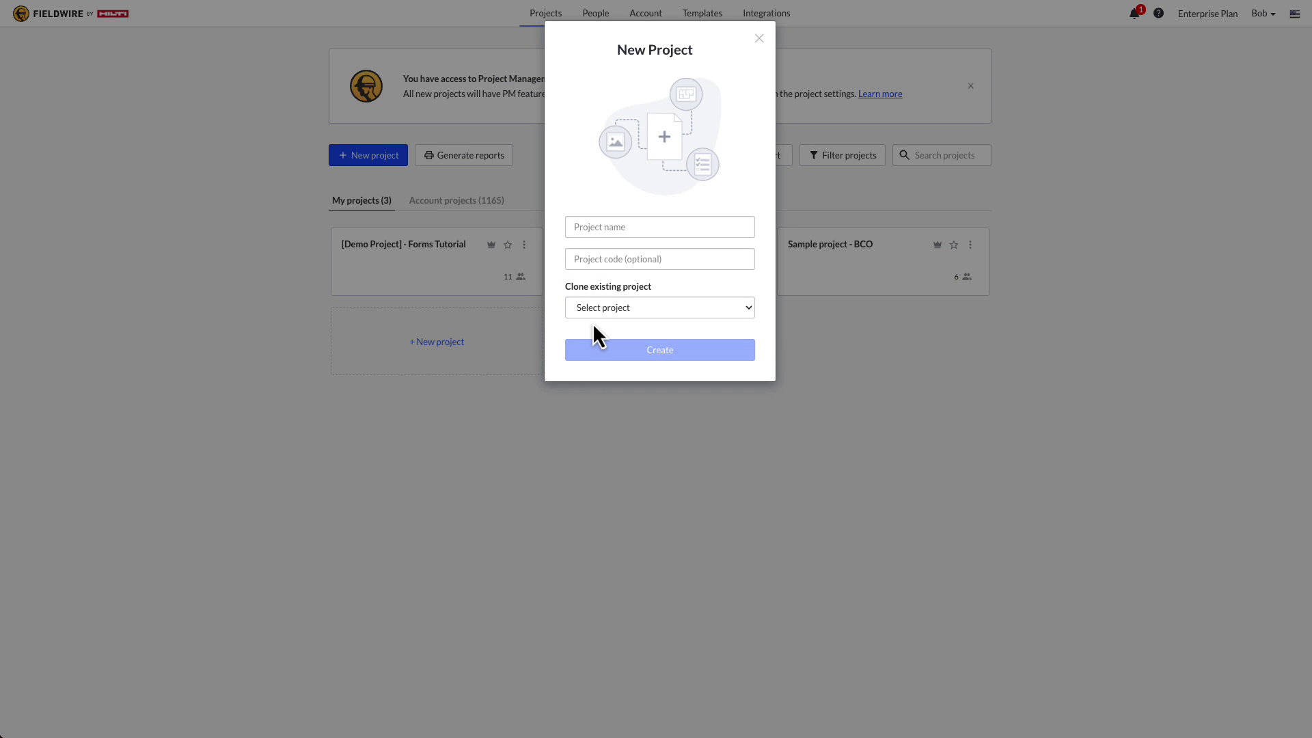
left_click(592, 315)
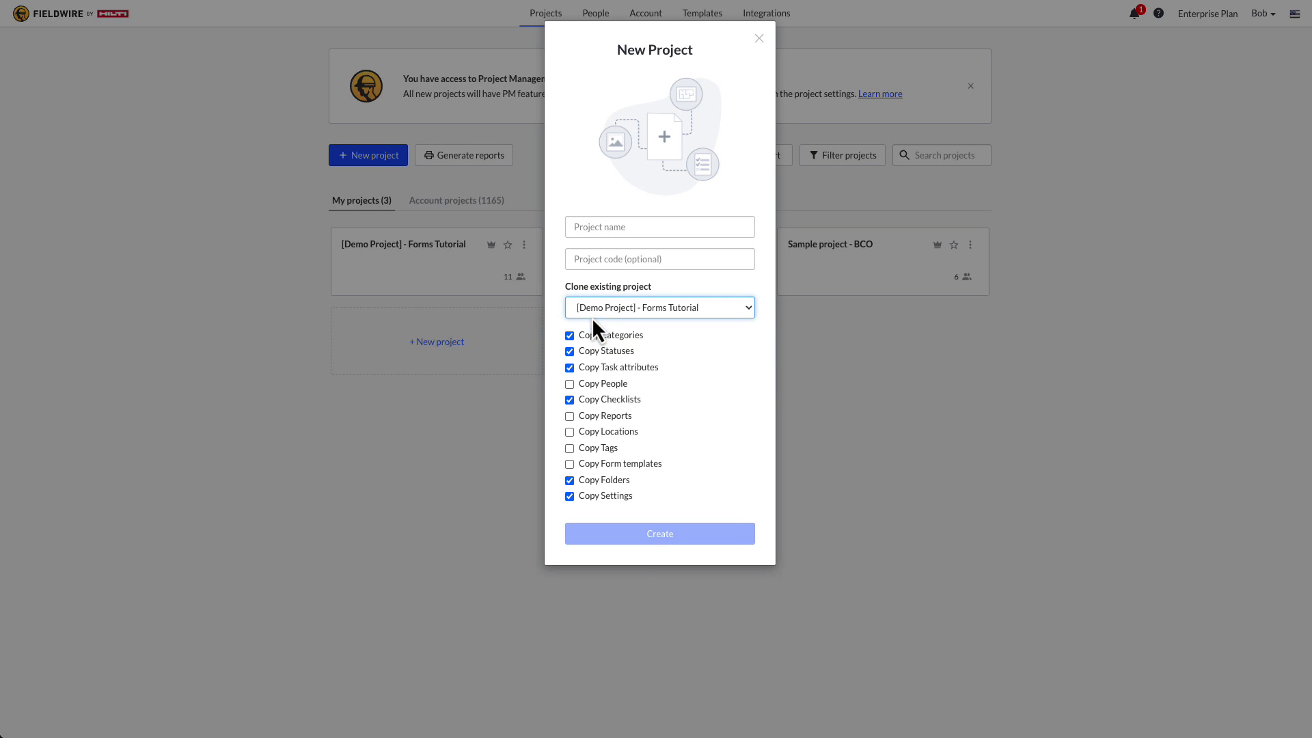
left_click(570, 466)
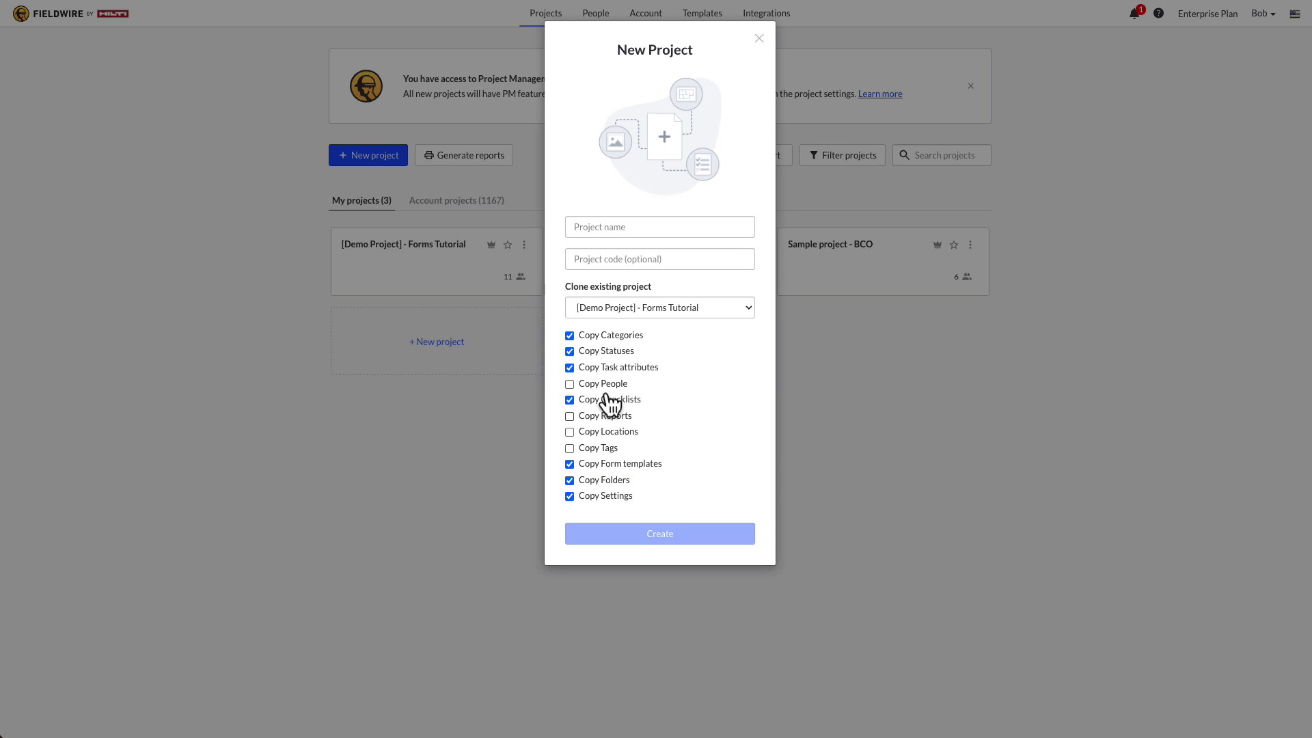
left_click(759, 39)
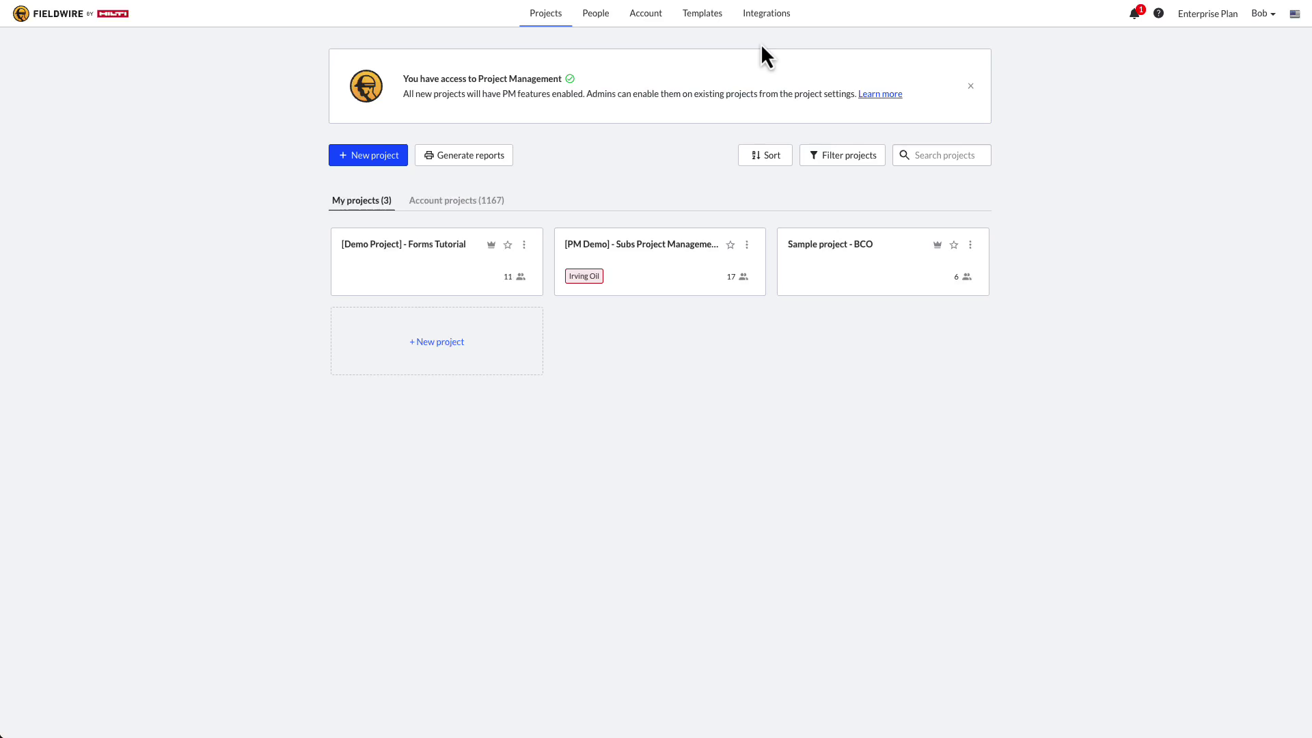
Publish the Daily Report template to the account and confirm saving it there.
left_click(710, 22)
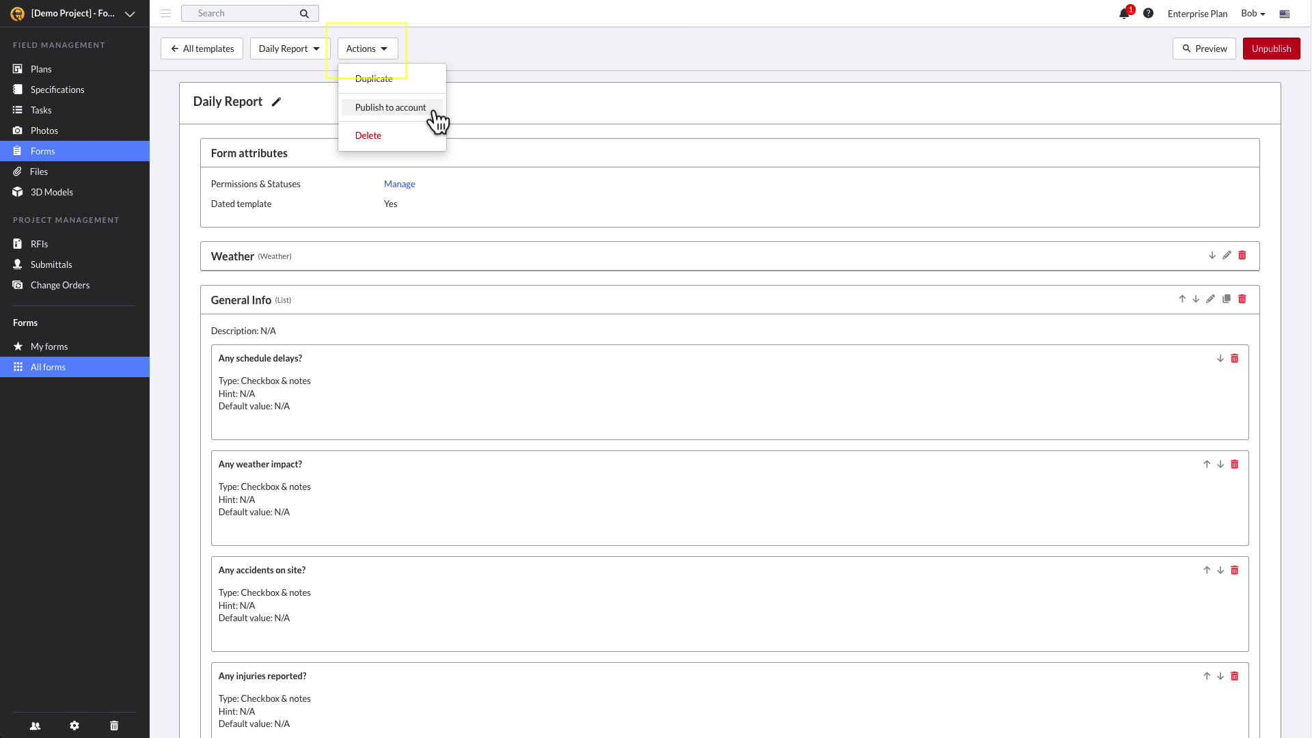
left_click(390, 107)
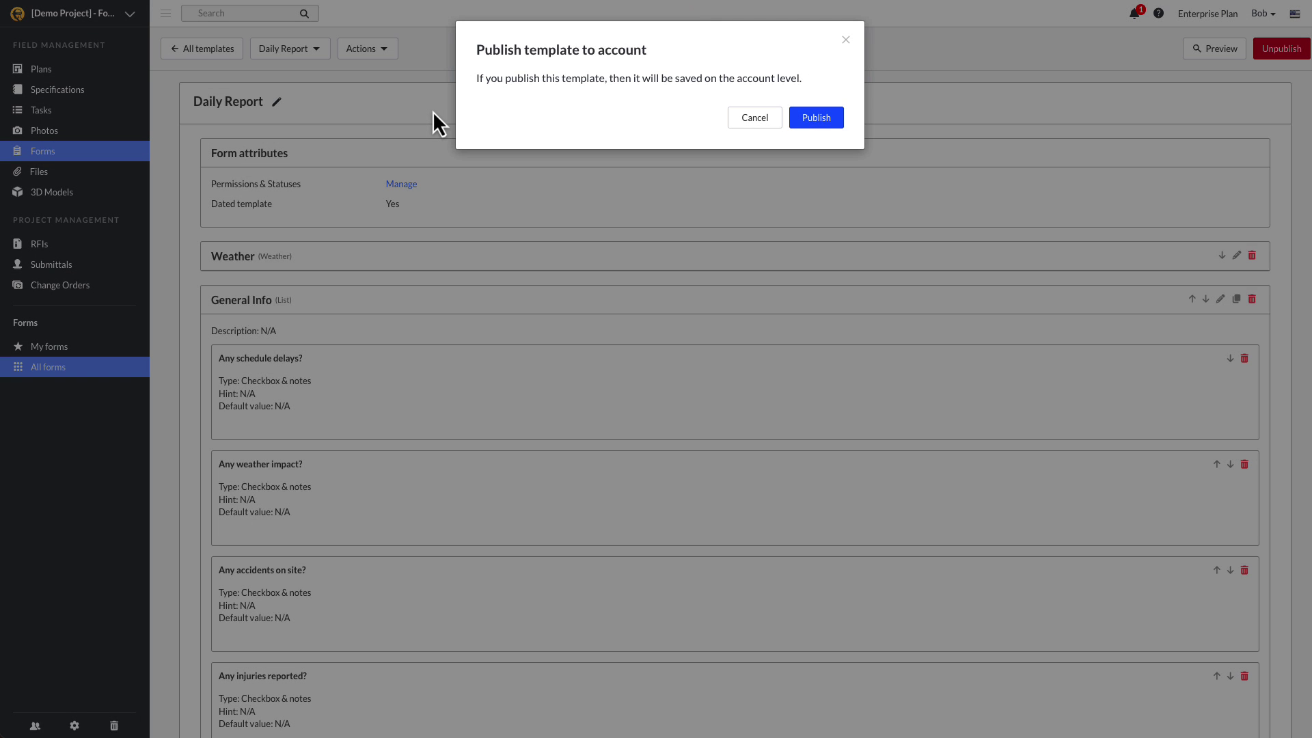
left_click(829, 125)
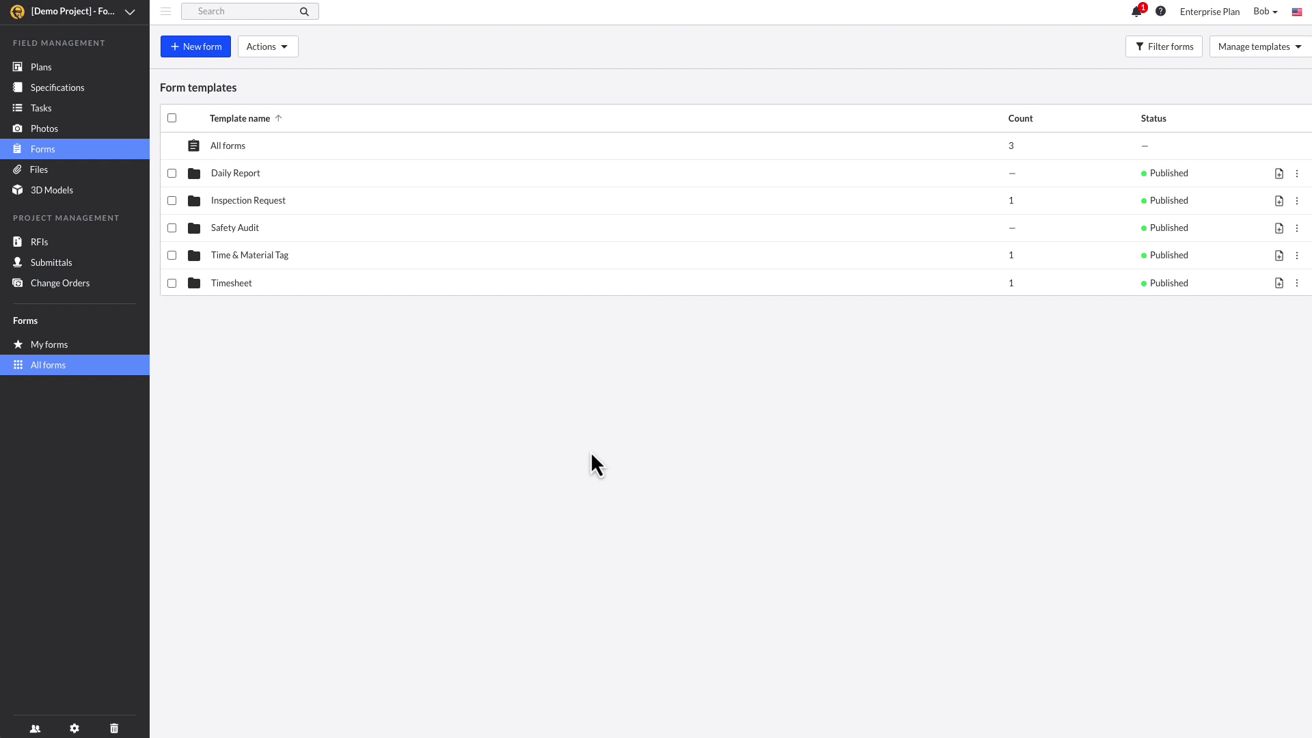
Search the account templates for 'Daily R', select Daily Report, then close the import window.
left_click(209, 42)
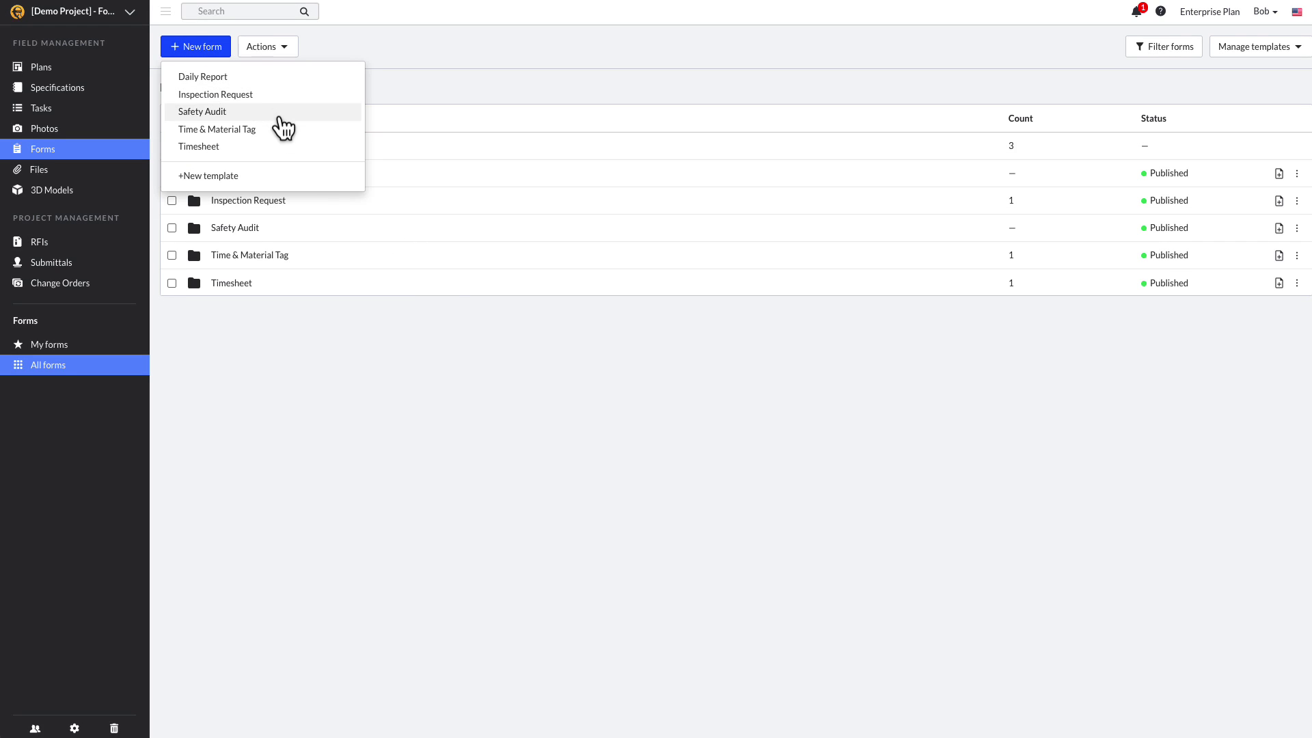
mouse_move(313, 175)
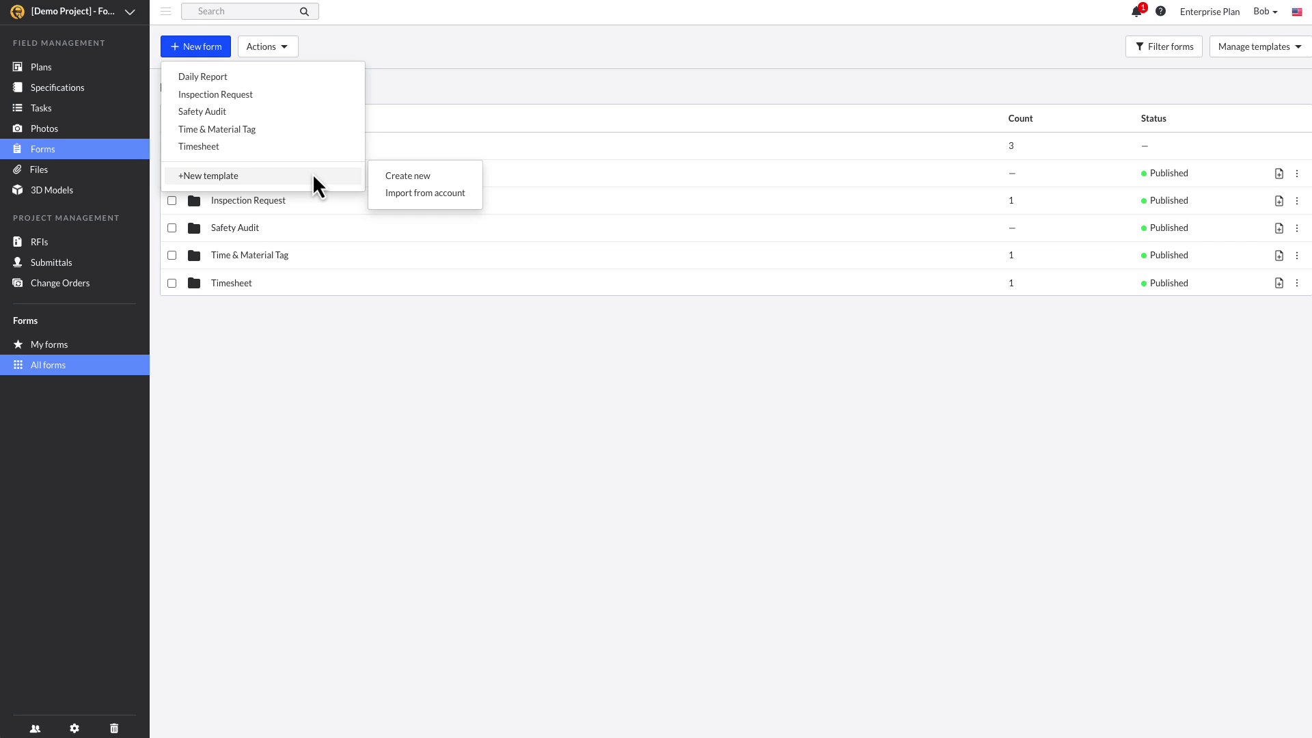
left_click(406, 194)
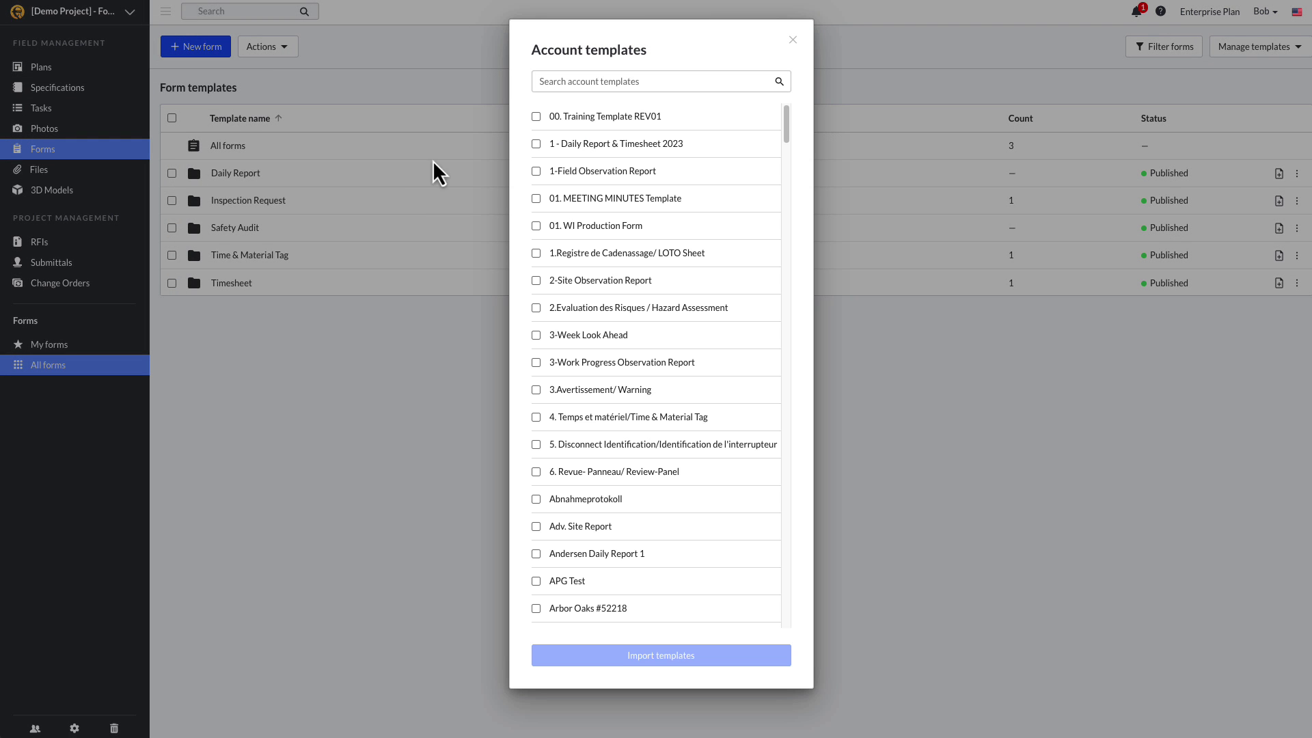
left_click(563, 81)
type("Daily Report")
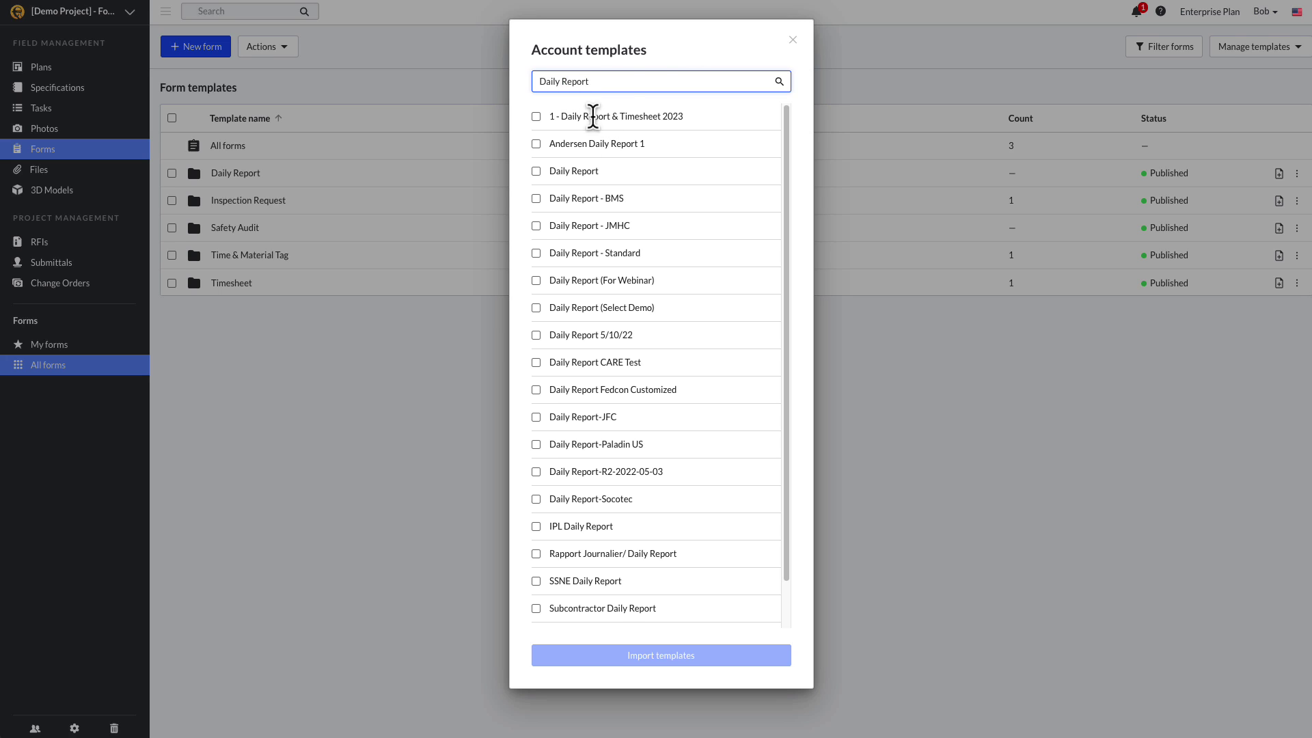
left_click(536, 171)
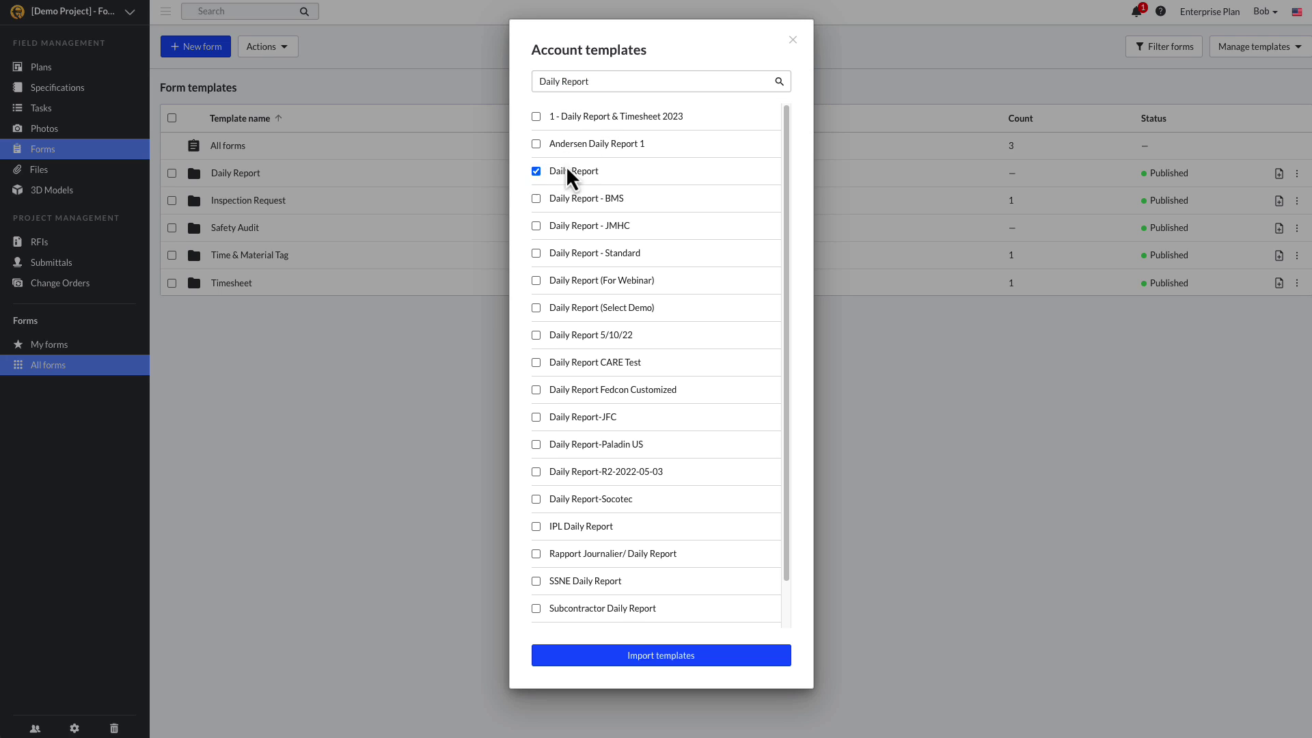
left_click(794, 40)
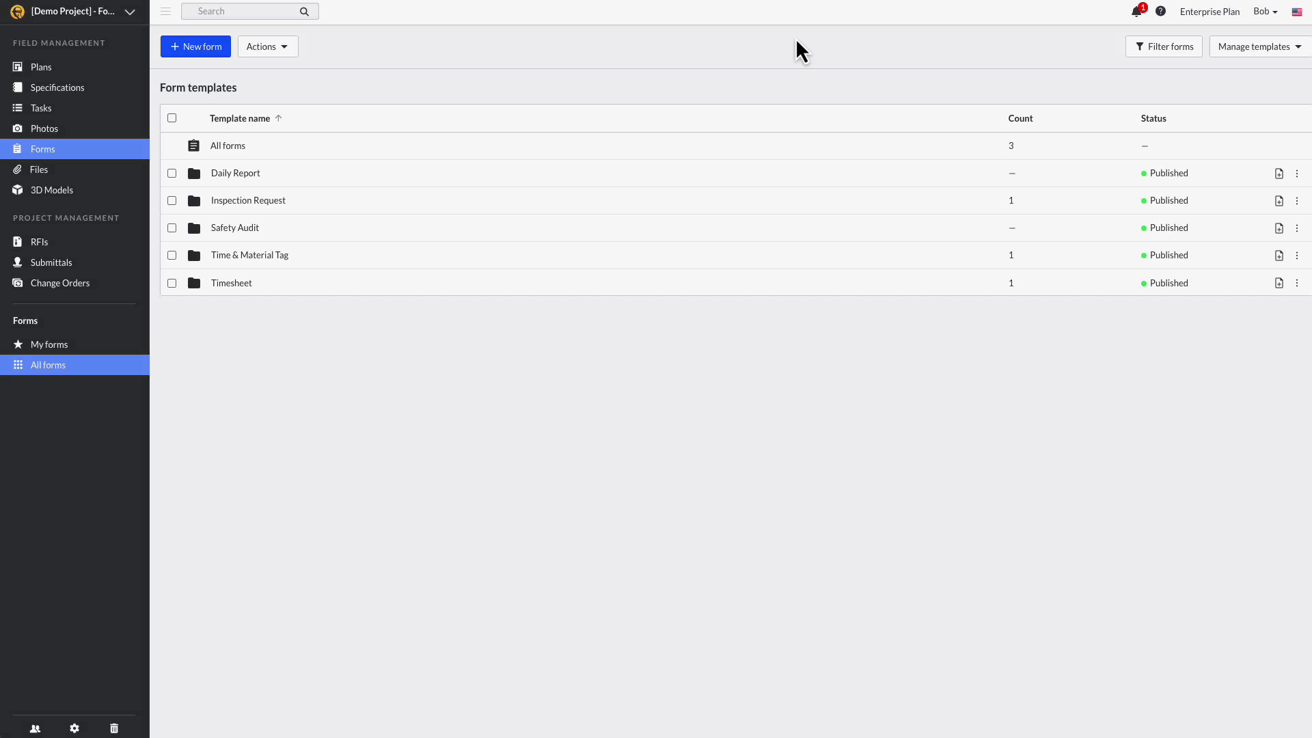